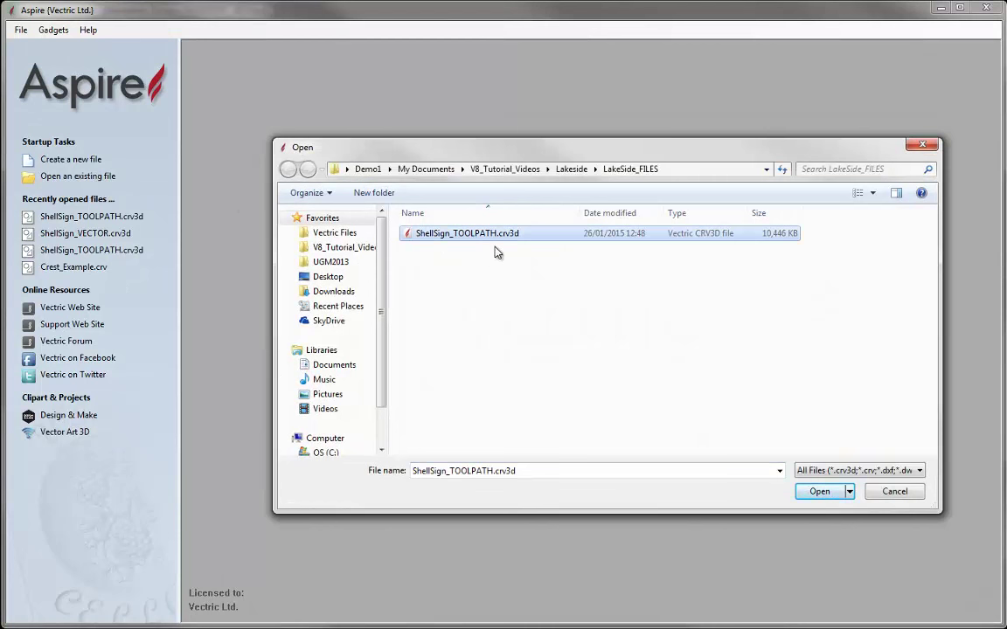
# Open the ShellSign_TOOLPATH.crv3d project from the Open dialog
pyautogui.click(820, 492)
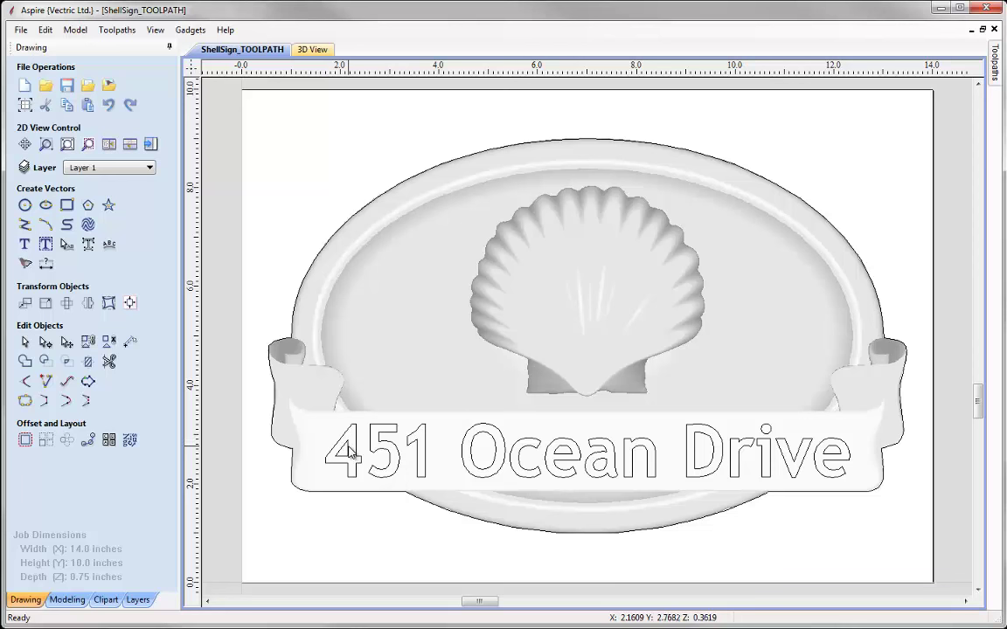
# Tile the 2D and 3D views, select the sign's outer boundary, and list the four toolpaths
pyautogui.click(108, 144)
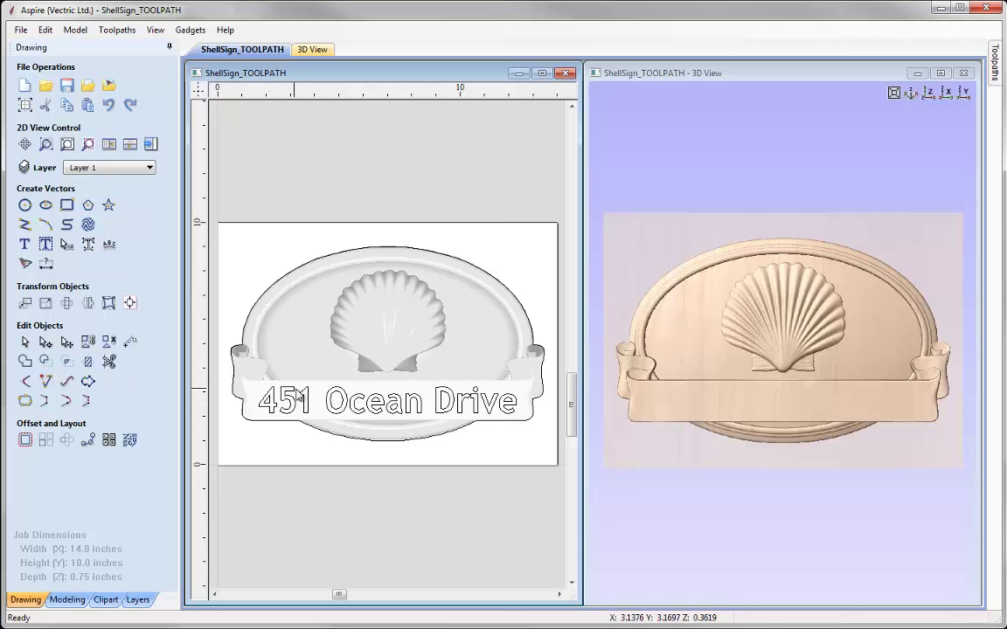
pyautogui.click(311, 258)
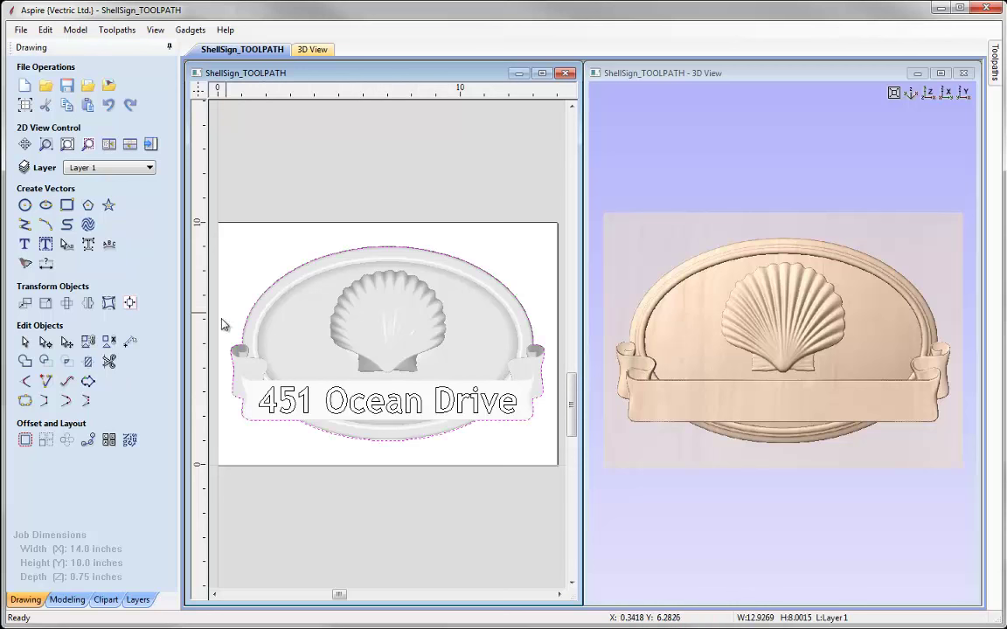
pyautogui.click(150, 144)
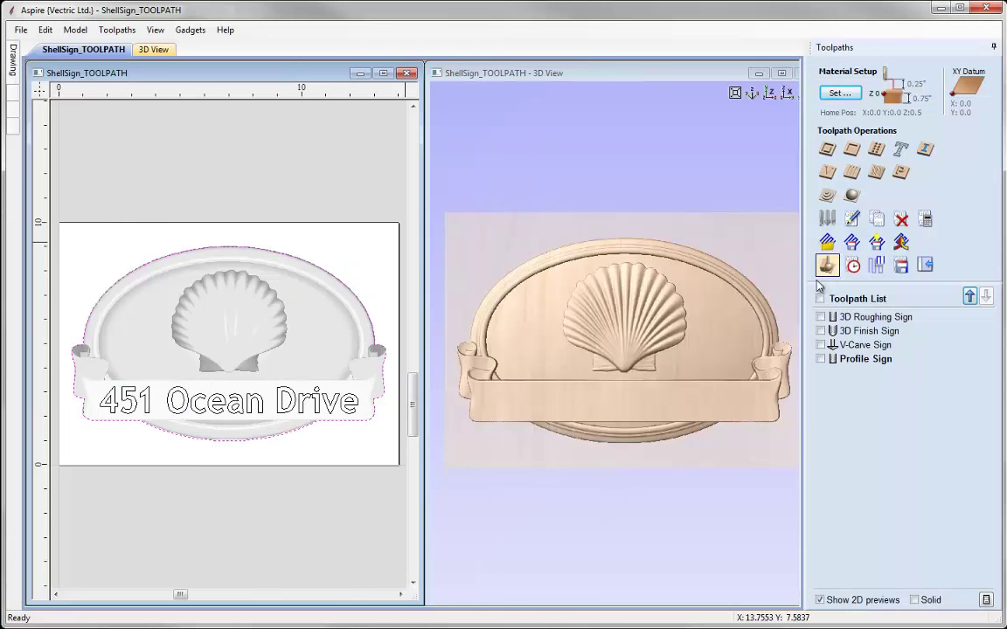
# Simulate carving all the sign's toolpaths in the toolpath preview
pyautogui.moveTo(889, 322)
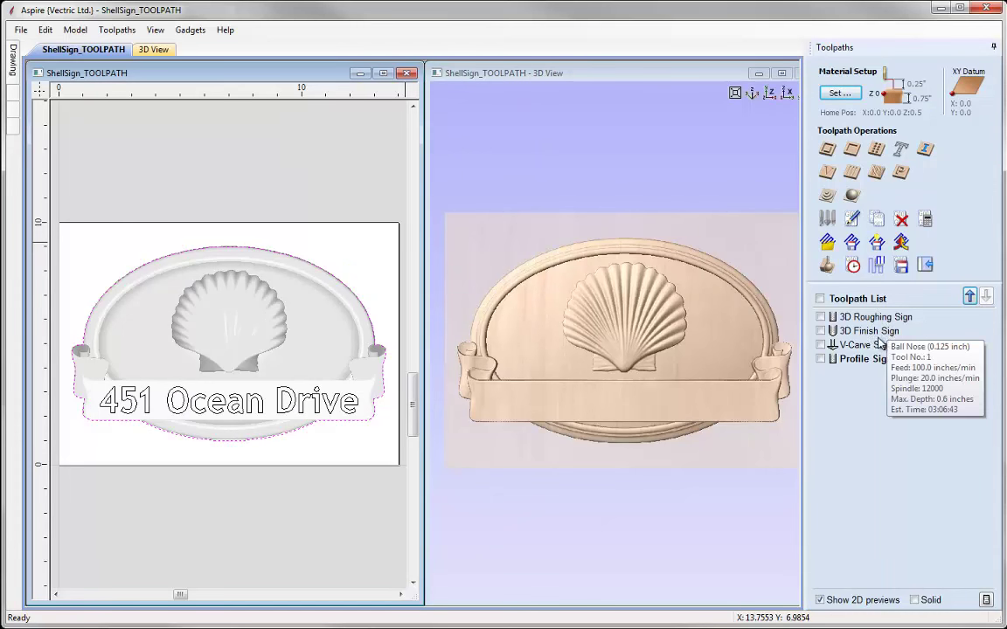
pyautogui.click(827, 267)
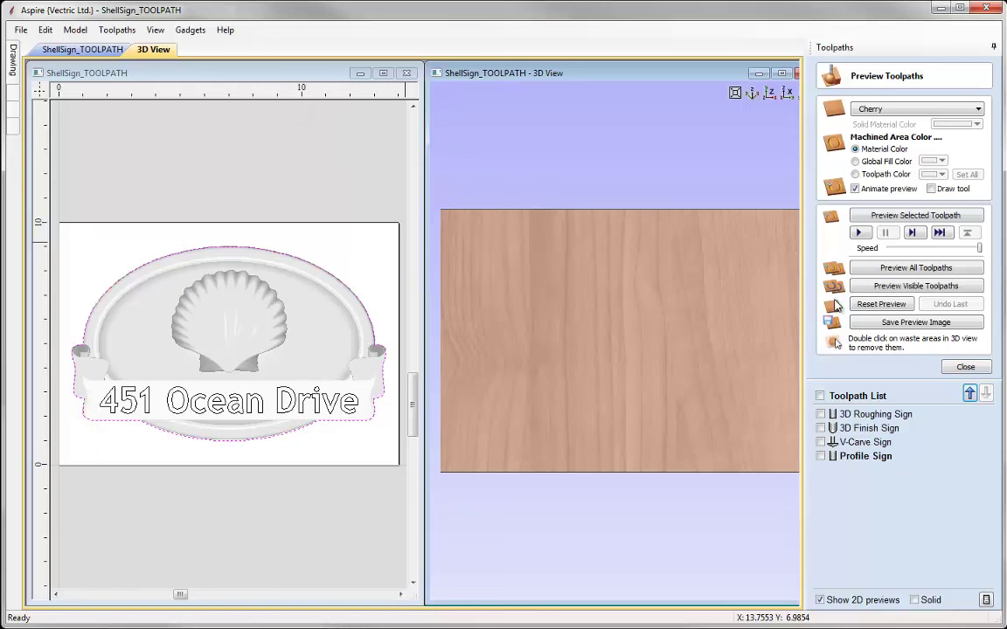
pyautogui.click(913, 269)
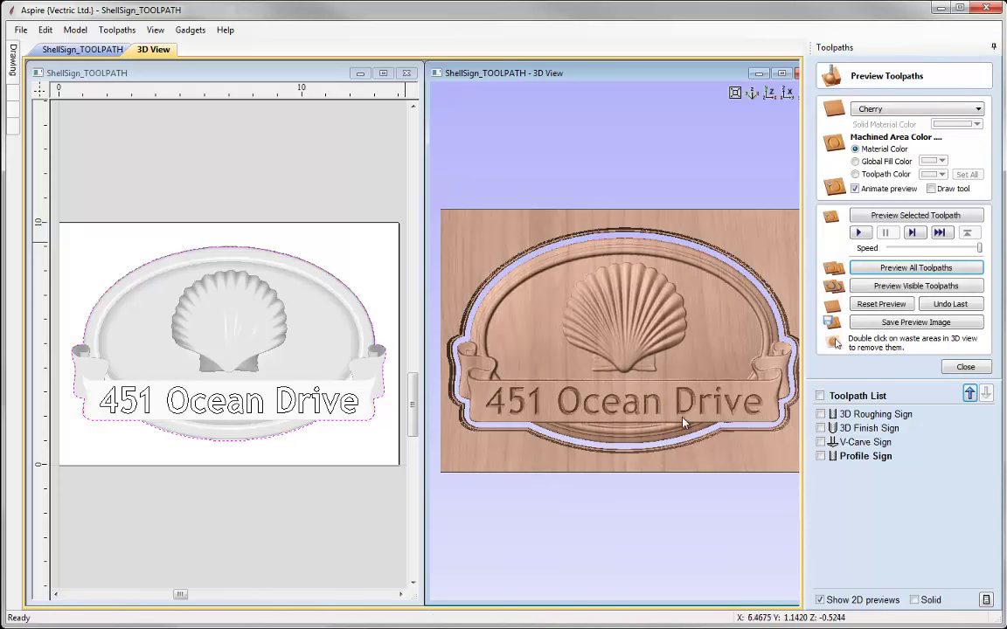
# Inspect the carved sign in a maximized 3D view without waste, then reset and close the preview
pyautogui.doubleClick(708, 73)
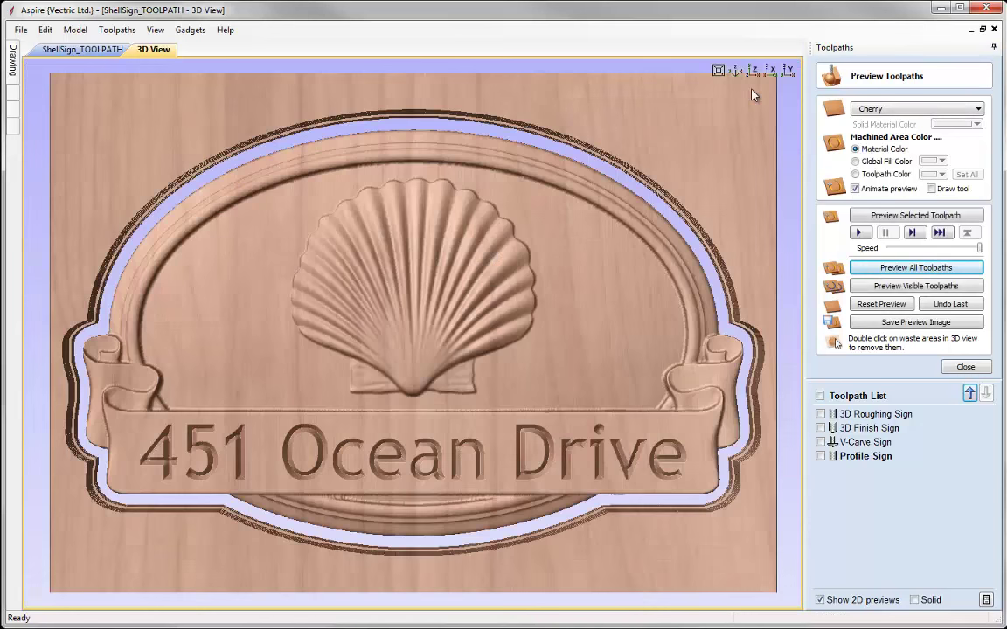
pyautogui.doubleClick(697, 159)
pyautogui.moveTo(532, 331); pyautogui.dragTo(541, 300)
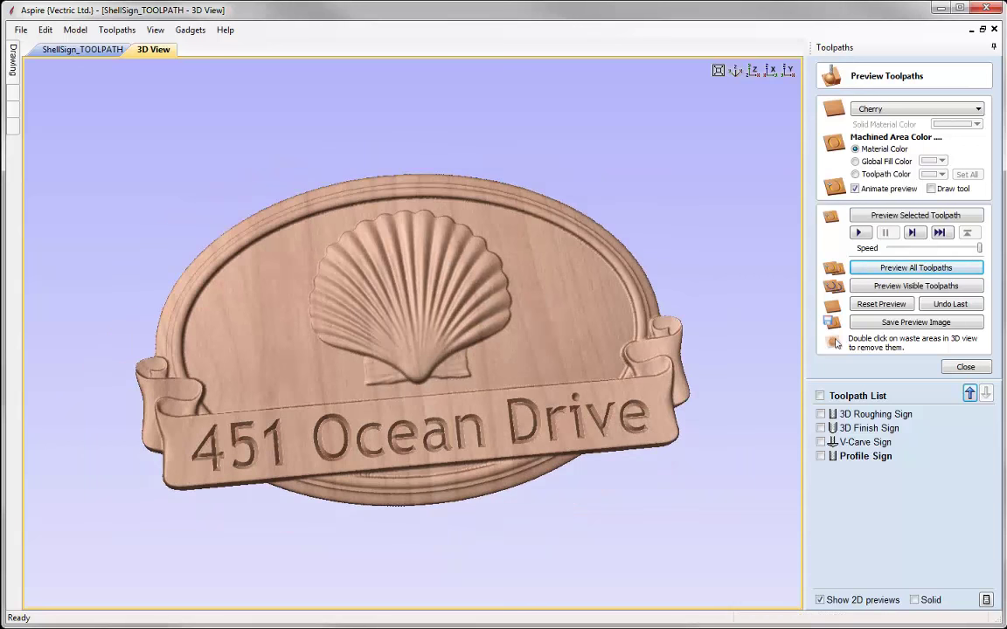
pyautogui.click(889, 307)
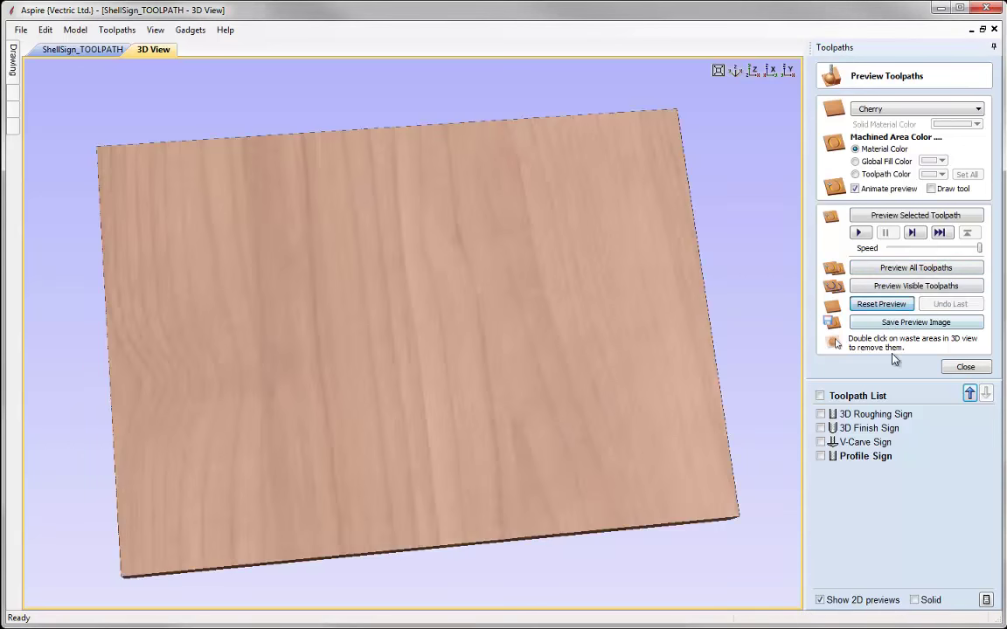
pyautogui.click(965, 367)
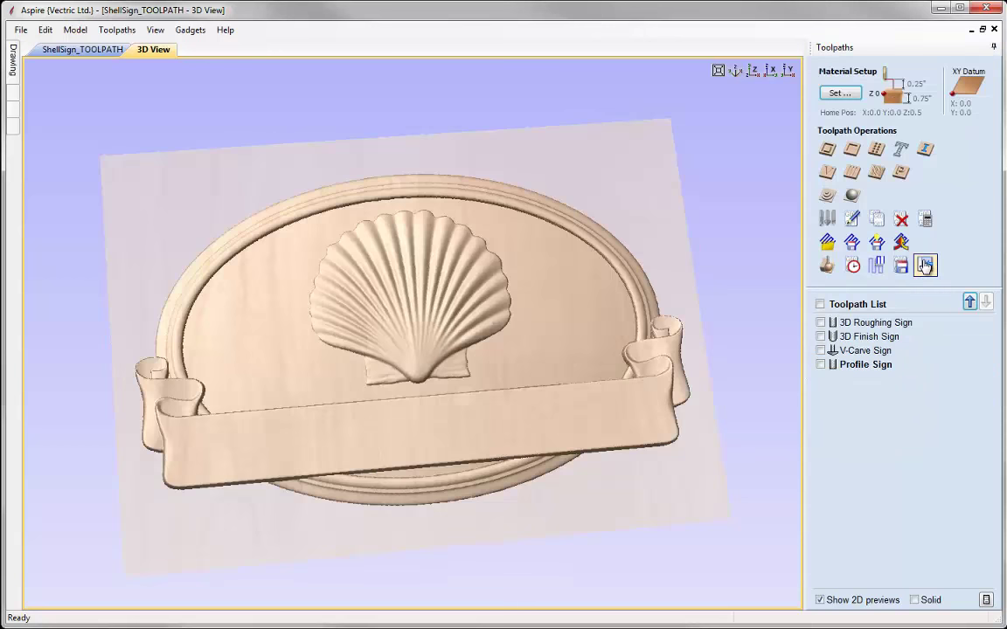
# Return to the drawing tools and fit the whole ShellSign_TOOLPATH sign in the 2D view
pyautogui.click(12, 60)
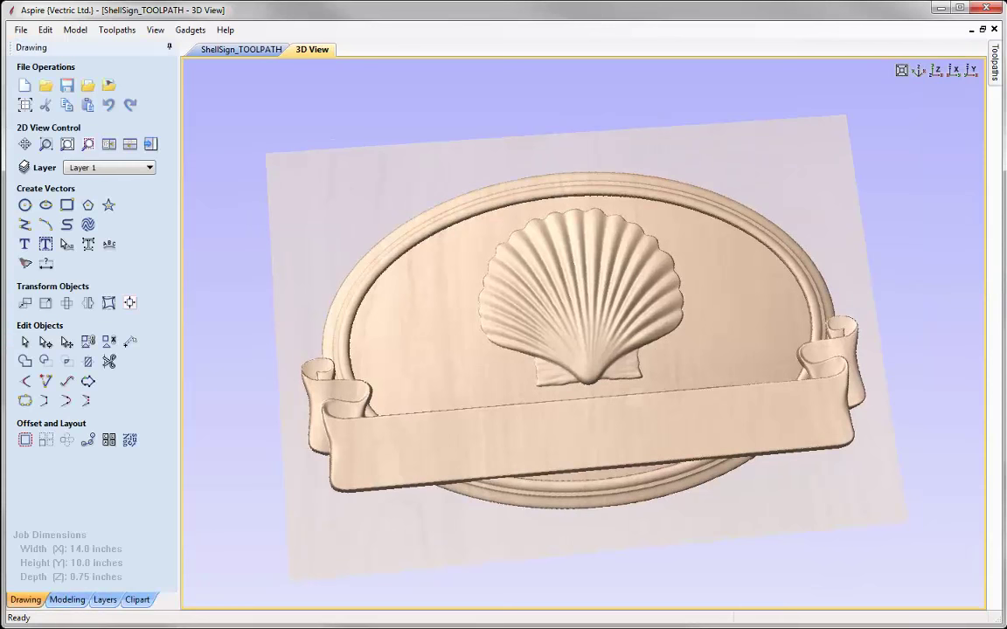
pyautogui.click(226, 49)
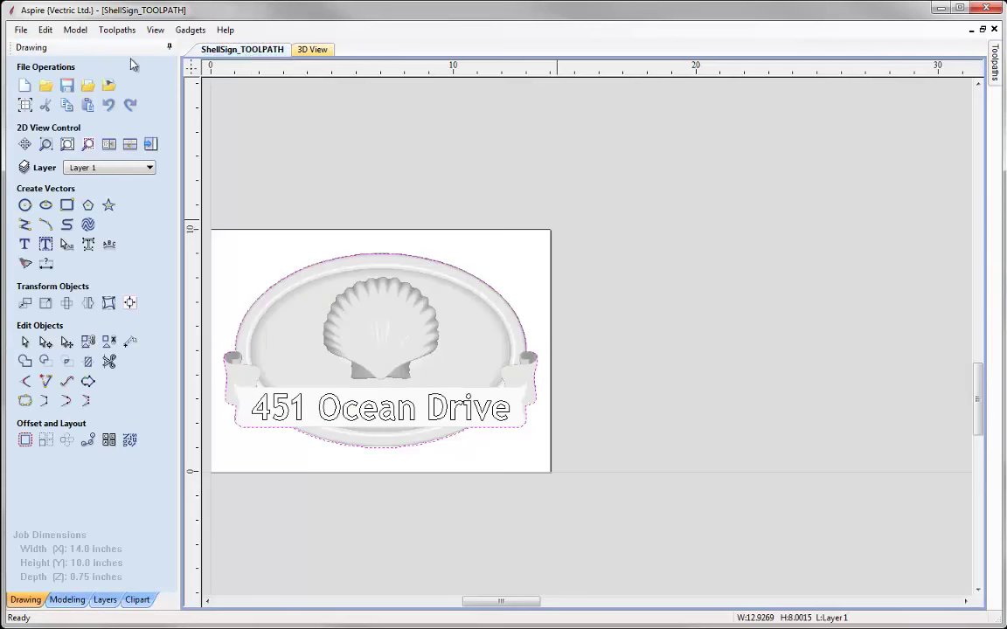
pyautogui.click(68, 145)
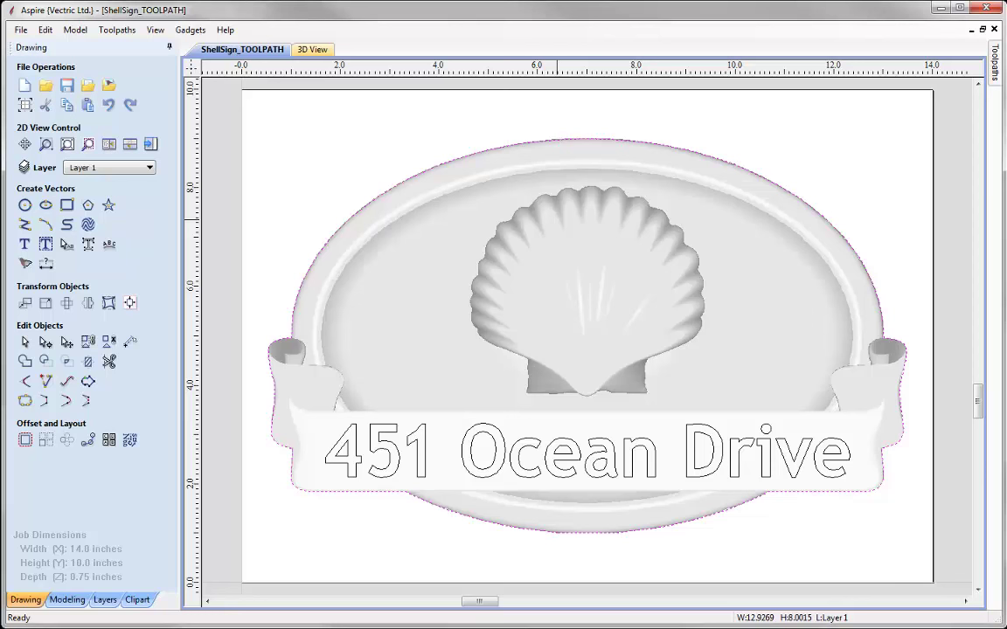
# Resize the job to 19 x 13 inches with High (3 x Slower) modeling resolution, artwork unscaled
pyautogui.click(25, 104)
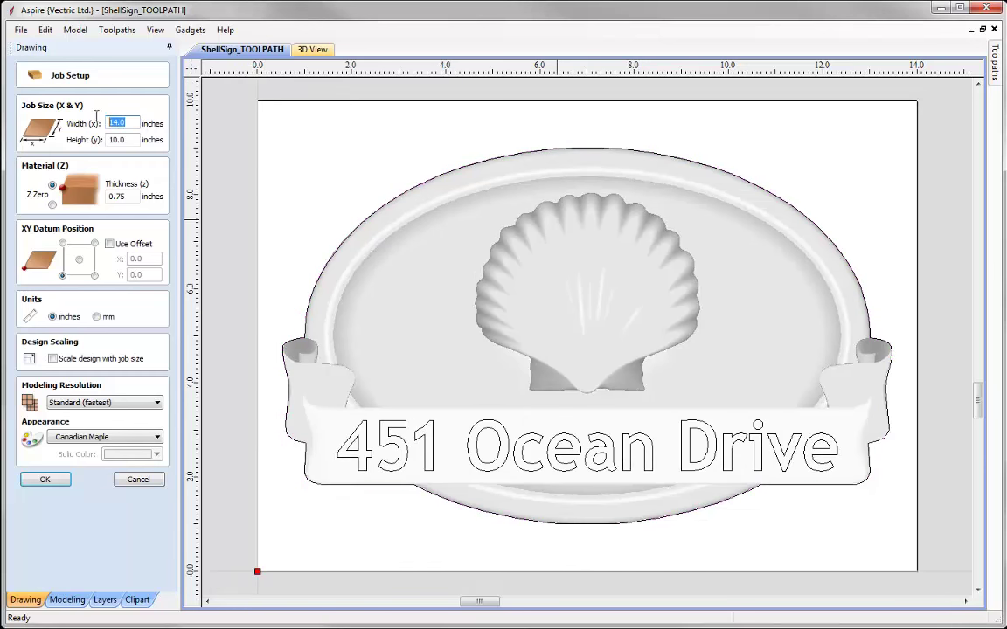
pyautogui.write('19')
pyautogui.press('Tab')
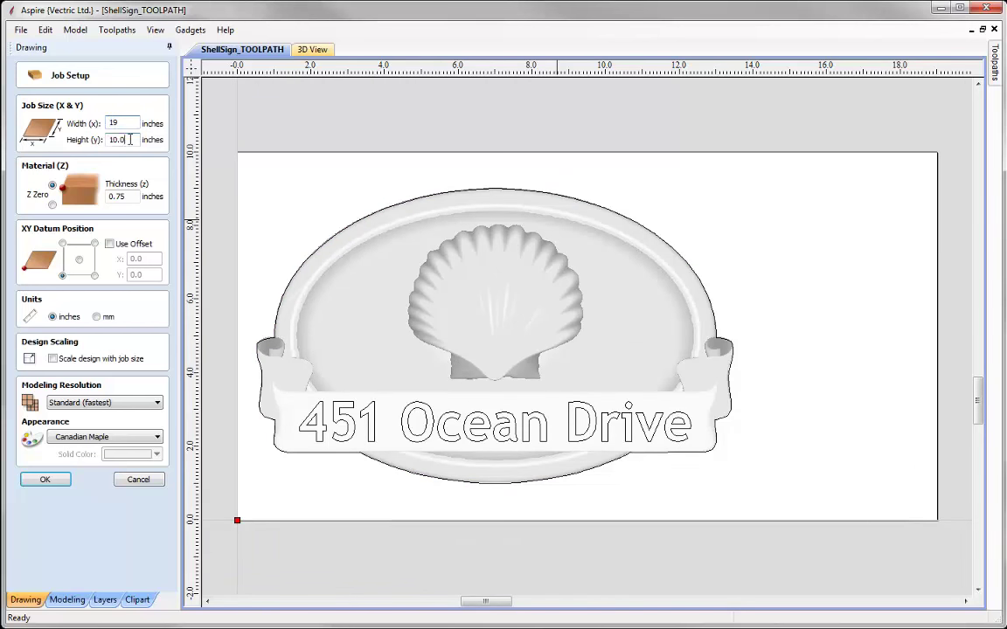
pyautogui.write('13')
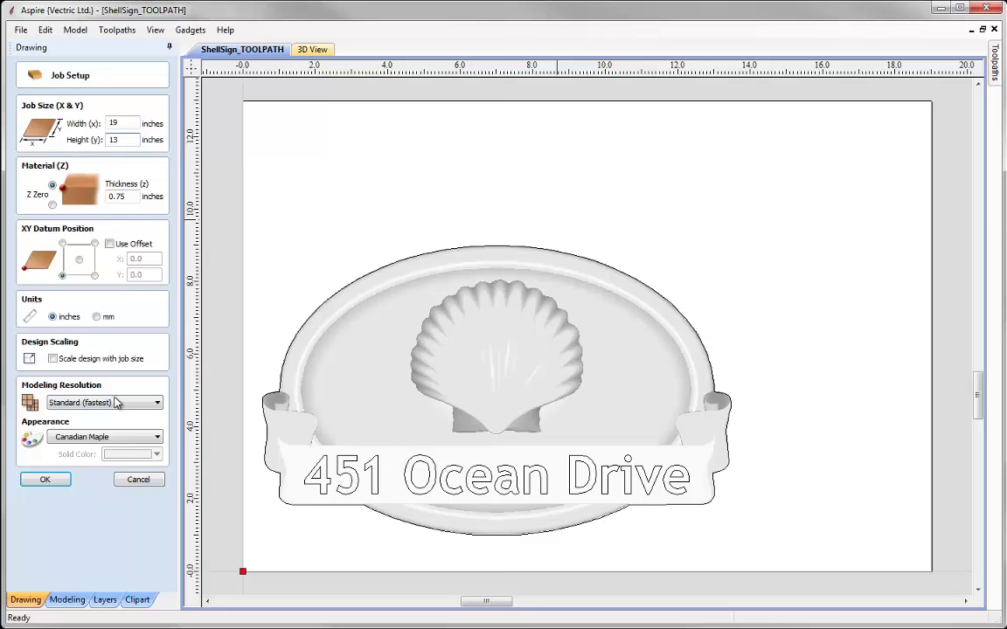
pyautogui.click(149, 404)
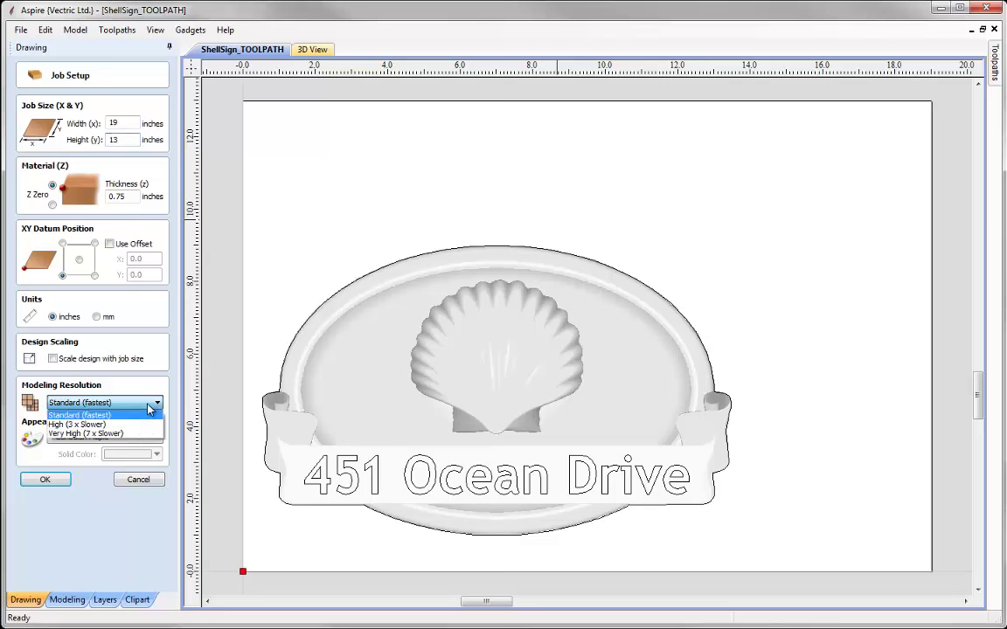
pyautogui.click(140, 424)
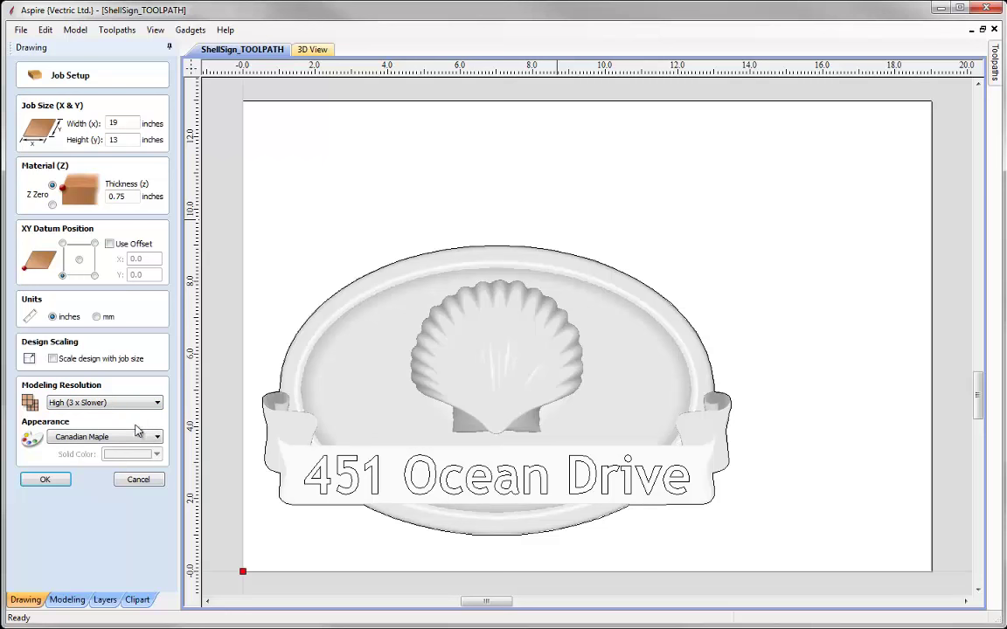
pyautogui.click(46, 485)
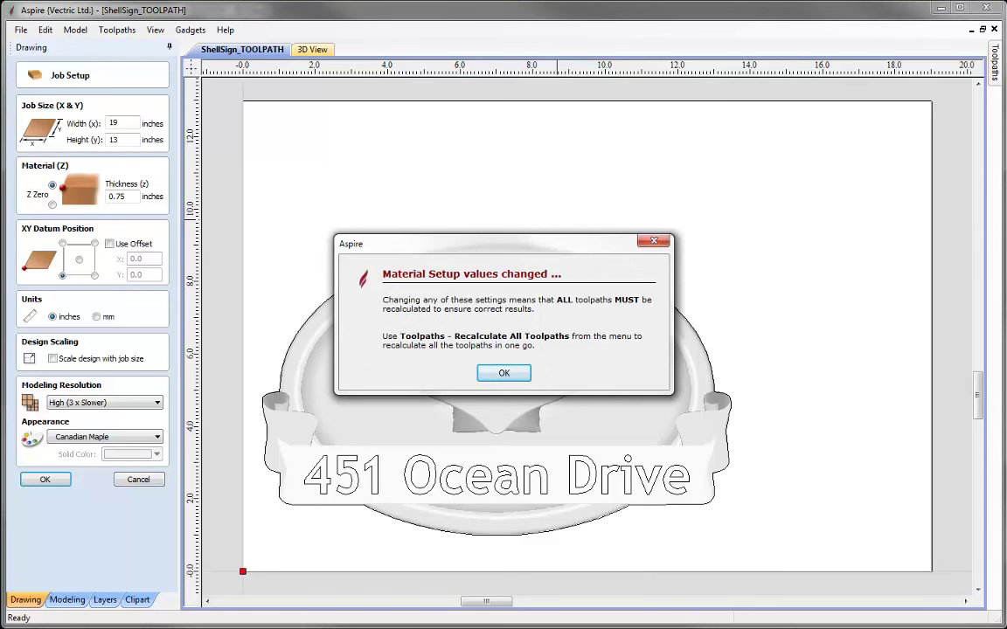
pyautogui.click(506, 374)
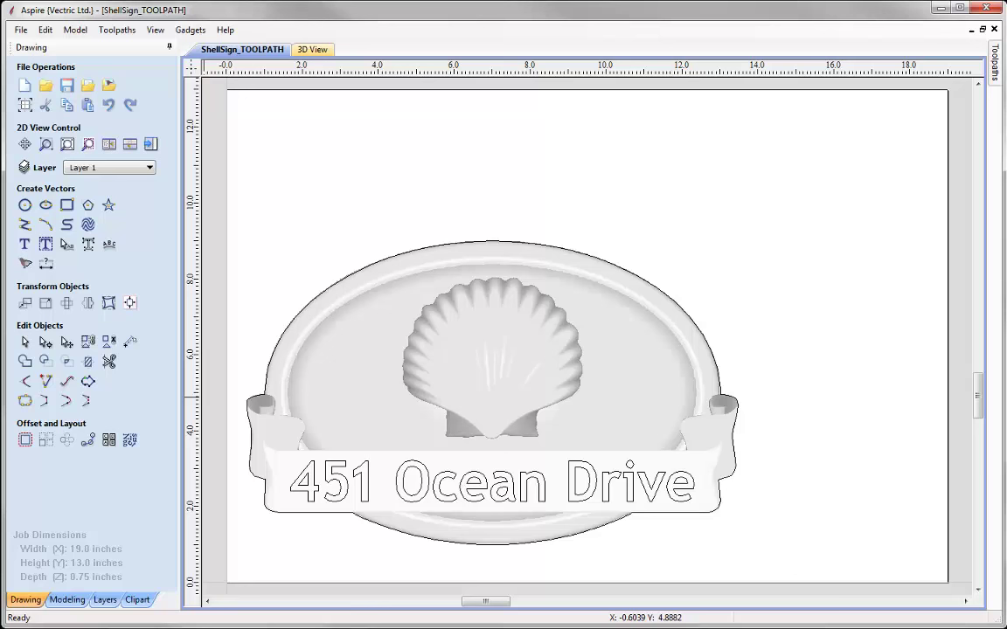
# Make Layer 2 visible so its ellipse outlines appear on the drawing
pyautogui.click(151, 169)
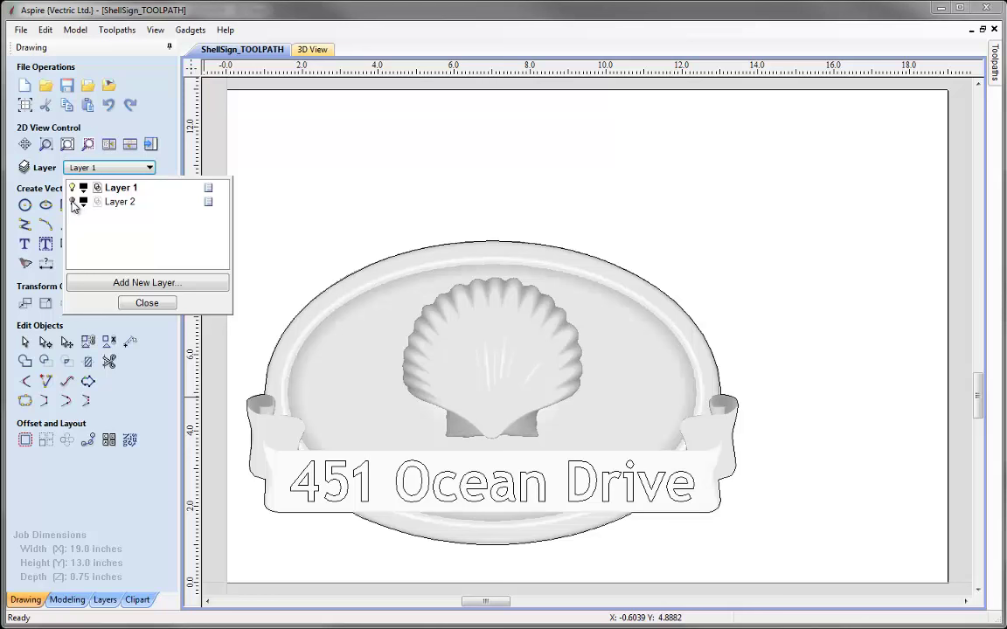
pyautogui.click(73, 203)
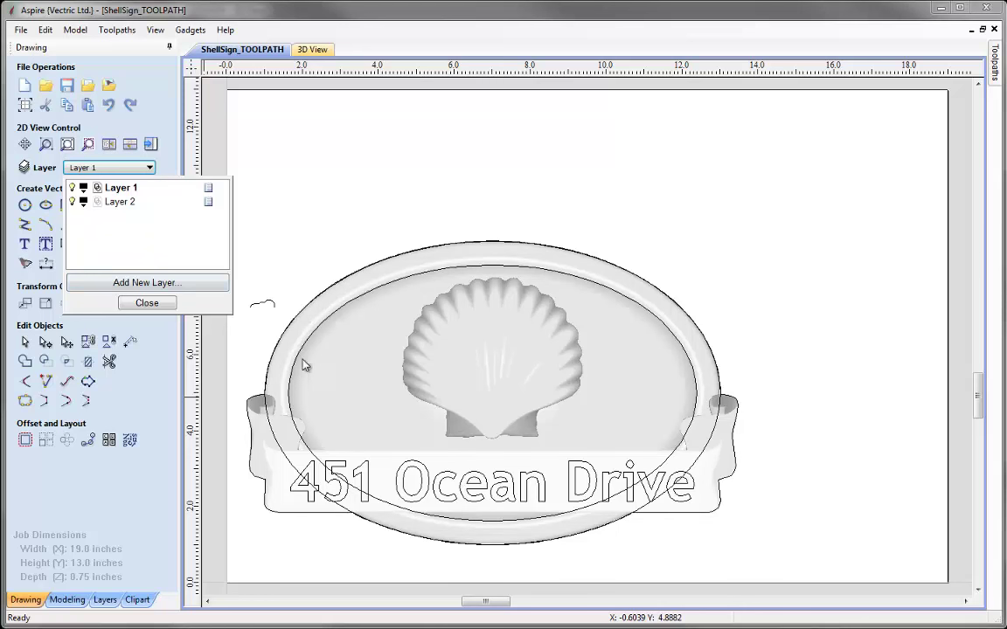
pyautogui.click(147, 303)
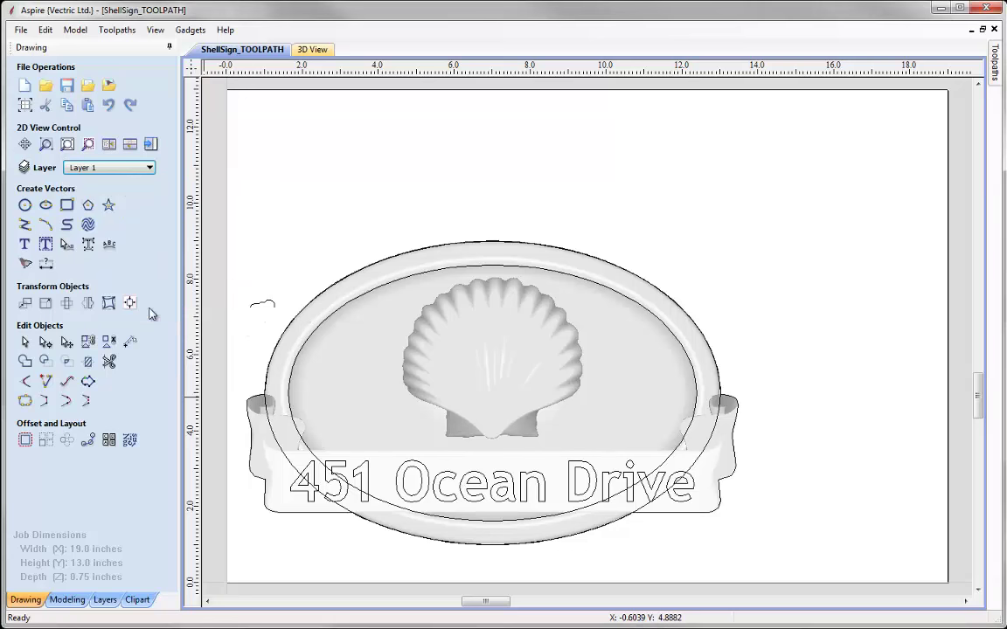
# Delete the small stray arc left of the sign, then select all the sign's parts
pyautogui.click(268, 304)
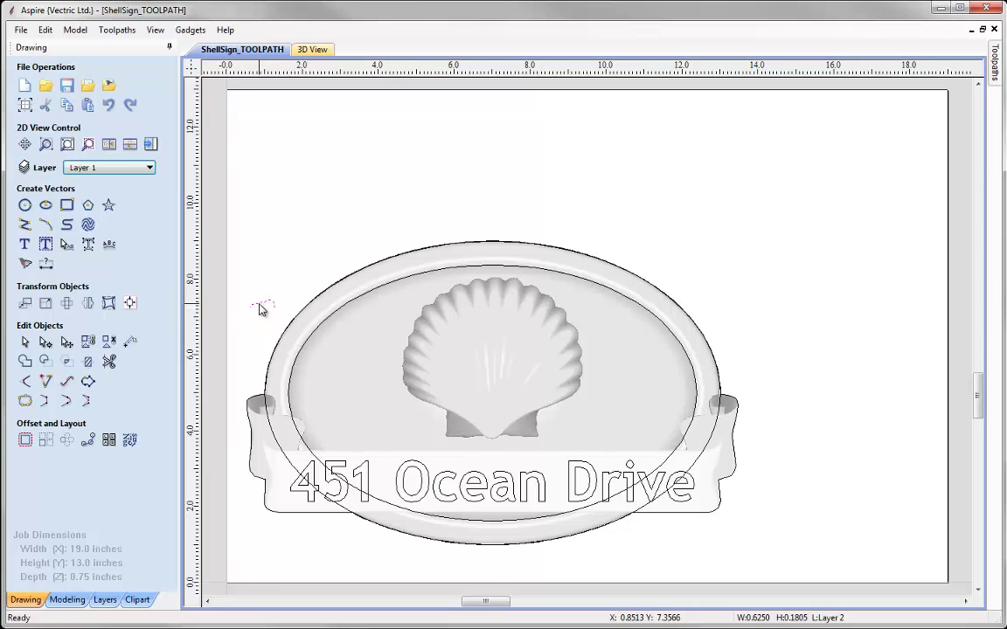
pyautogui.rightClick(260, 308)
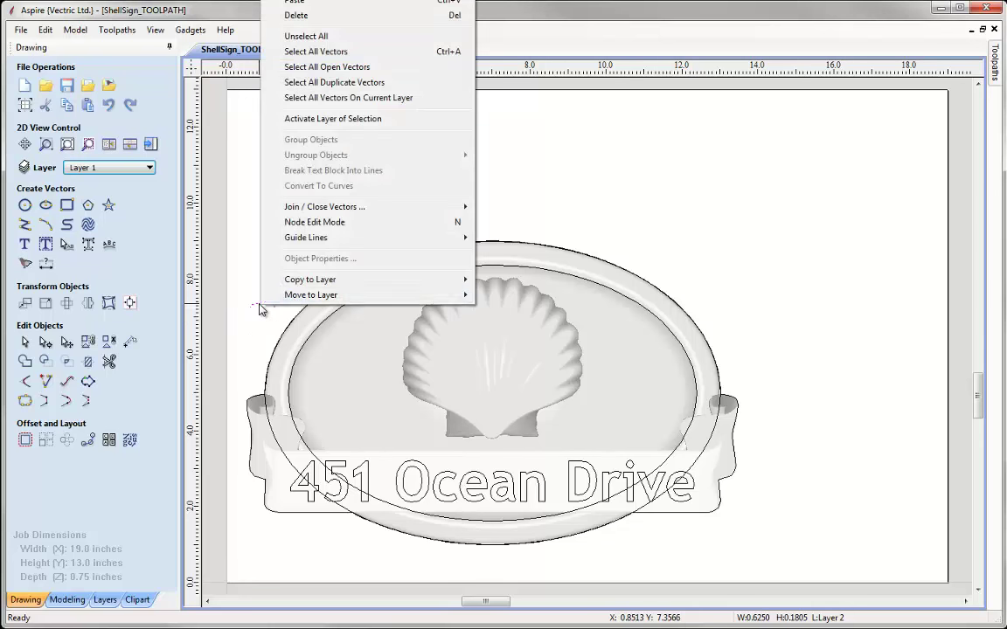
pyautogui.click(336, 16)
pyautogui.moveTo(222, 168)
pyautogui.mouseDown()
pyautogui.moveTo(294, 286)
pyautogui.moveTo(603, 438)
pyautogui.moveTo(772, 578)
pyautogui.mouseUp()
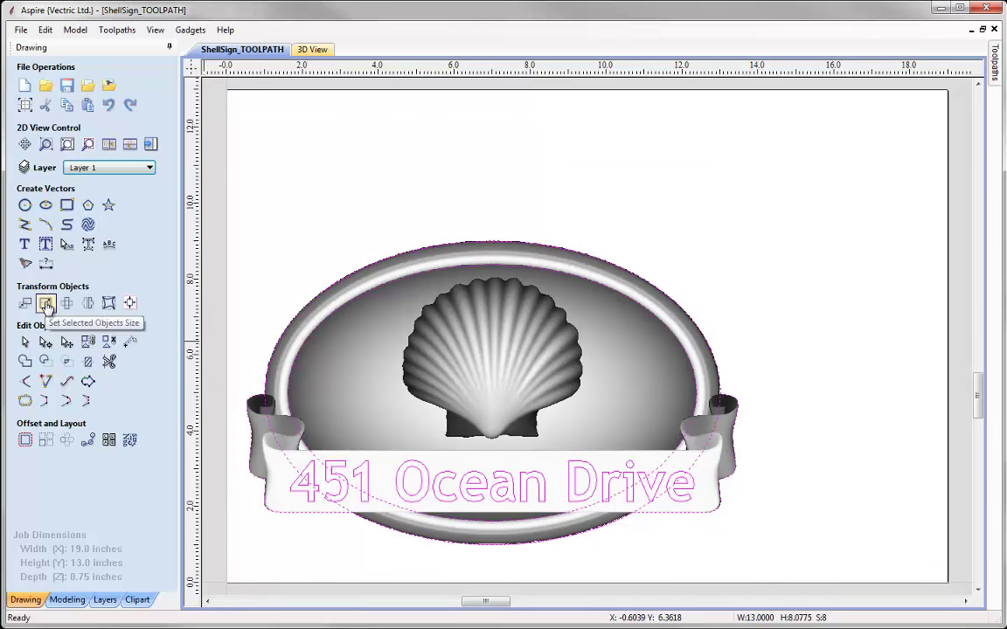
# Resize the selected sign to 18 wide by 12 high with Link XY turned off
pyautogui.click(46, 304)
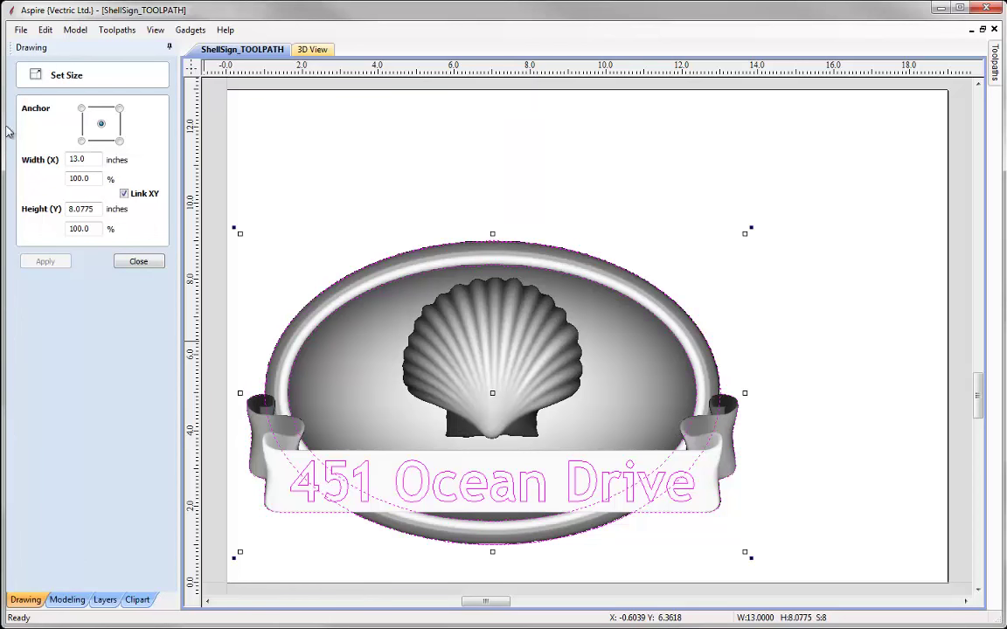
pyautogui.doubleClick(77, 159)
pyautogui.write('18')
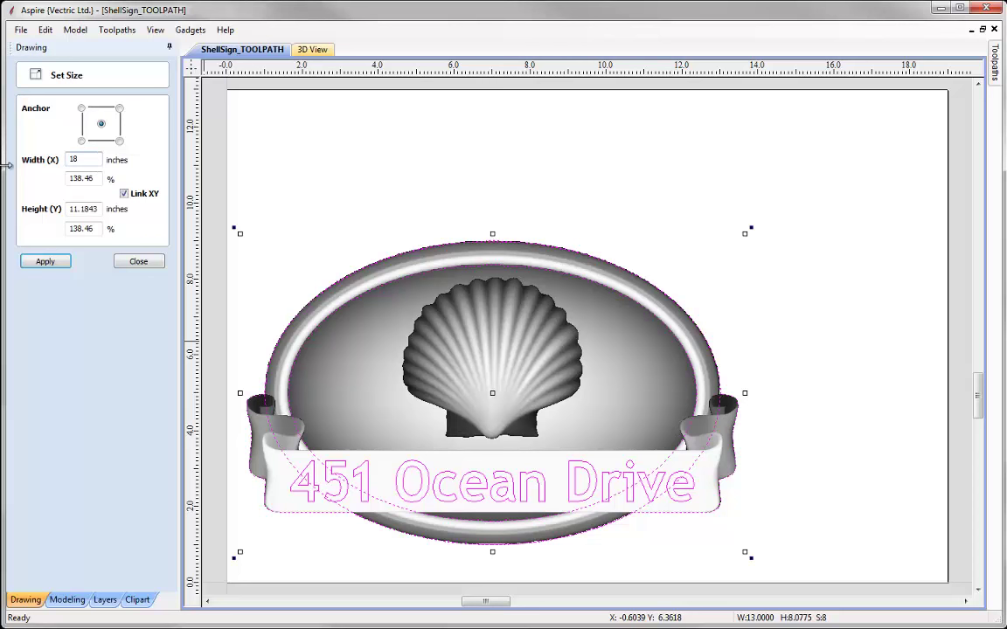
pyautogui.click(125, 194)
pyautogui.moveTo(100, 209); pyautogui.dragTo(30, 209)
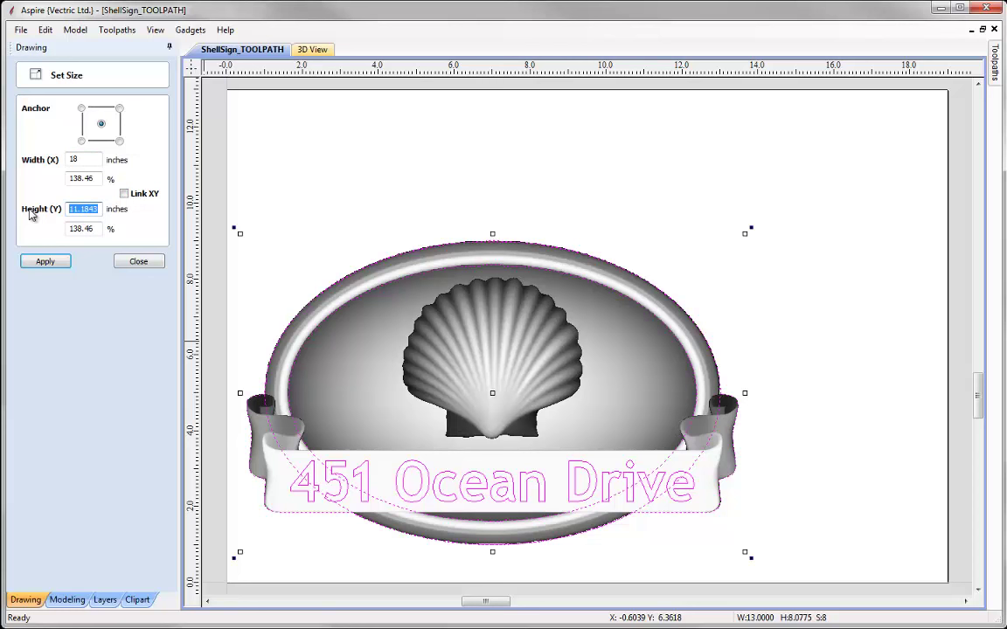
pyautogui.write('12')
pyautogui.click(44, 261)
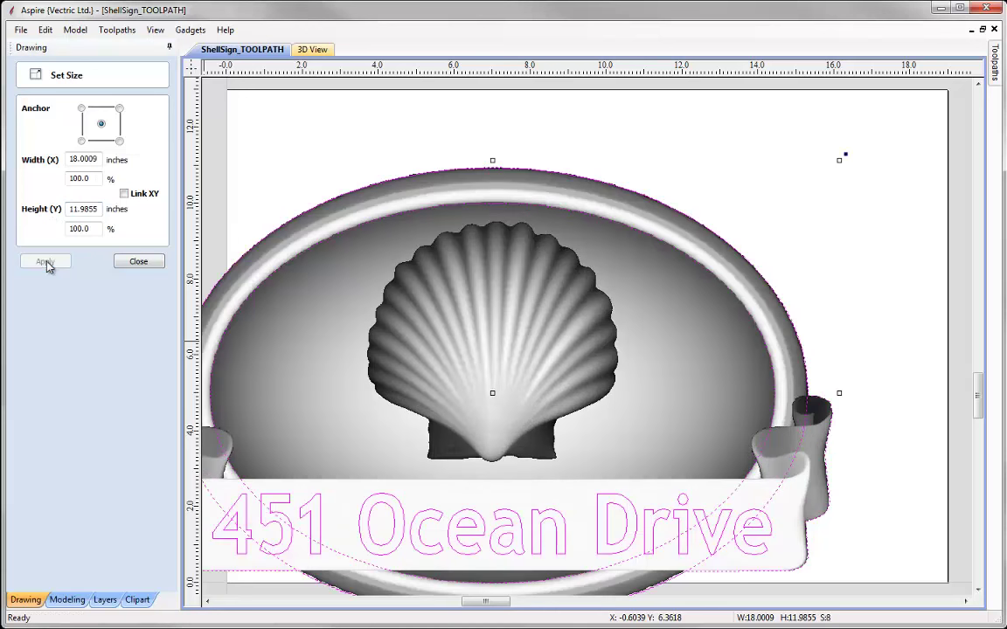
pyautogui.click(141, 261)
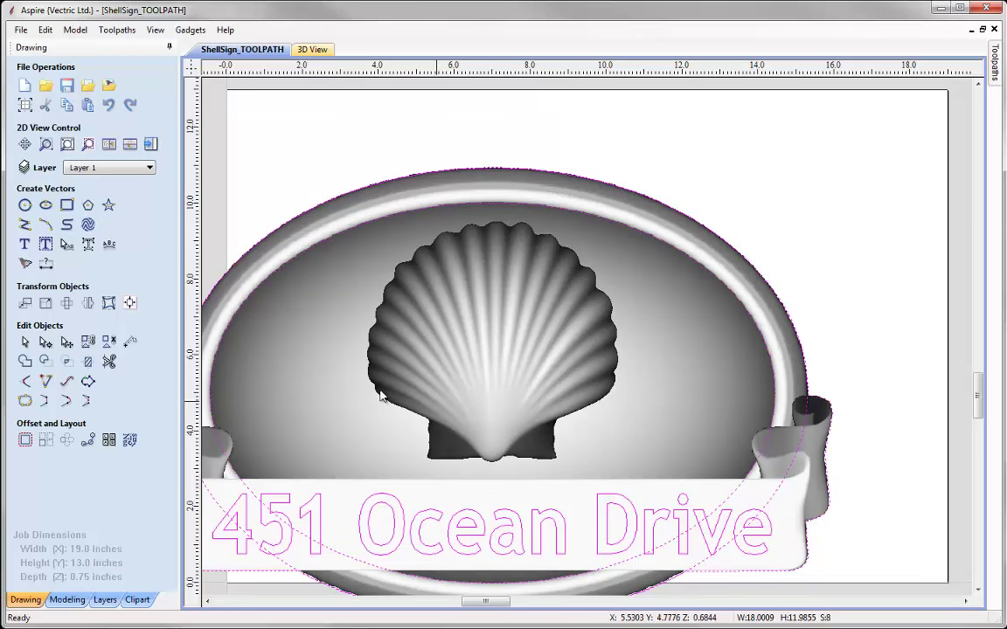
# Center the whole sign on the material
pyautogui.click(130, 304)
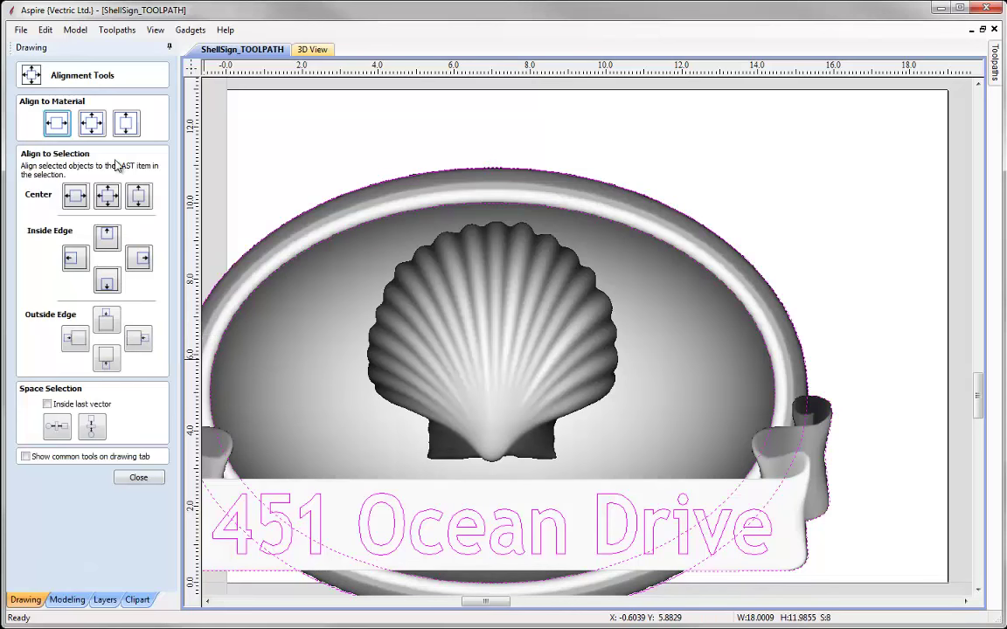
pyautogui.click(92, 123)
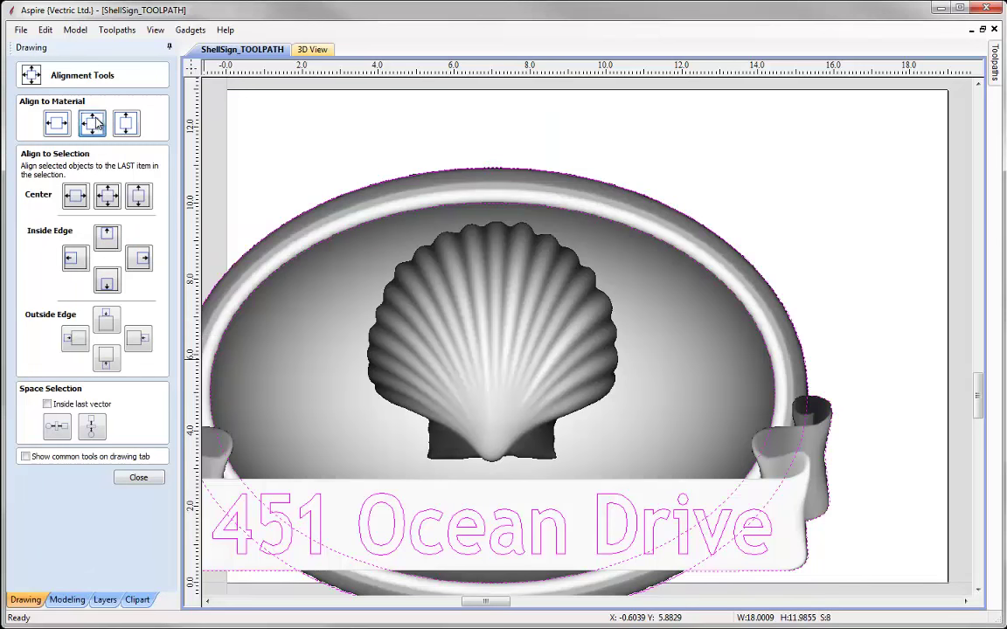
pyautogui.click(139, 478)
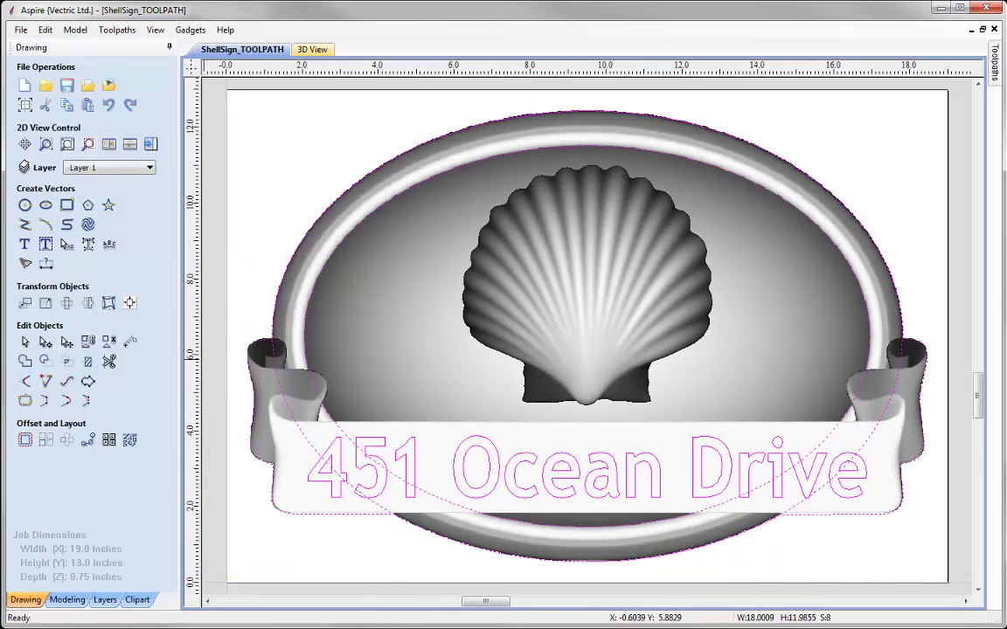
# Tile the views with a preset 3D angle, then select the shell relief and bring up its actions
pyautogui.click(108, 147)
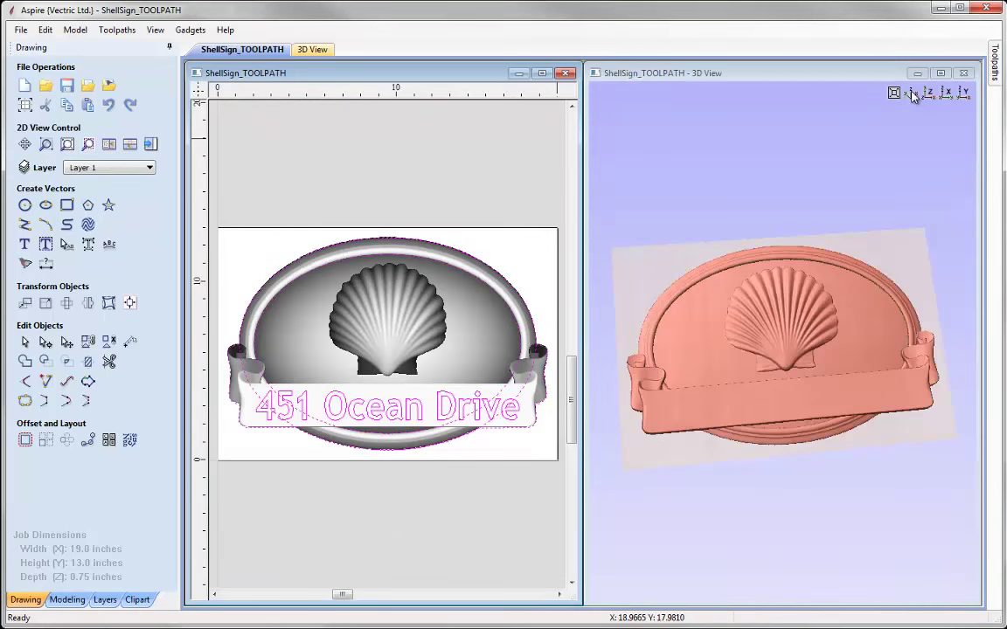
pyautogui.click(911, 94)
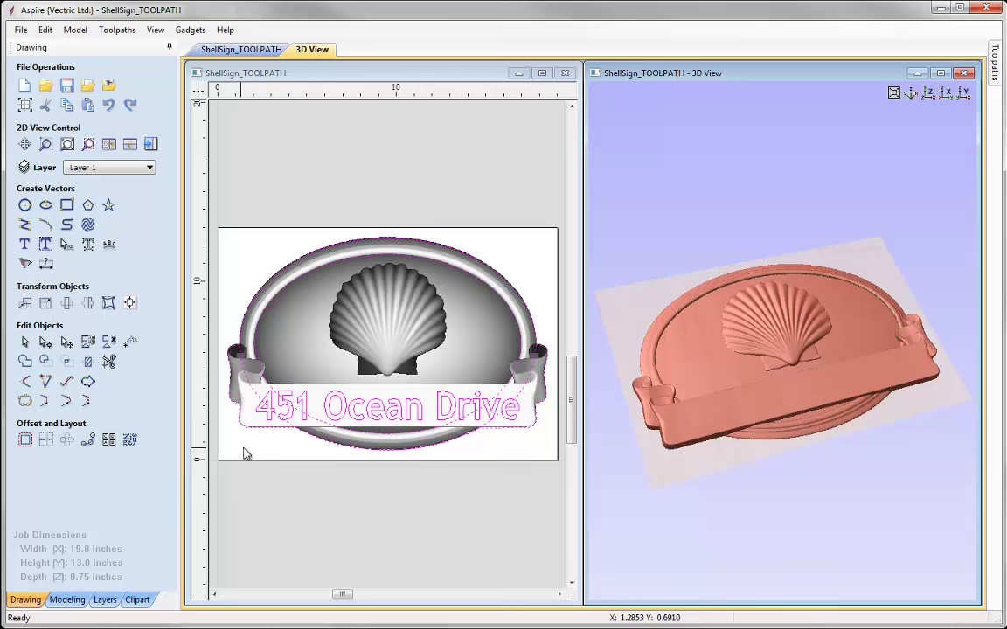
pyautogui.click(241, 452)
pyautogui.click(241, 452)
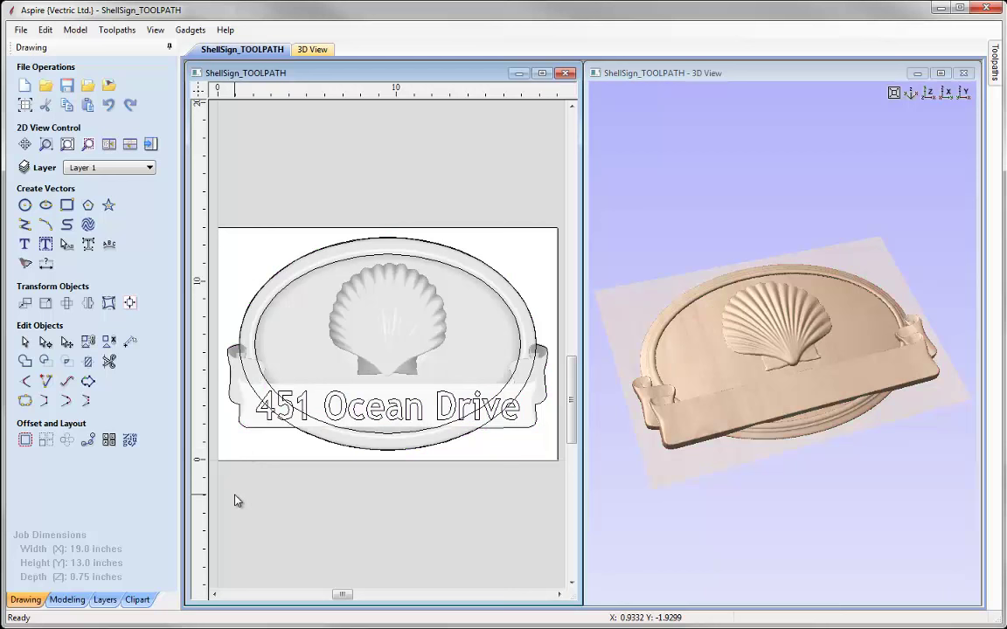
pyautogui.click(370, 333)
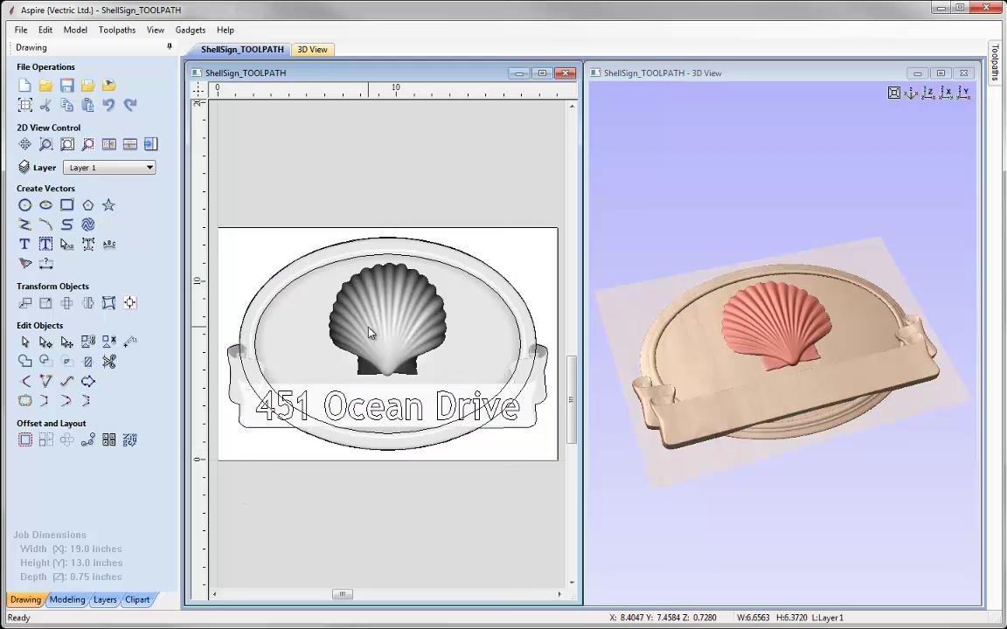
pyautogui.rightClick(373, 312)
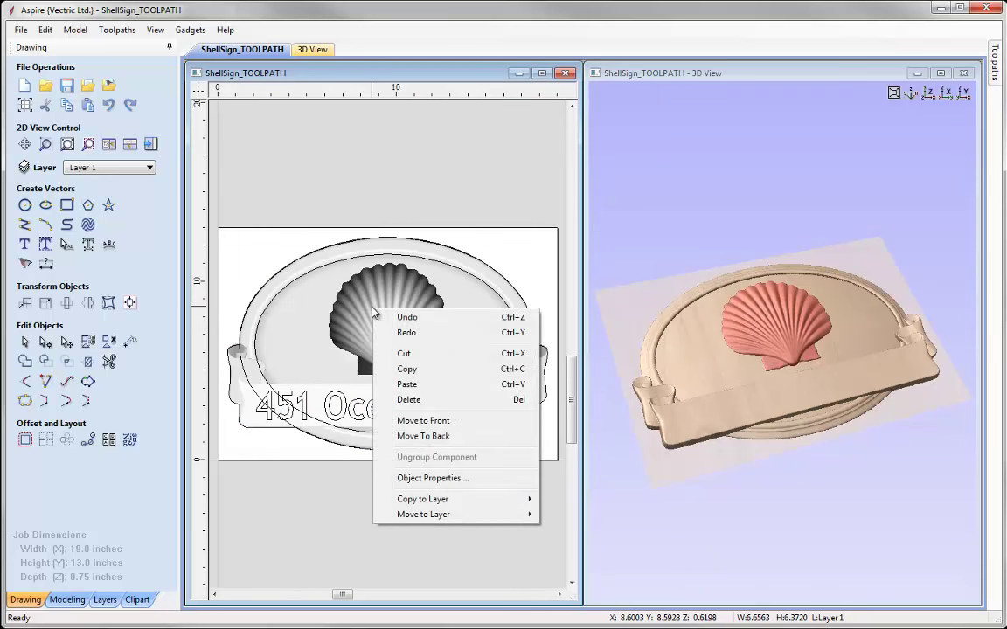
# Delete the shell relief and browse the Animals clipart folder down to Leaping_Bass
pyautogui.click(447, 403)
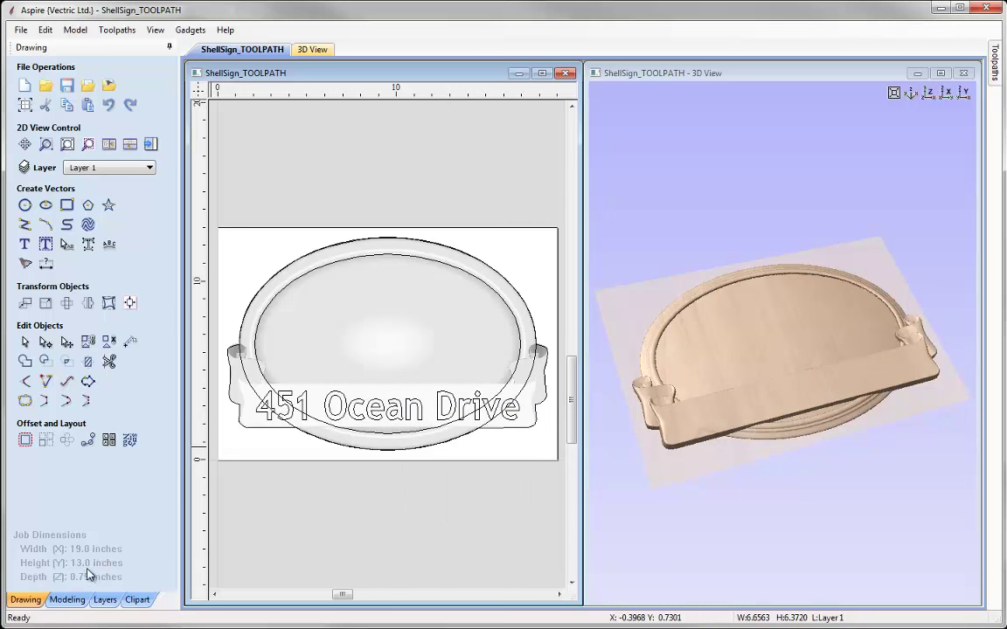
pyautogui.click(137, 600)
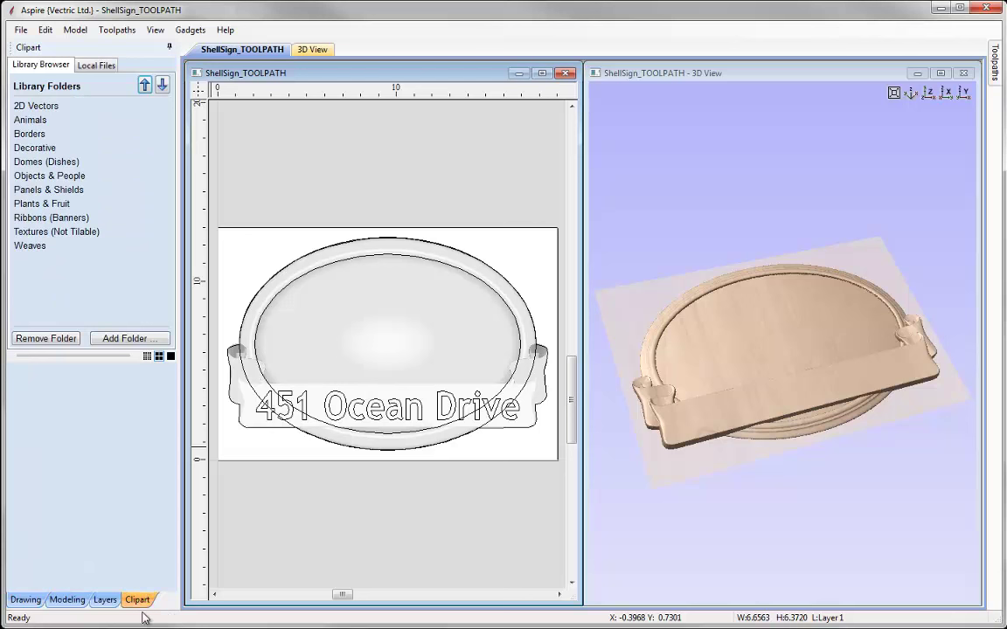
pyautogui.moveTo(124, 602); pyautogui.dragTo(120, 603)
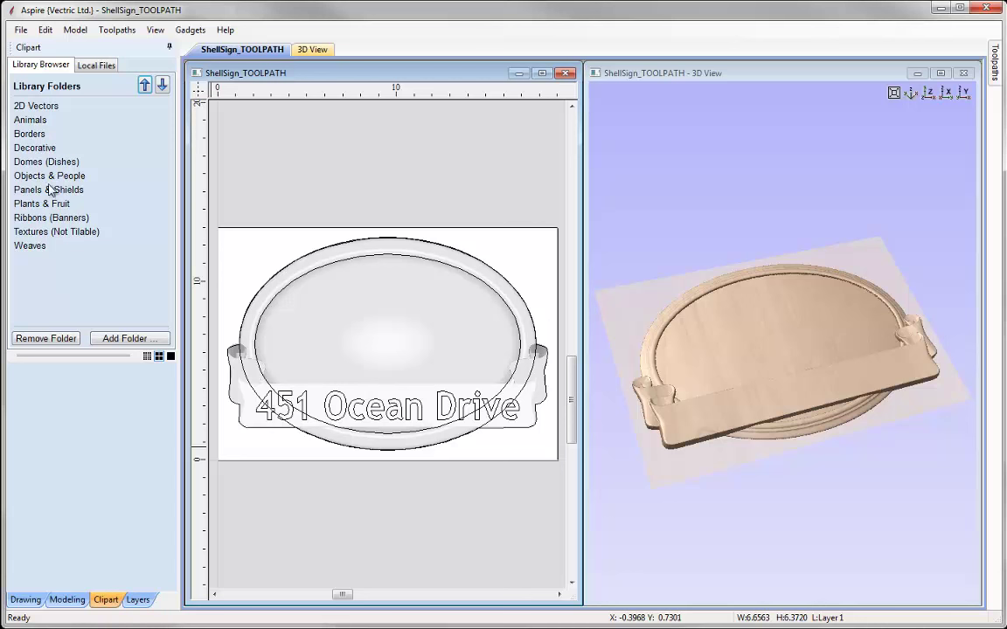
pyautogui.click(34, 122)
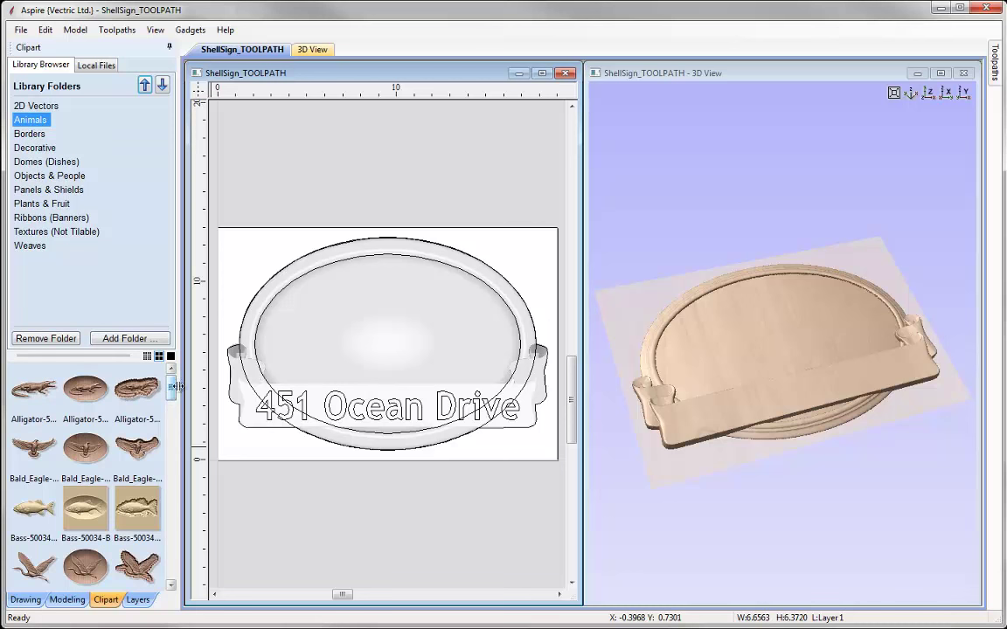
pyautogui.moveTo(172, 385); pyautogui.dragTo(173, 553)
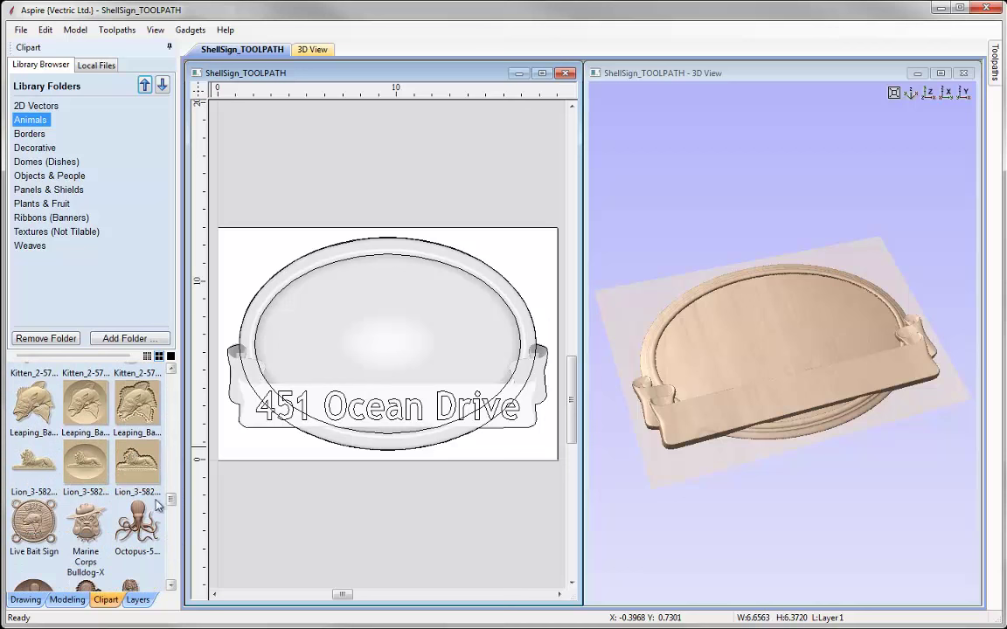
# Place the Leaping_Bass relief on the oval, enlarged to about 8.90 x 8.86 inches, adjusting its rotation
pyautogui.doubleClick(33, 404)
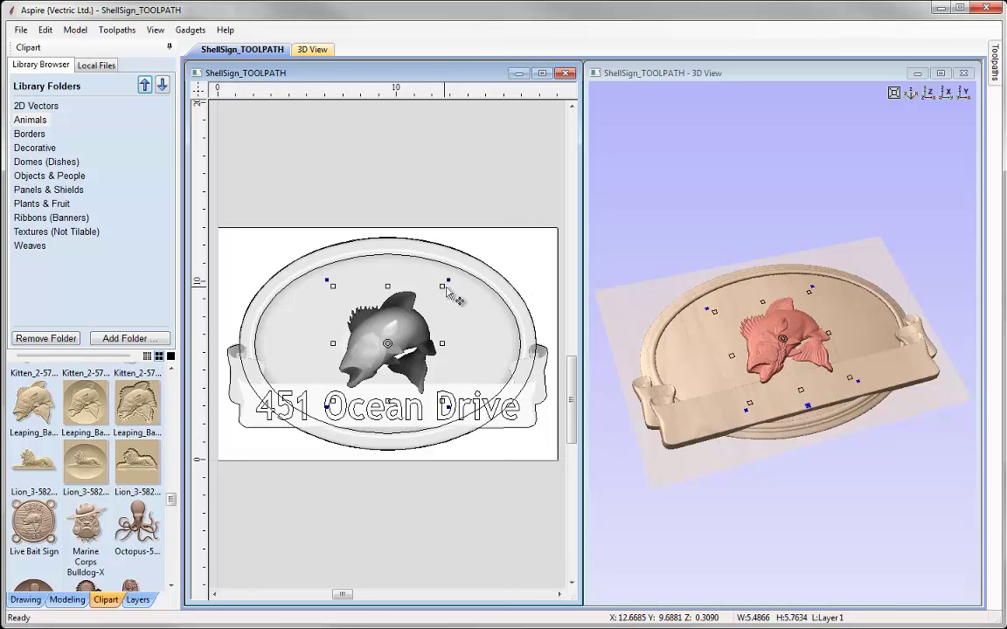
pyautogui.moveTo(448, 281); pyautogui.dragTo(458, 272)
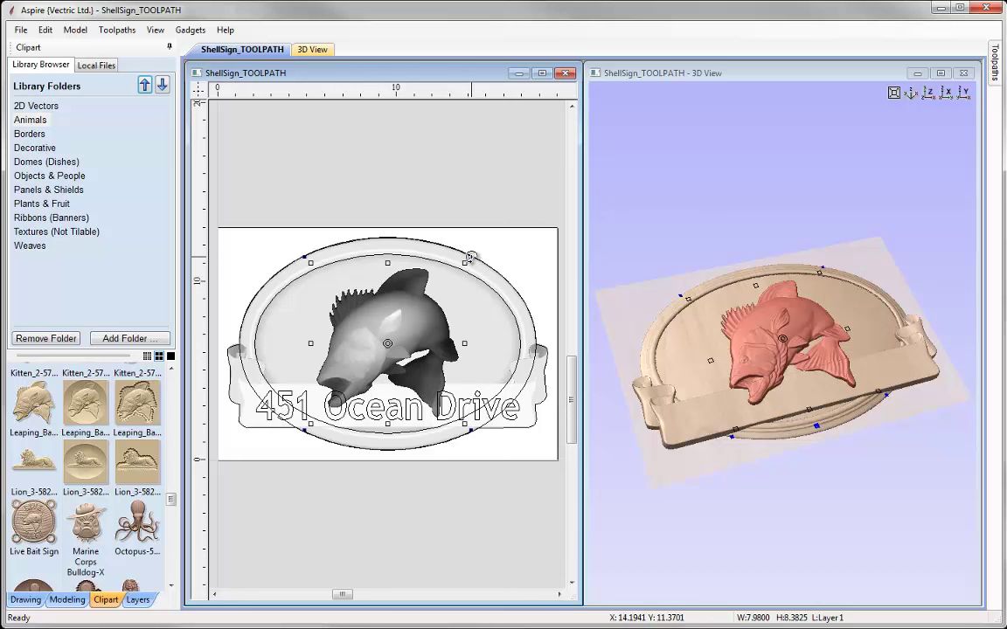
pyautogui.click(476, 262)
pyautogui.moveTo(476, 262); pyautogui.dragTo(484, 325)
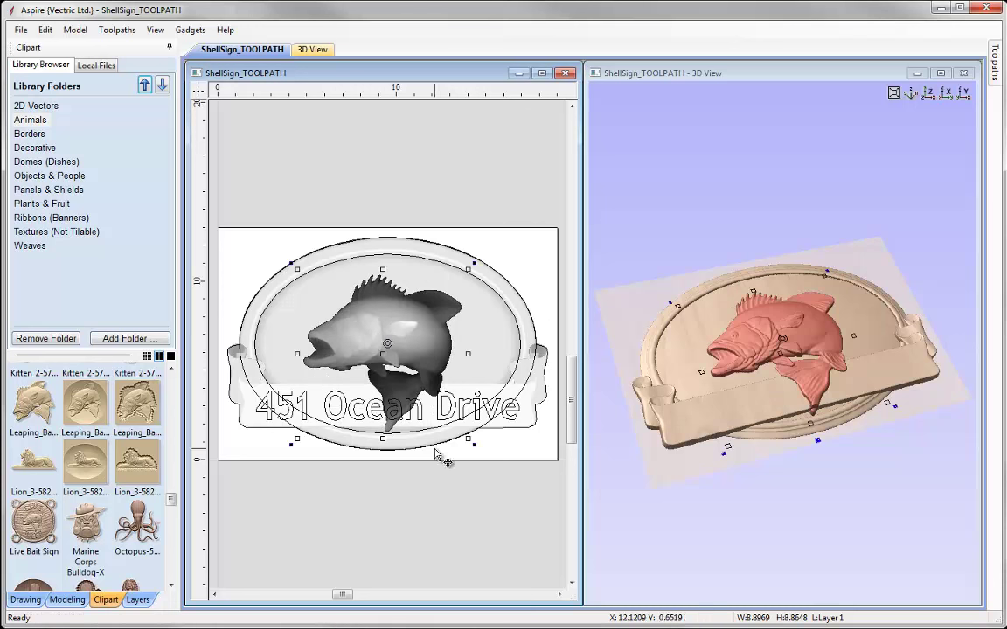
pyautogui.hotkey('ctrl', 'z')
pyautogui.hotkey('ctrl', 'z')
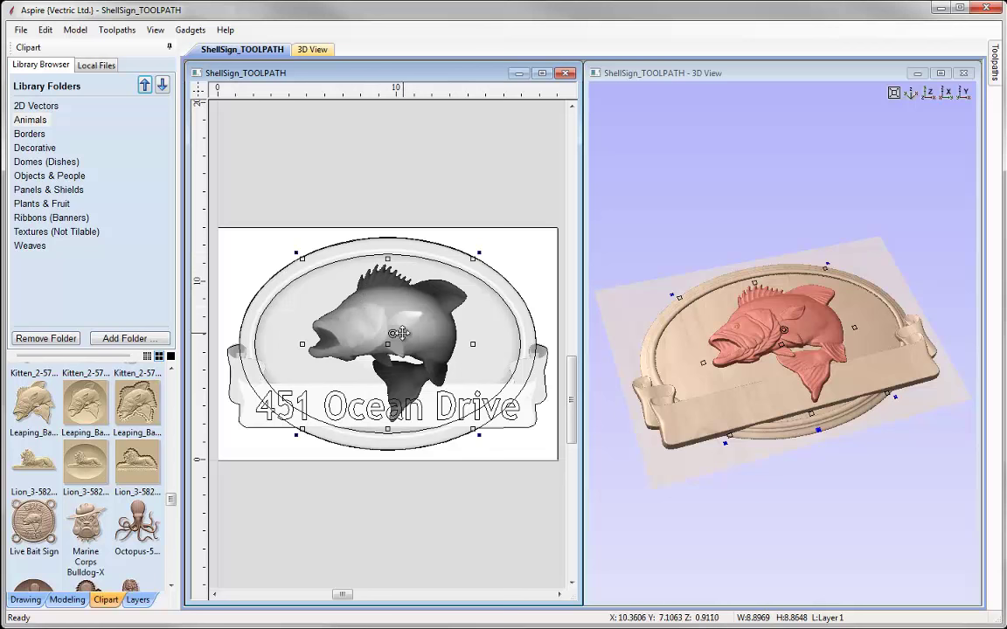
pyautogui.click(67, 600)
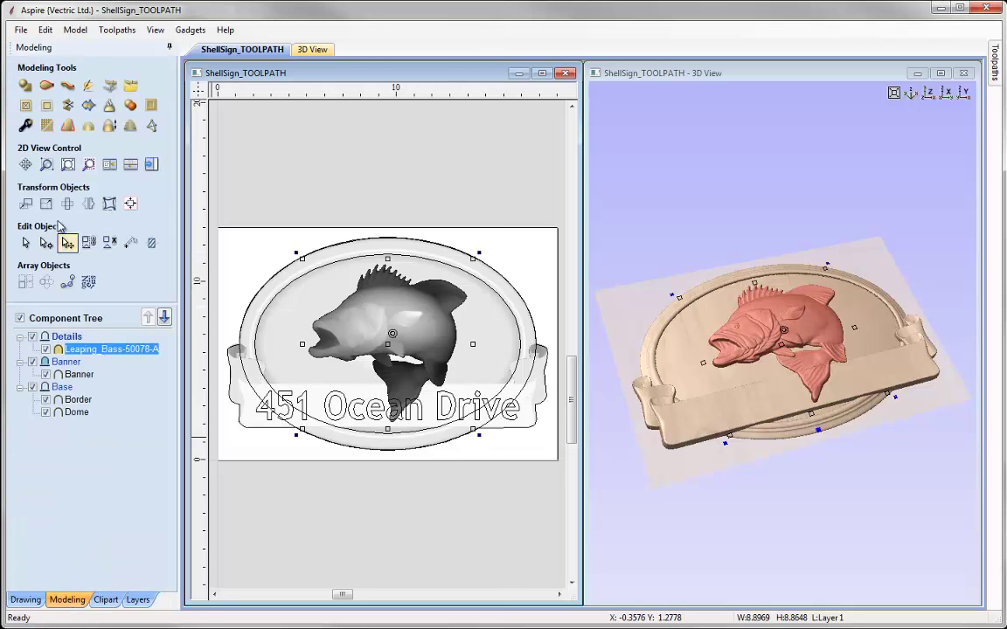
# Centre the bass relief on the material using Align to Material center
pyautogui.click(131, 204)
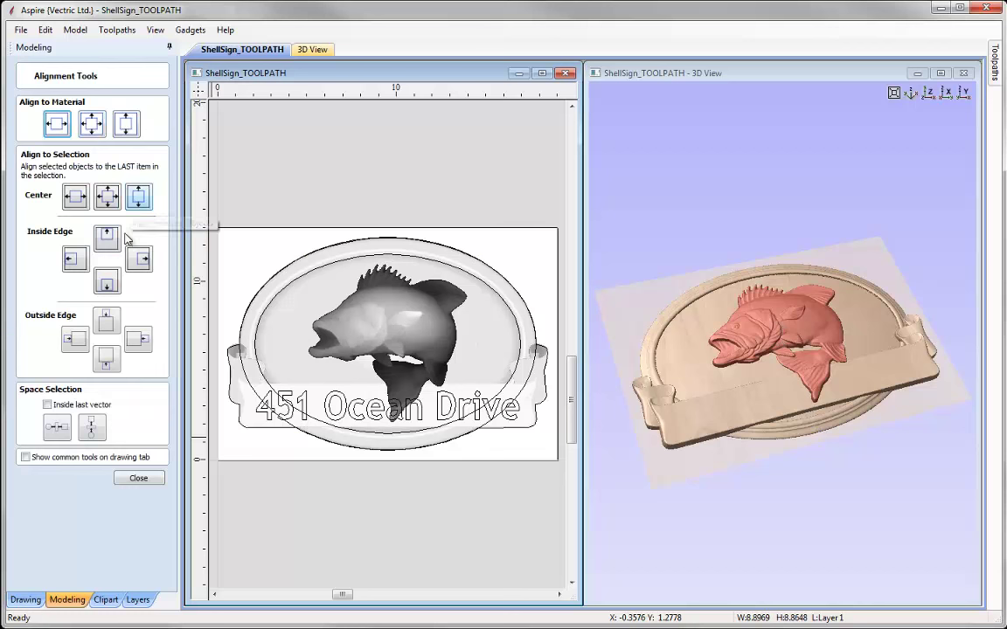
pyautogui.click(92, 124)
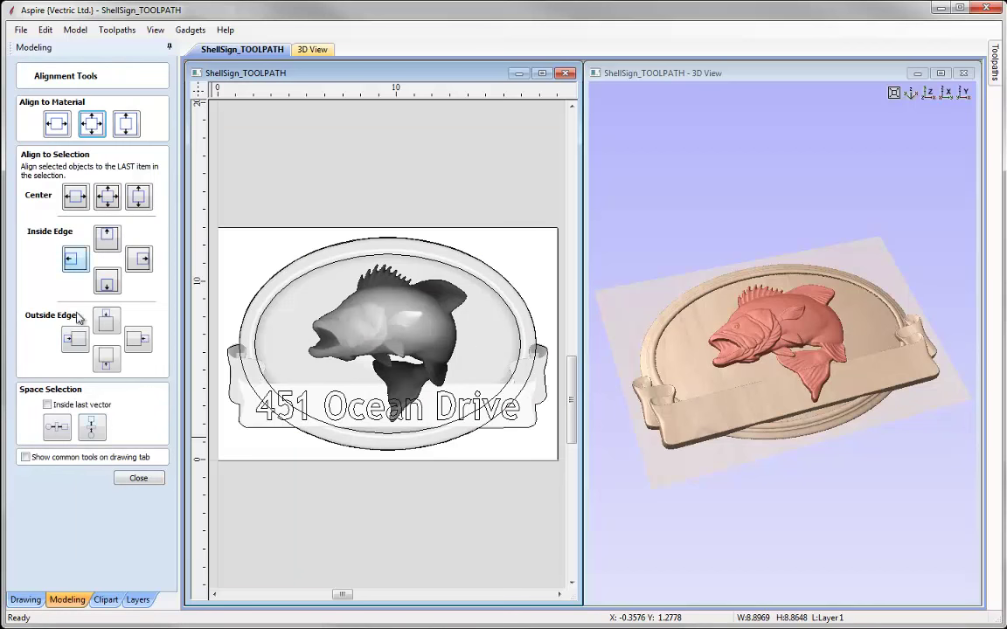
pyautogui.click(139, 478)
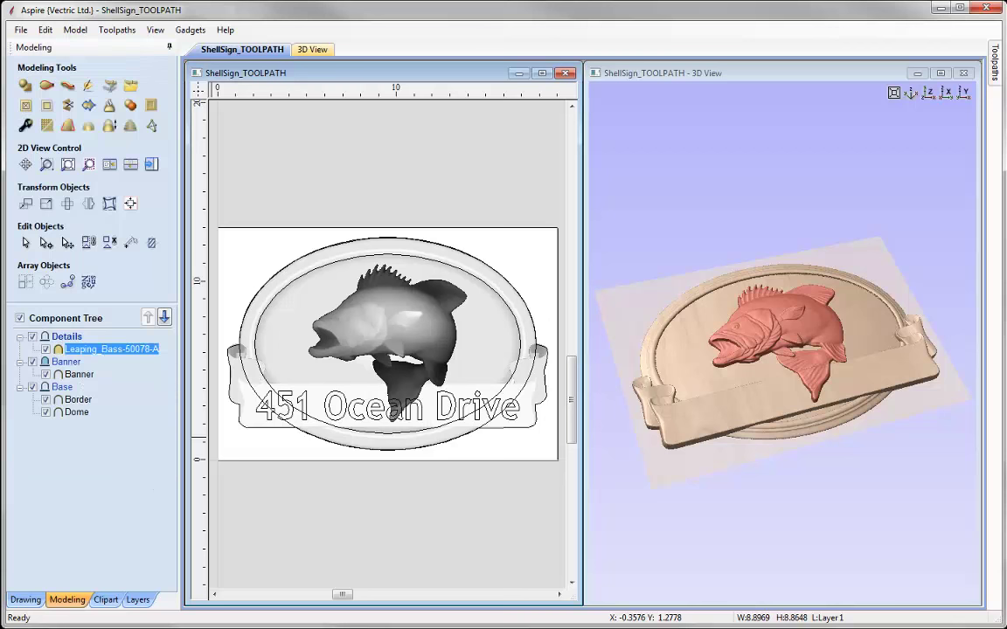
# Maximize the 3D view, orbit the model and snap it to a preset view angle
pyautogui.moveTo(657, 346); pyautogui.dragTo(743, 364)
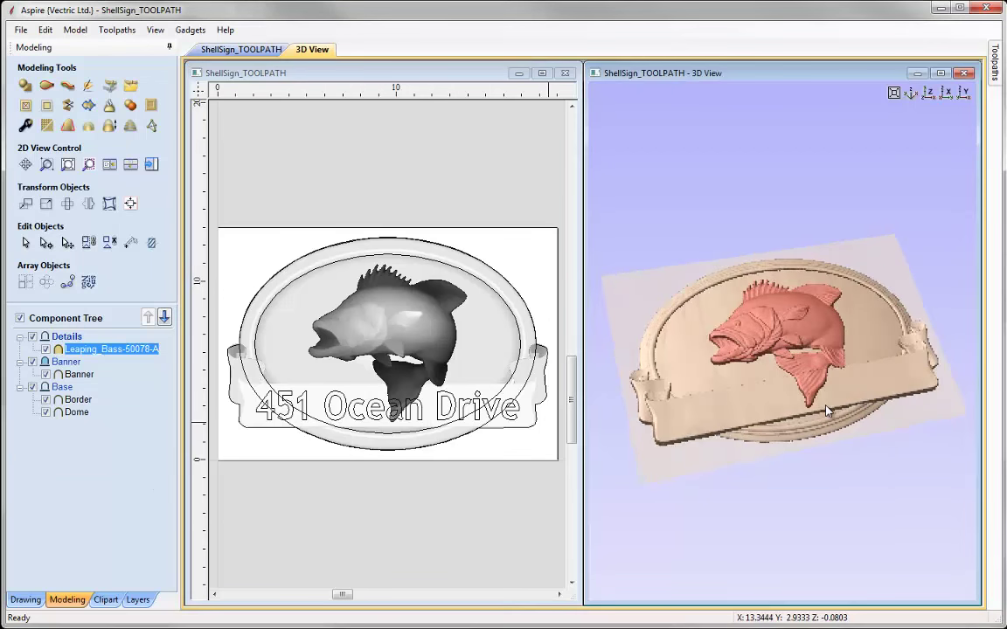
pyautogui.click(939, 76)
pyautogui.moveTo(541, 350); pyautogui.dragTo(747, 330)
pyautogui.click(903, 72)
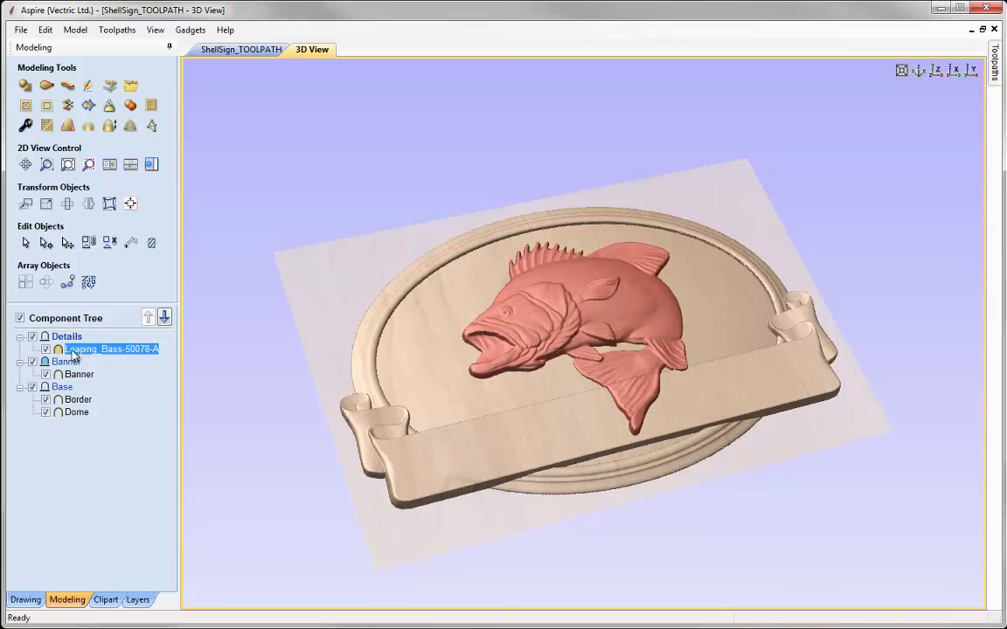
# Move the Details group below Banner, orbit the model, and tile the 2D and 3D views
pyautogui.moveTo(67, 351)
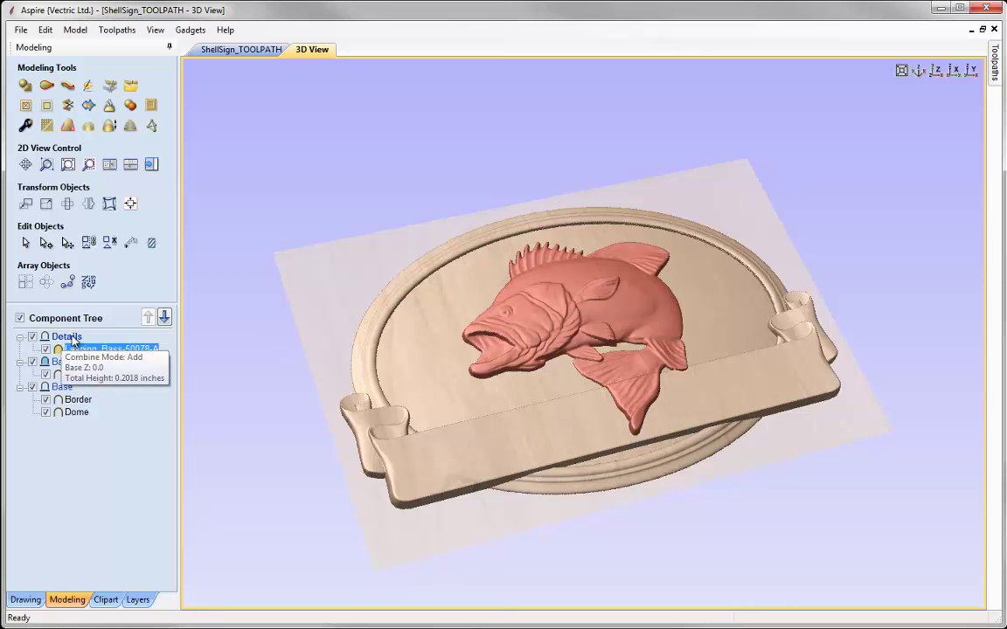
pyautogui.moveTo(74, 347); pyautogui.dragTo(74, 388)
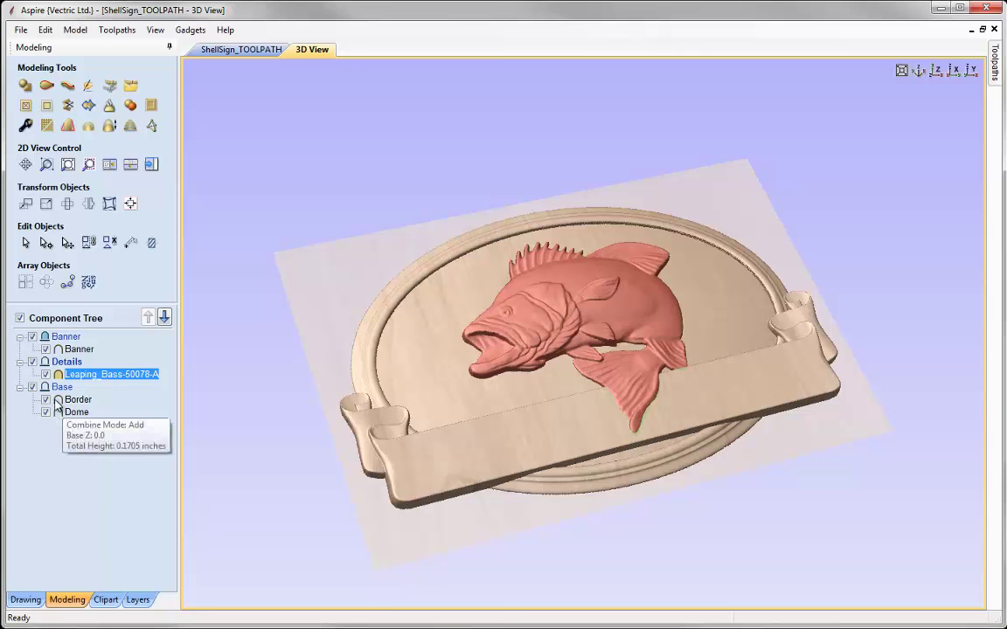
pyautogui.moveTo(68, 391)
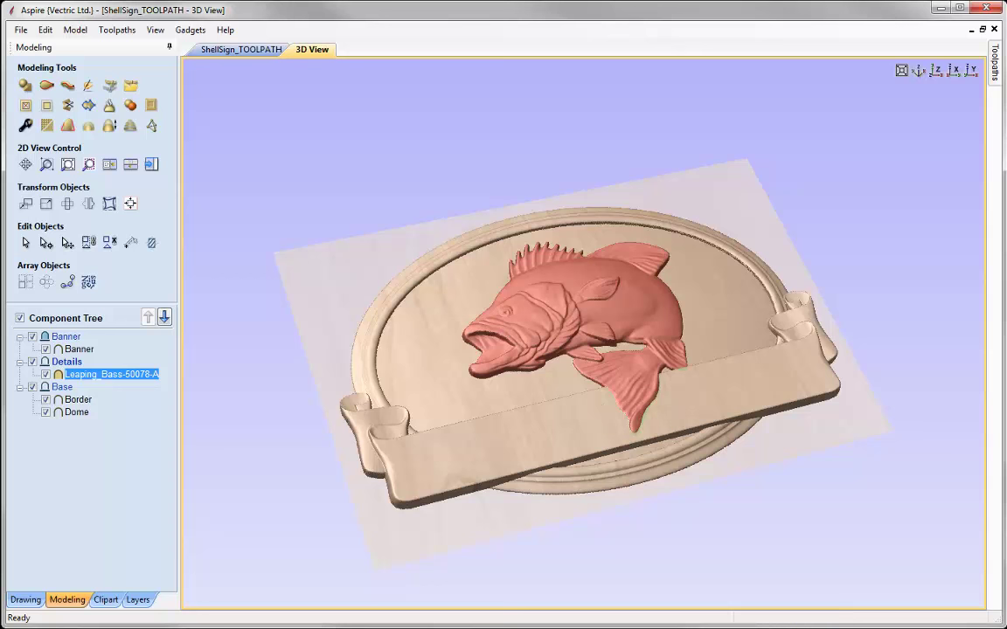
pyautogui.moveTo(559, 349); pyautogui.dragTo(577, 345)
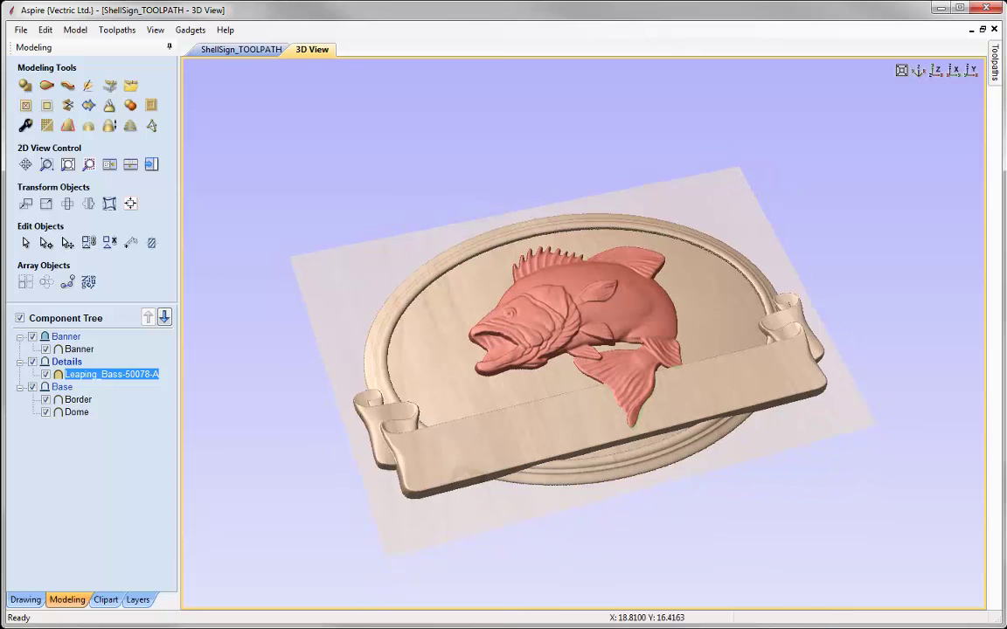
pyautogui.click(111, 166)
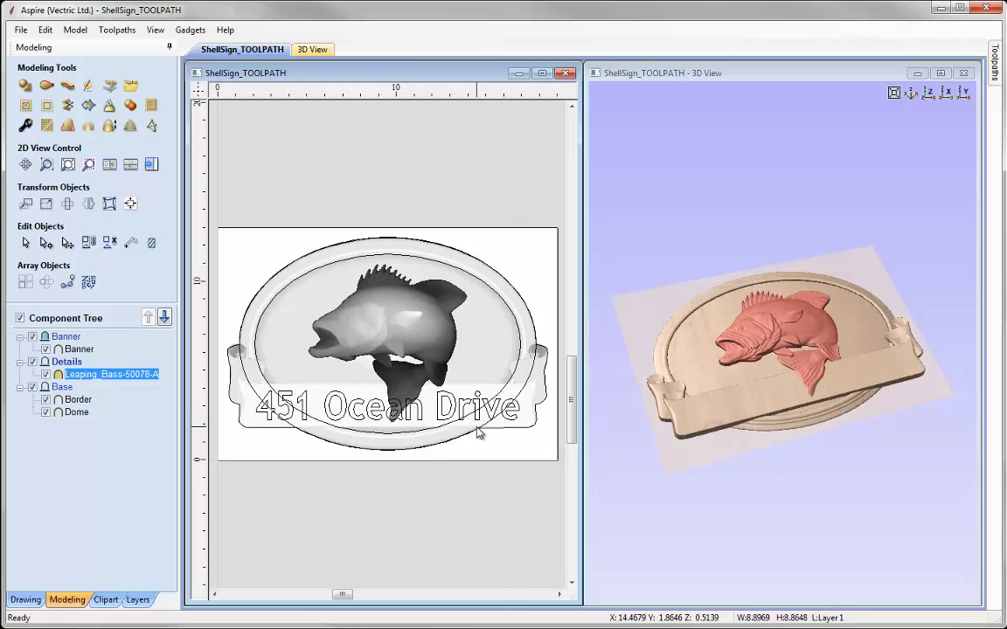
# Replace the '451 Ocean Drive' banner text with 'LAKESIDE CABIN' in the Georgia font
pyautogui.click(377, 422)
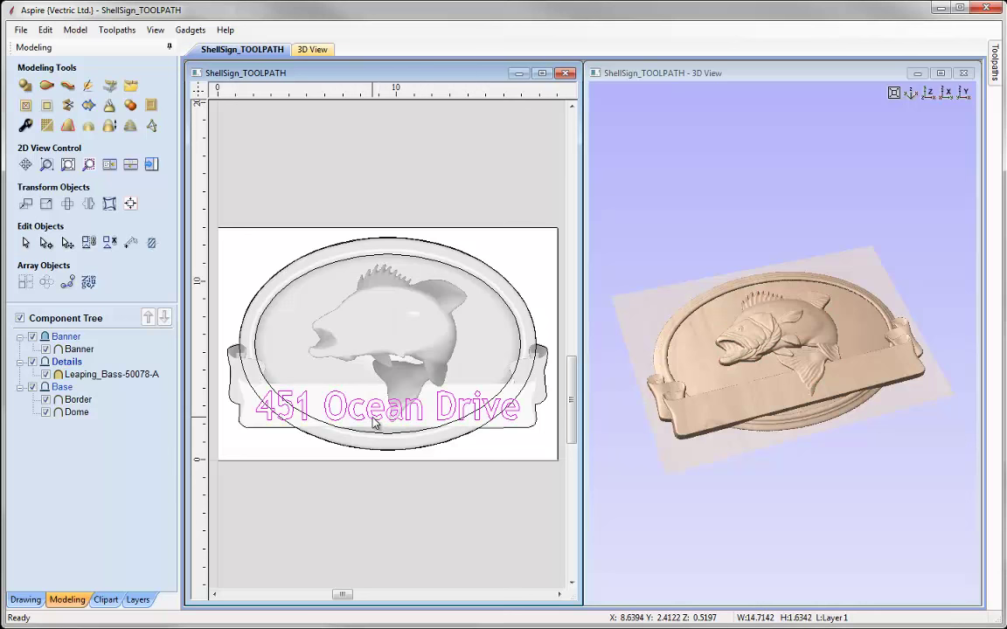
pyautogui.click(25, 600)
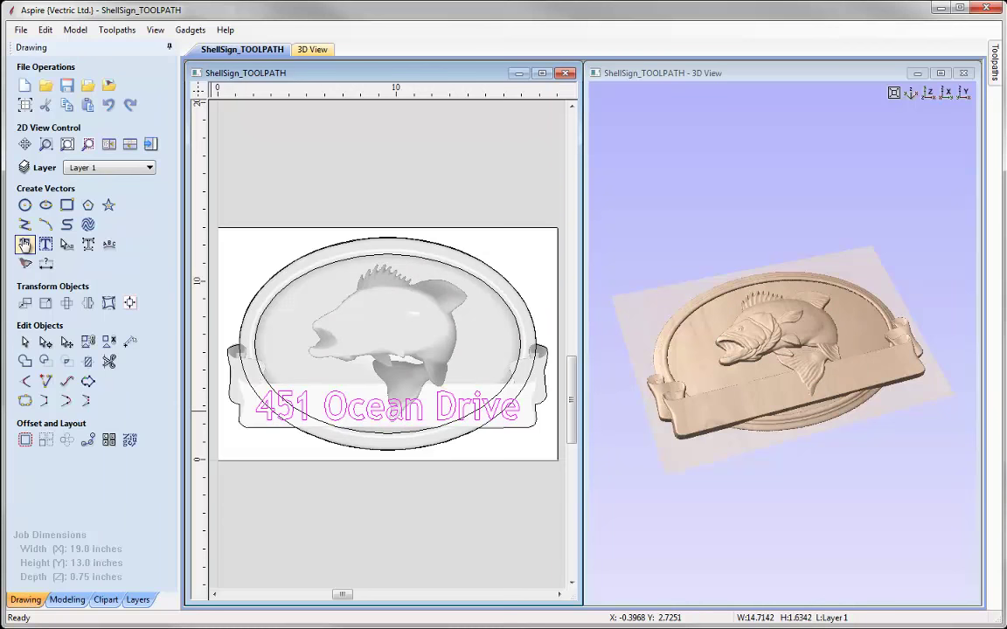
pyautogui.click(23, 245)
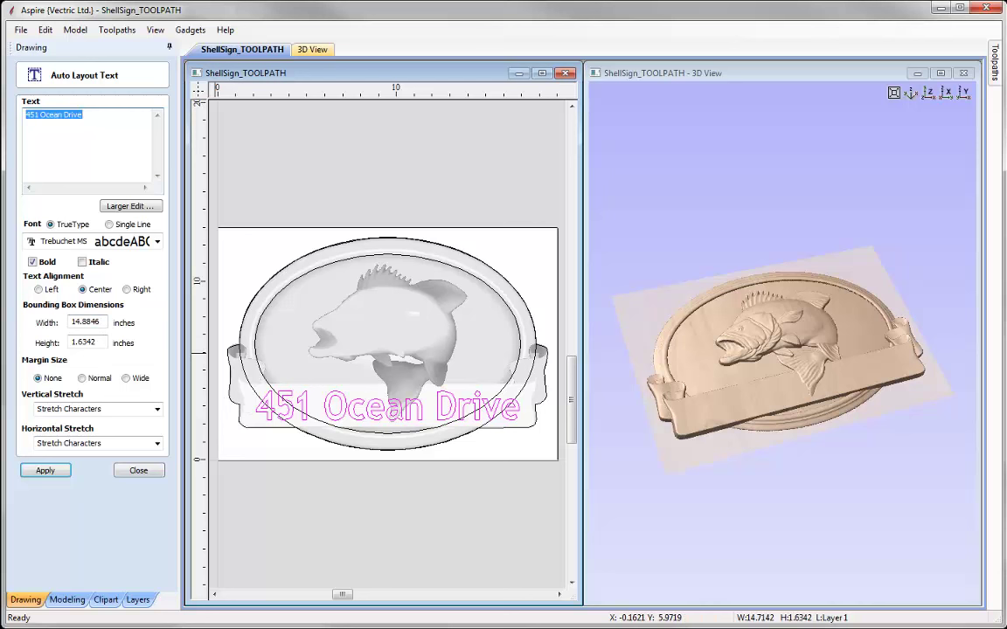
pyautogui.write('LAKESIDE CABIN')
pyautogui.click(158, 242)
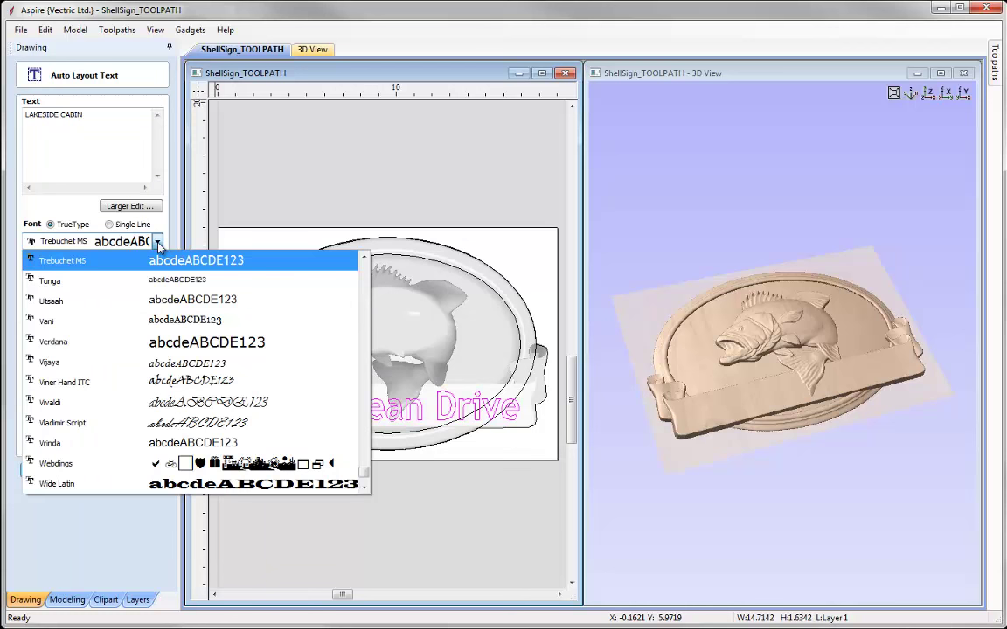
pyautogui.press('g')
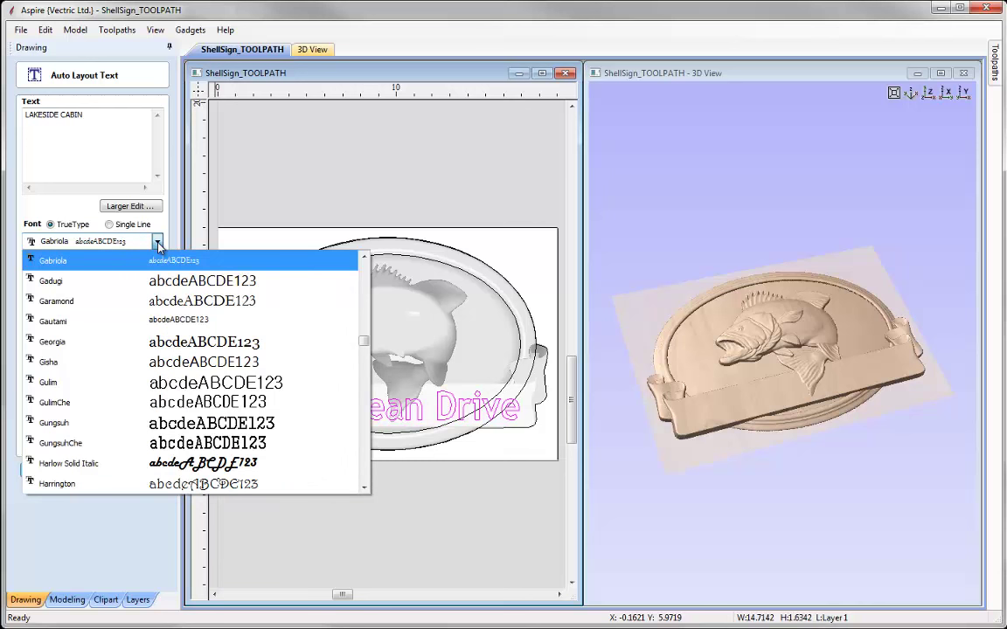
pyautogui.click(240, 342)
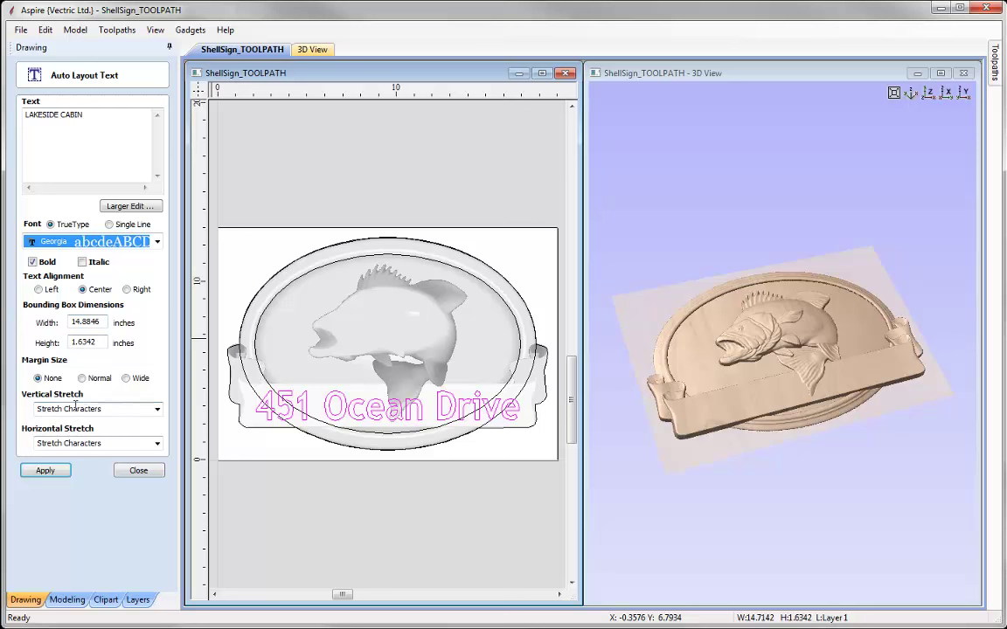
pyautogui.click(45, 472)
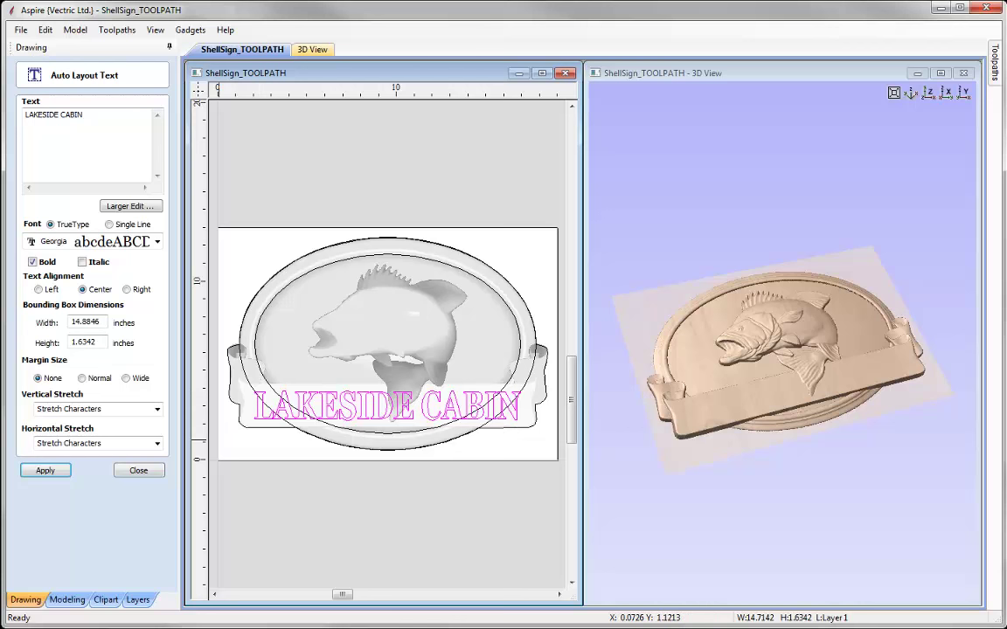
pyautogui.click(137, 470)
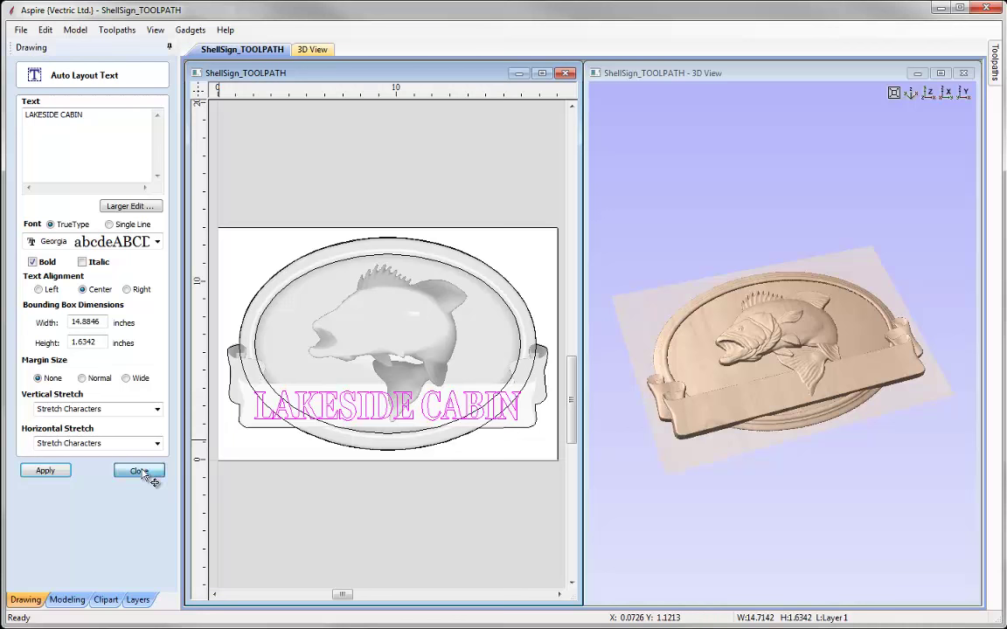
# Maximize the 2D view and zoom to fit the whole sign
pyautogui.click(542, 72)
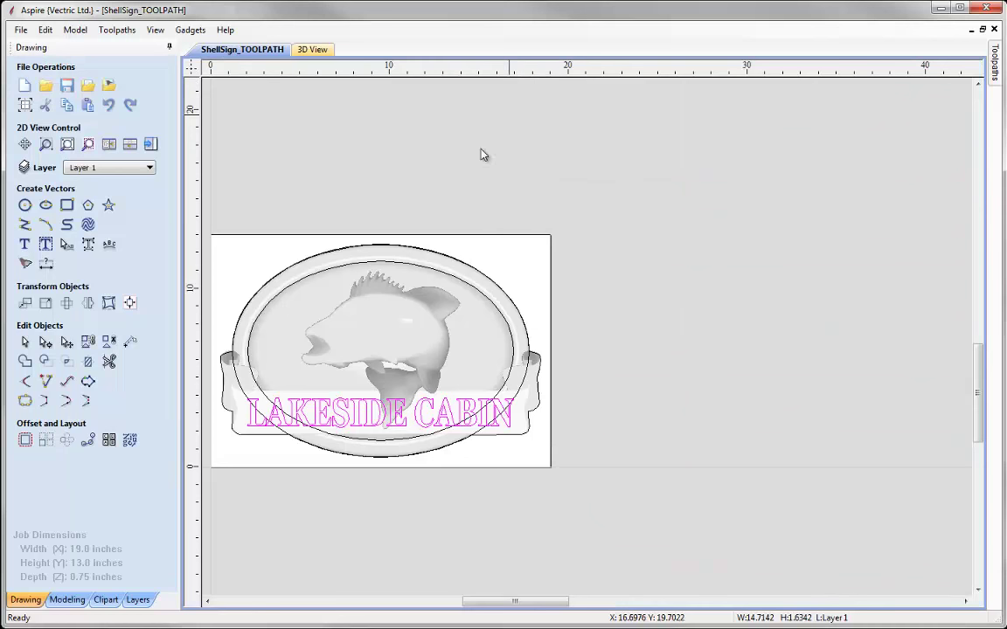
pyautogui.click(66, 145)
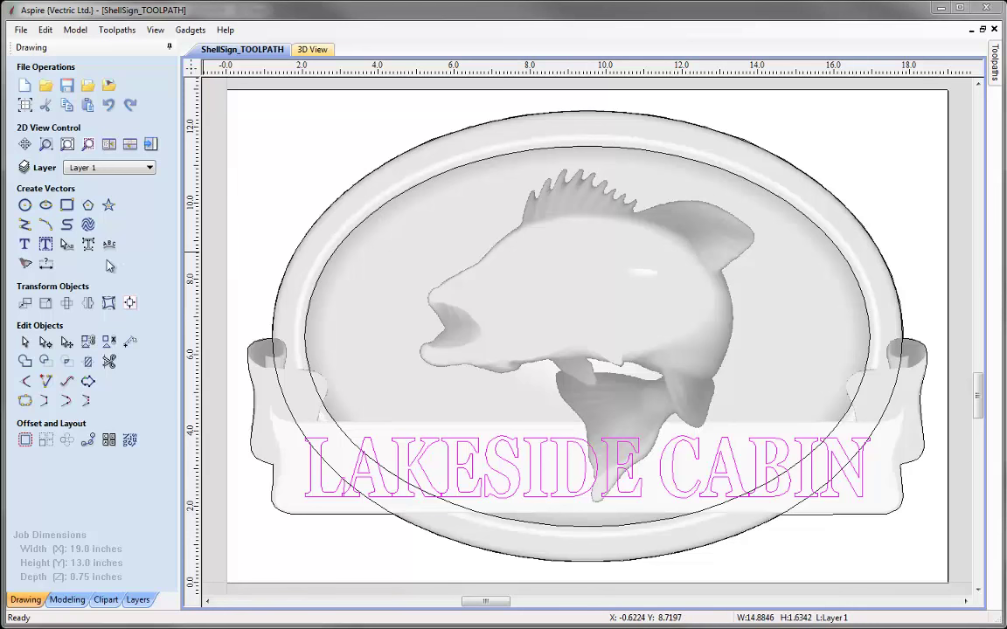
# Widen the LAKESIDE CABIN lettering to about 15.2 x 1.63 inches with Edit Text Spacing, then deselect
pyautogui.click(64, 244)
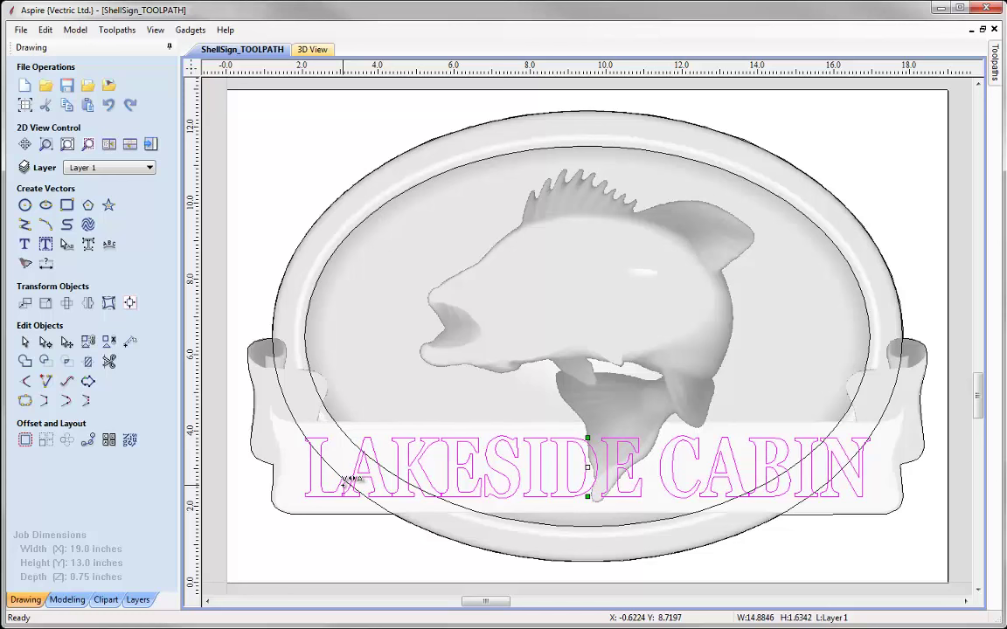
pyautogui.moveTo(348, 479); pyautogui.dragTo(343, 523)
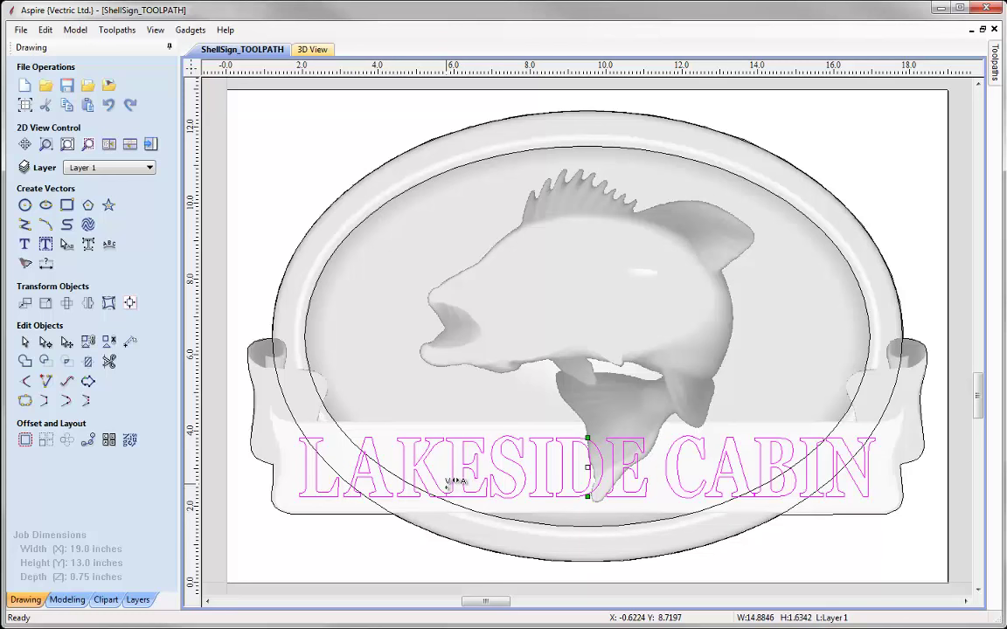
pyautogui.moveTo(454, 481)
pyautogui.mouseDown()
pyautogui.moveTo(449, 508)
pyautogui.moveTo(449, 483)
pyautogui.moveTo(455, 489)
pyautogui.mouseUp()
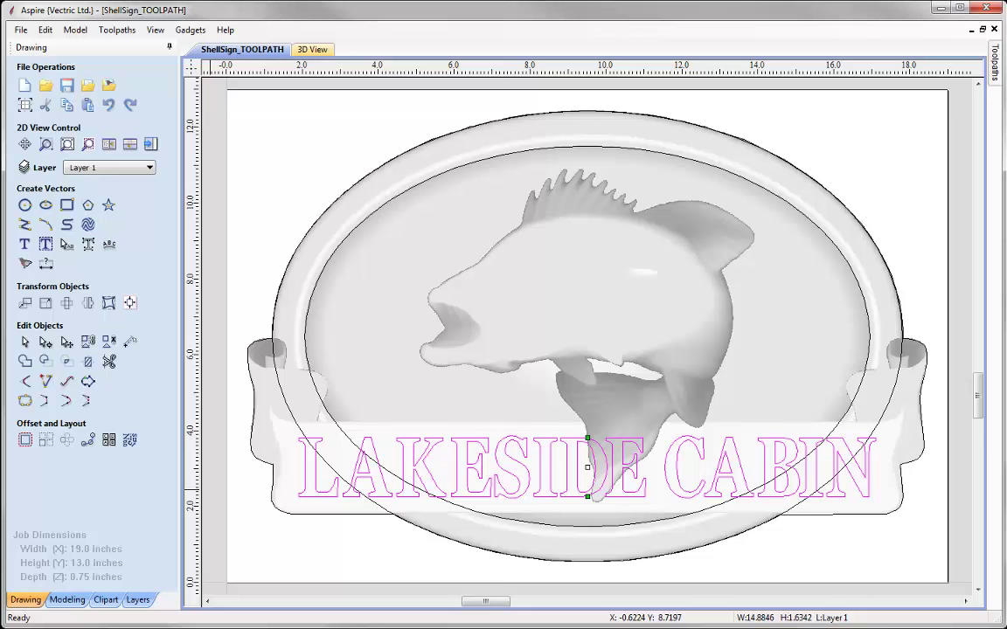
pyautogui.click(25, 341)
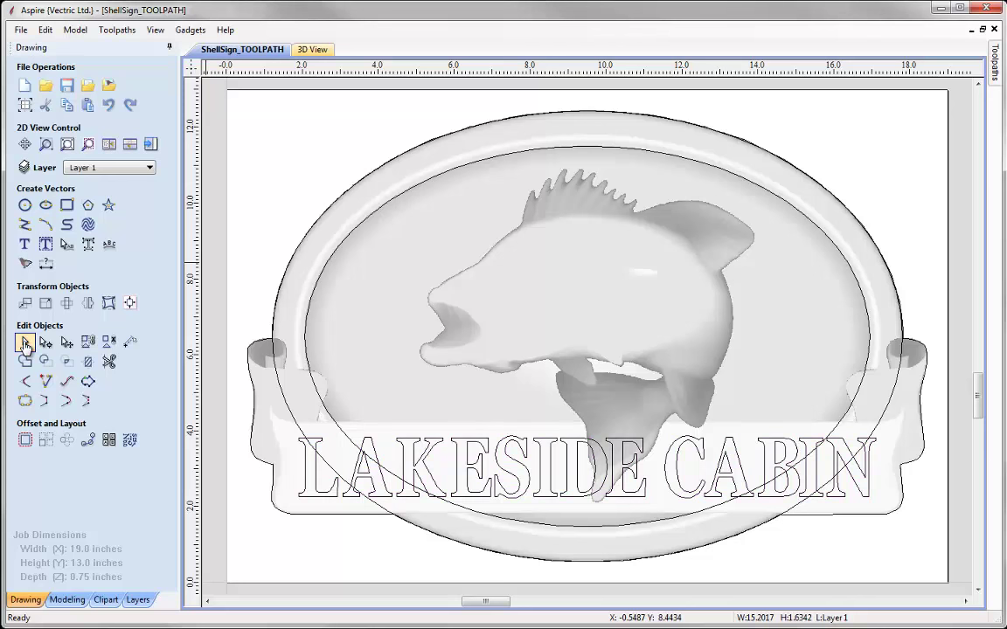
# Tile the 2D and 3D views side by side and select the oval and banner outline vectors
pyautogui.click(108, 145)
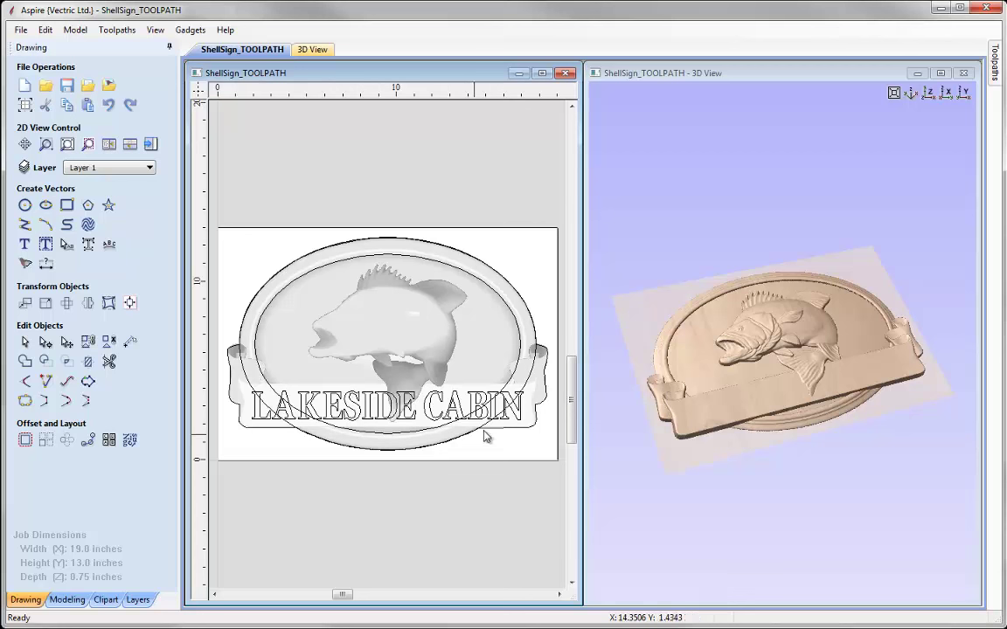
pyautogui.click(274, 431)
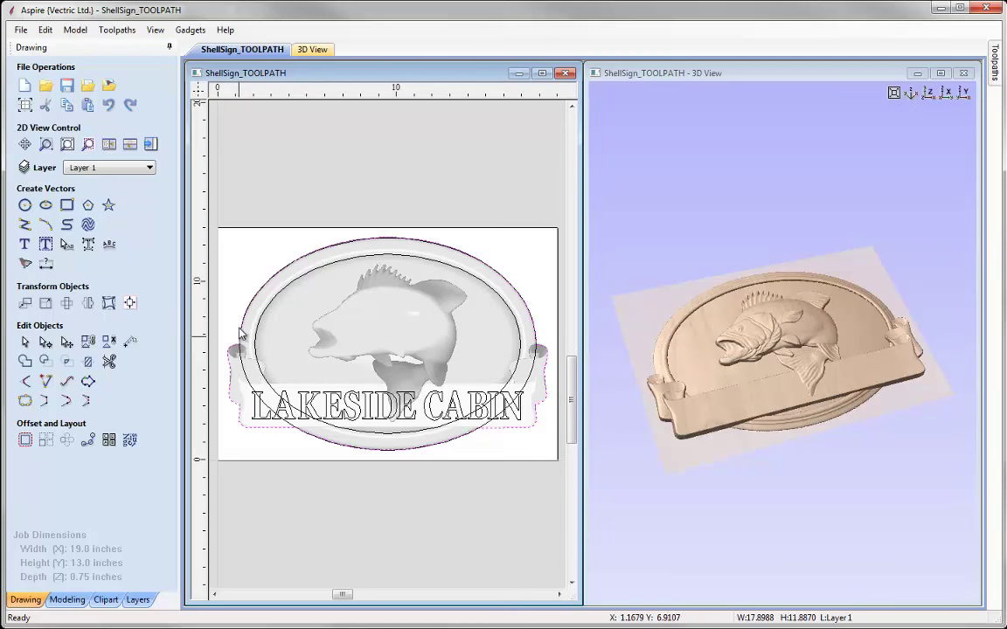
# Delete the oval and banner outline vectors, then select the banner component in the modeling tools
pyautogui.rightClick(228, 354)
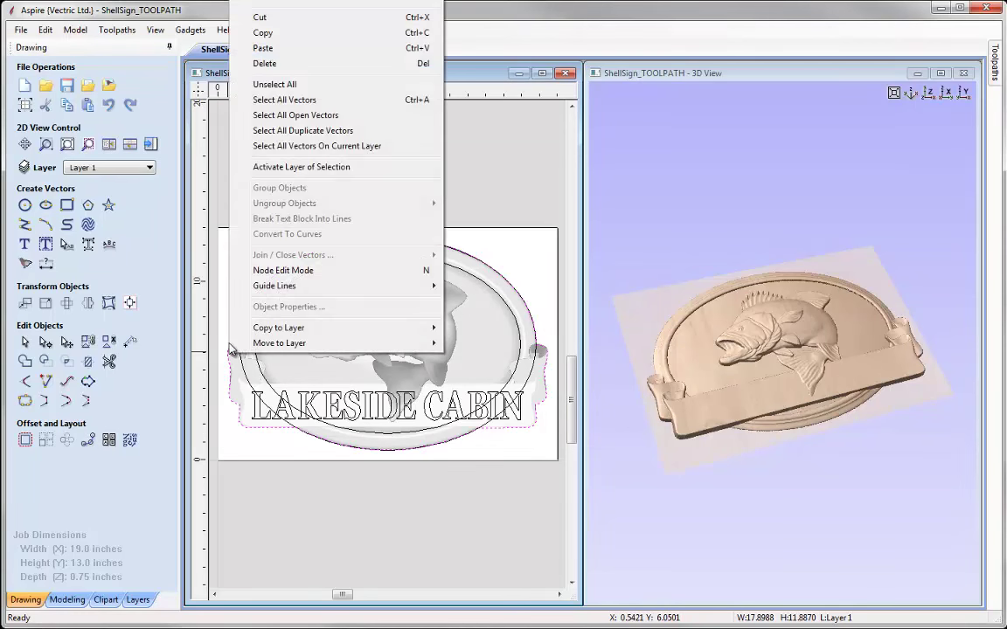
pyautogui.click(291, 64)
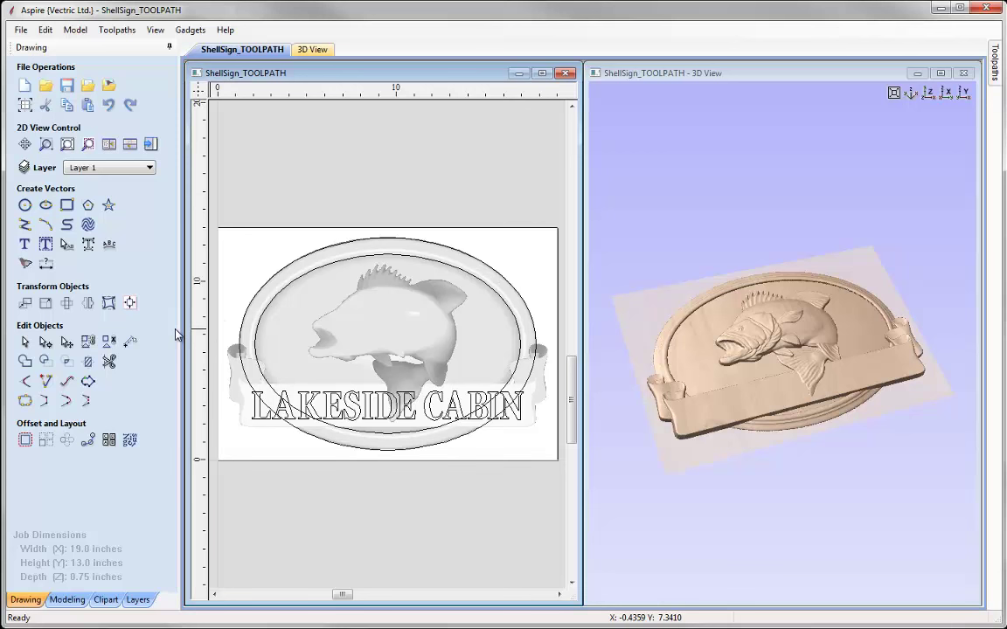
pyautogui.click(247, 428)
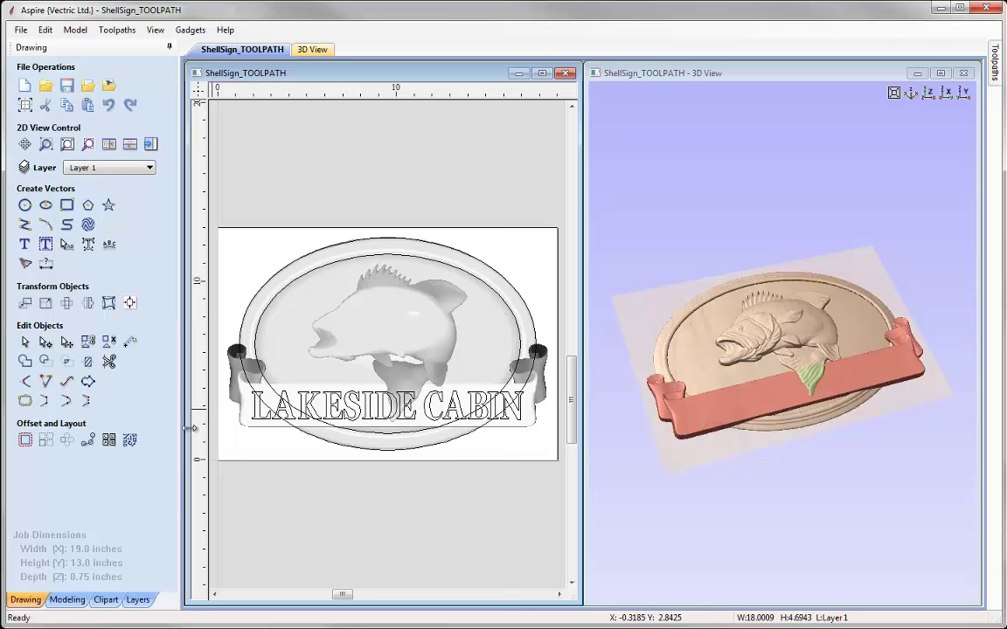
pyautogui.click(69, 599)
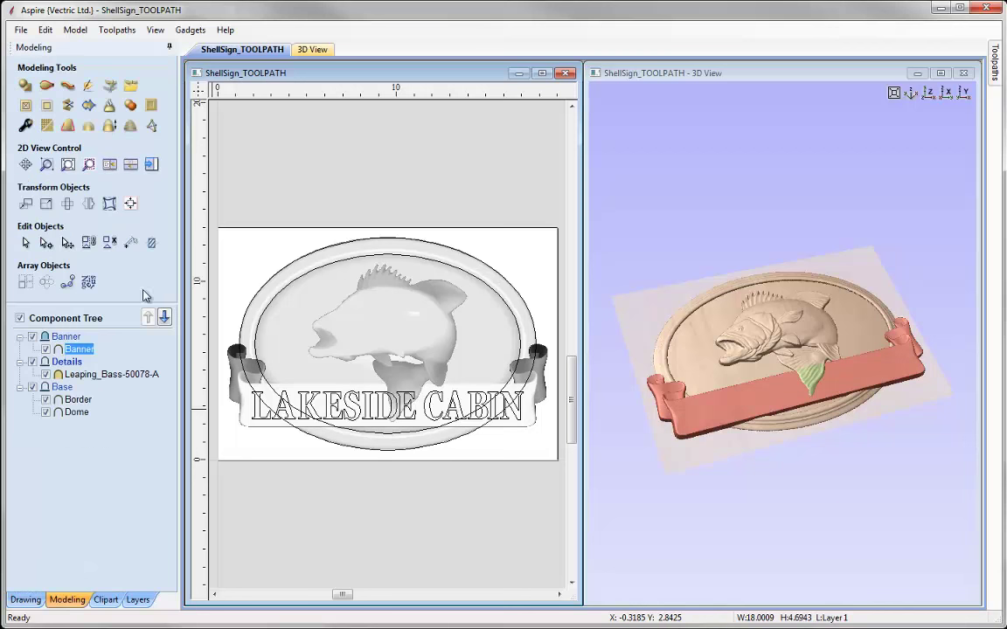
# Apply a Bounding Box distortion envelope to the banner and switch to Edit Envelope
pyautogui.click(110, 204)
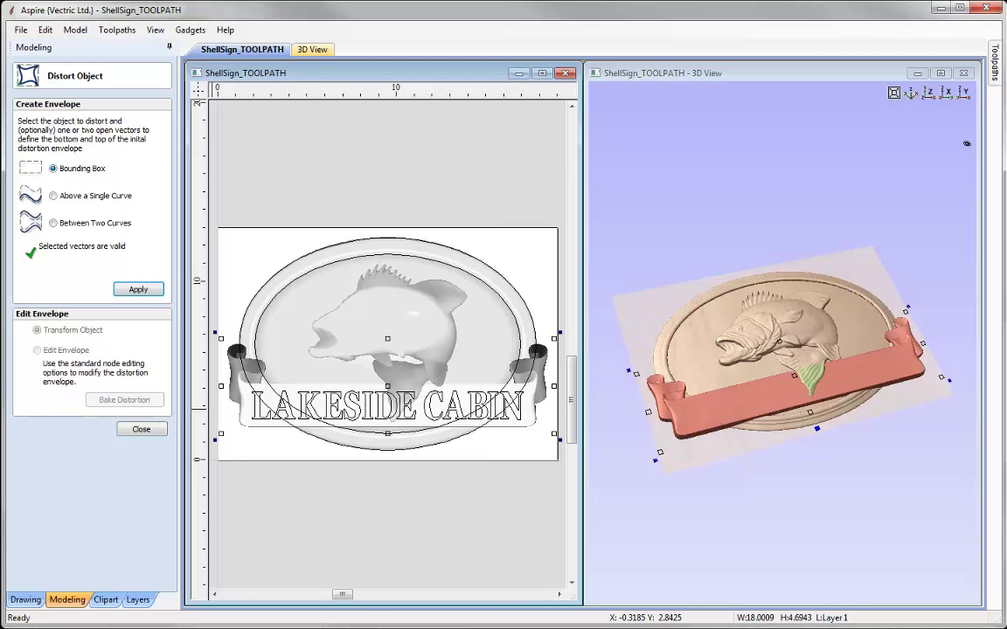
pyautogui.click(138, 291)
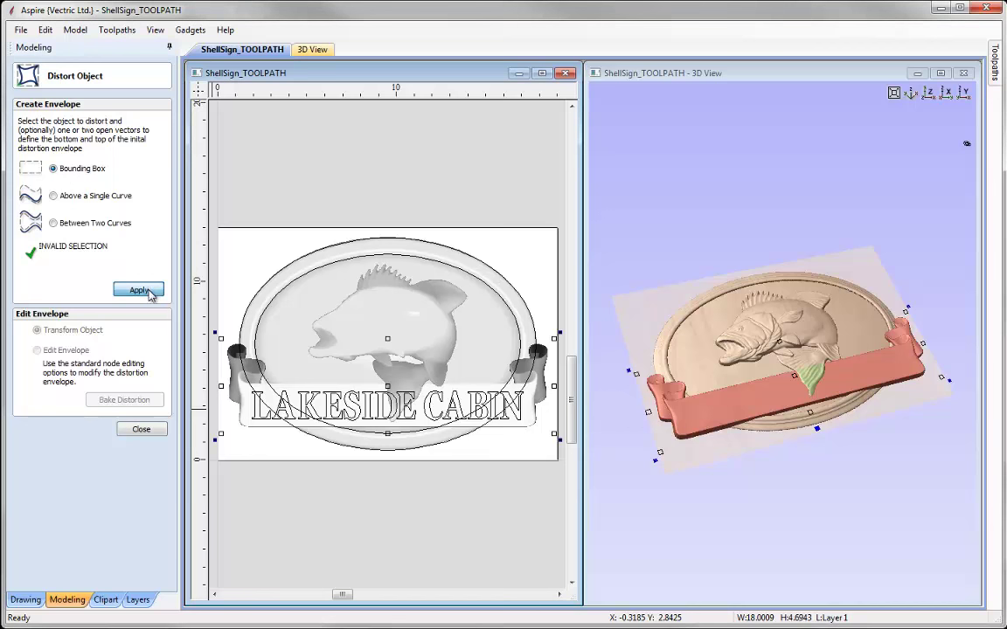
pyautogui.click(225, 349)
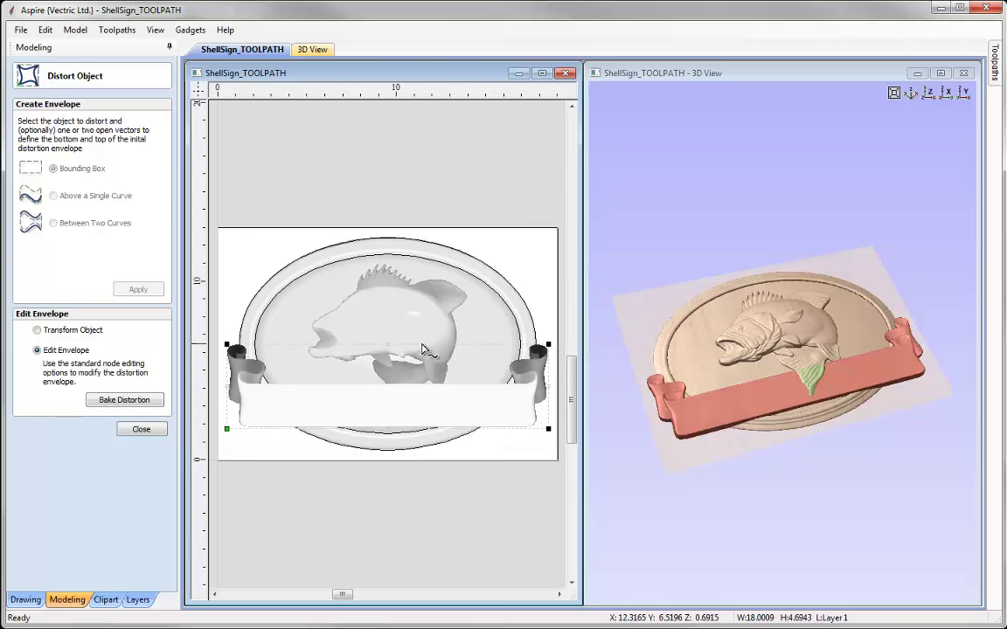
# Convert the top and bottom envelope edges of the banner into curves
pyautogui.rightClick(355, 350)
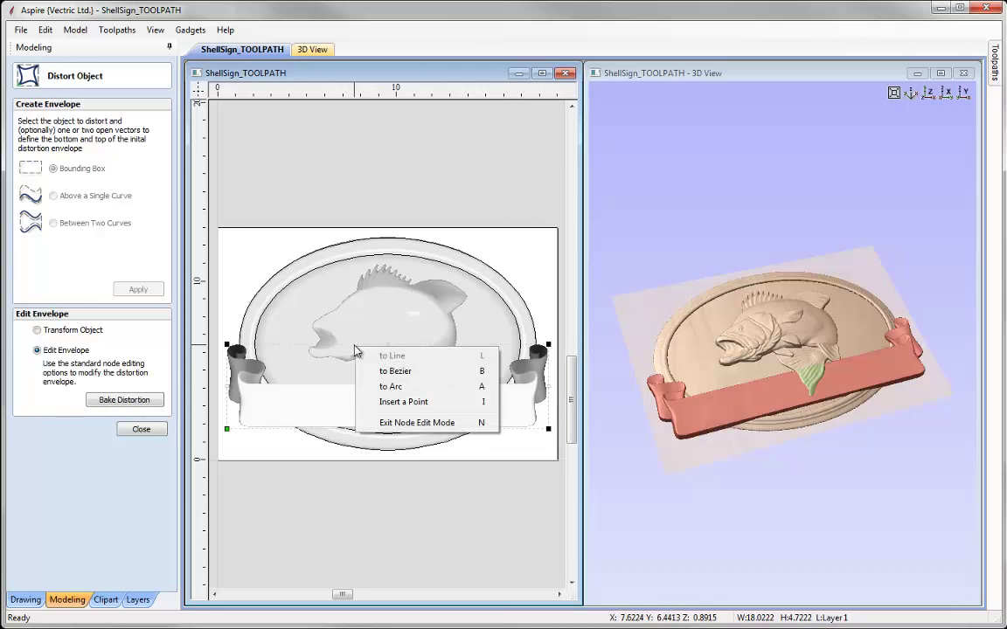
pyautogui.click(434, 374)
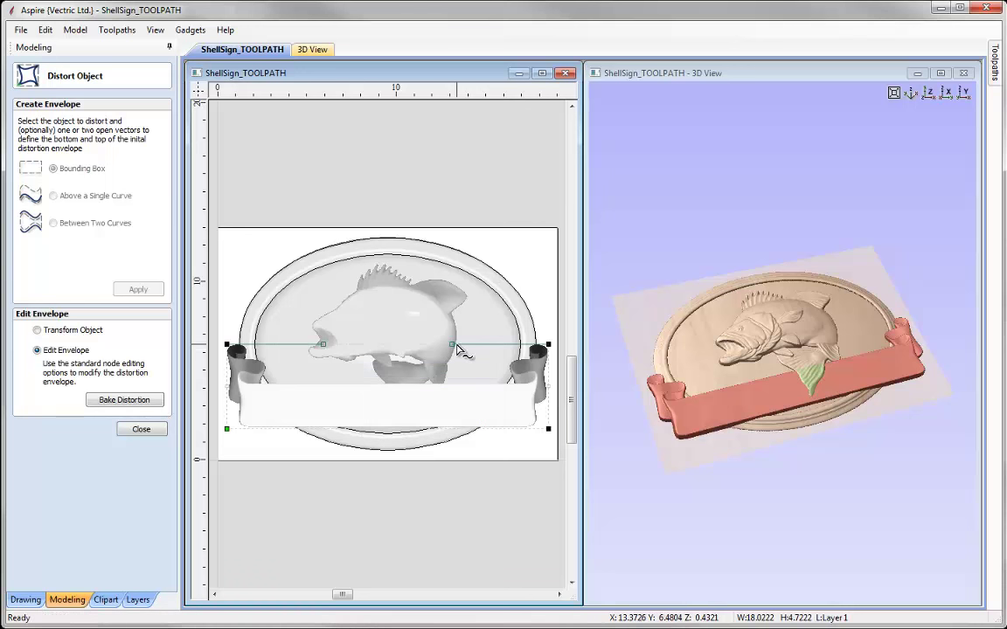
pyautogui.rightClick(380, 431)
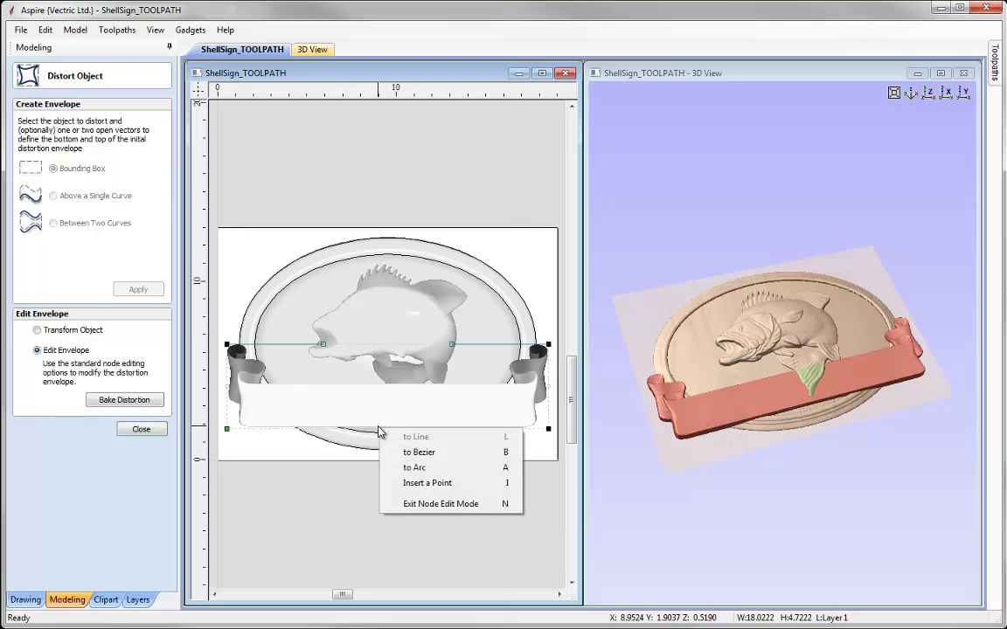
pyautogui.click(476, 453)
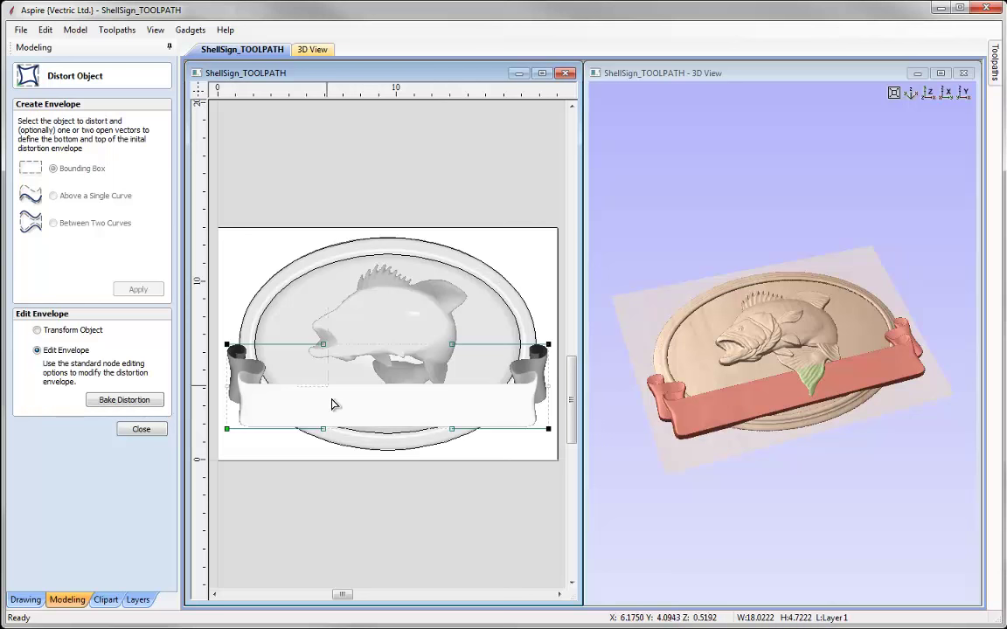
# Drag the envelope nodes and curve handles to bend the banner into a wave
pyautogui.click(322, 428)
pyautogui.moveTo(324, 342); pyautogui.dragTo(326, 308)
pyautogui.click(452, 345)
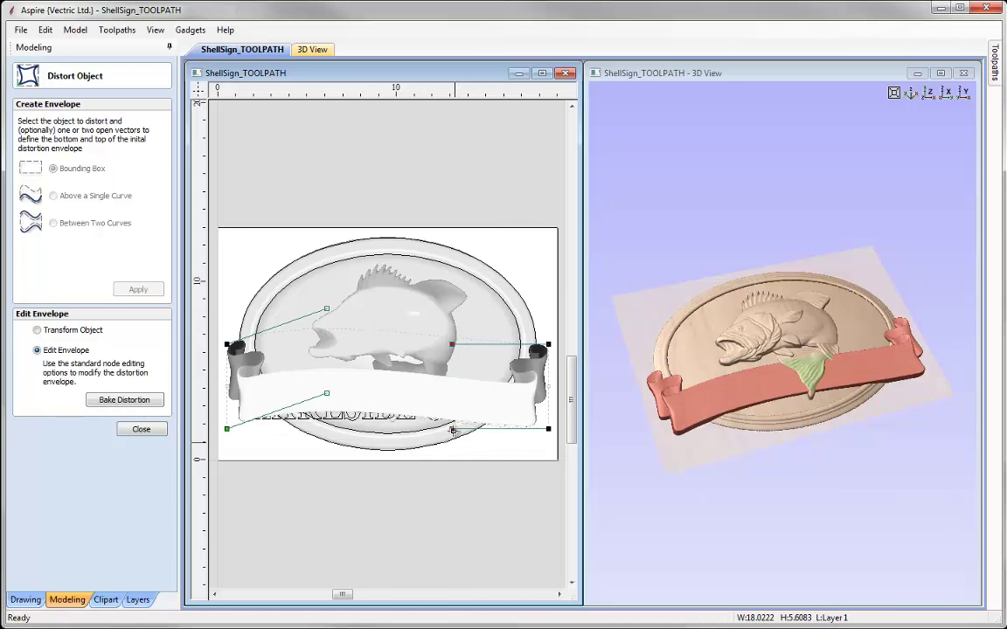
pyautogui.moveTo(453, 429); pyautogui.dragTo(451, 479)
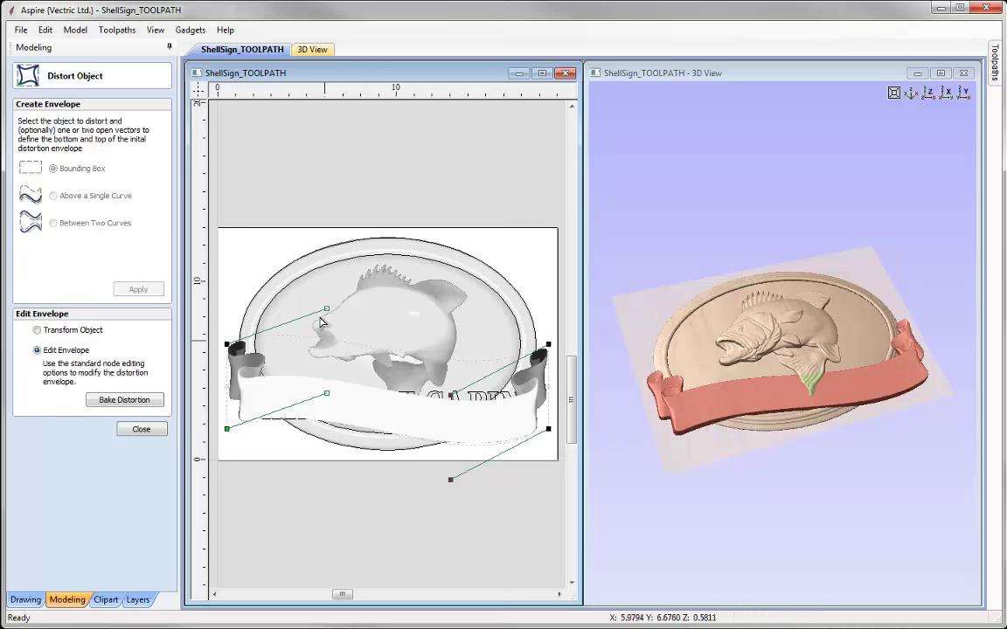
pyautogui.moveTo(326, 393); pyautogui.dragTo(333, 376)
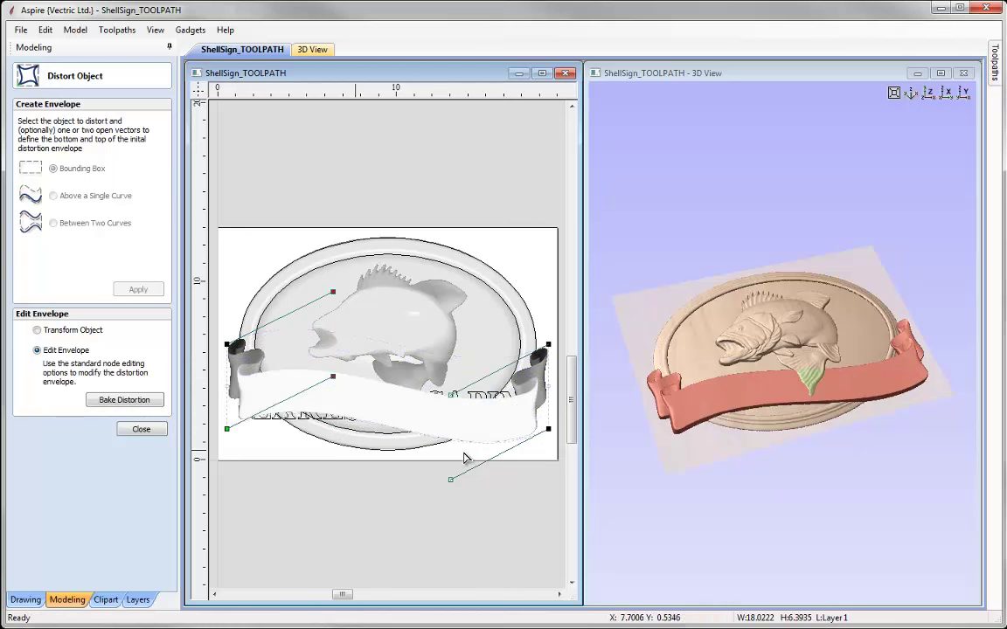
pyautogui.click(449, 480)
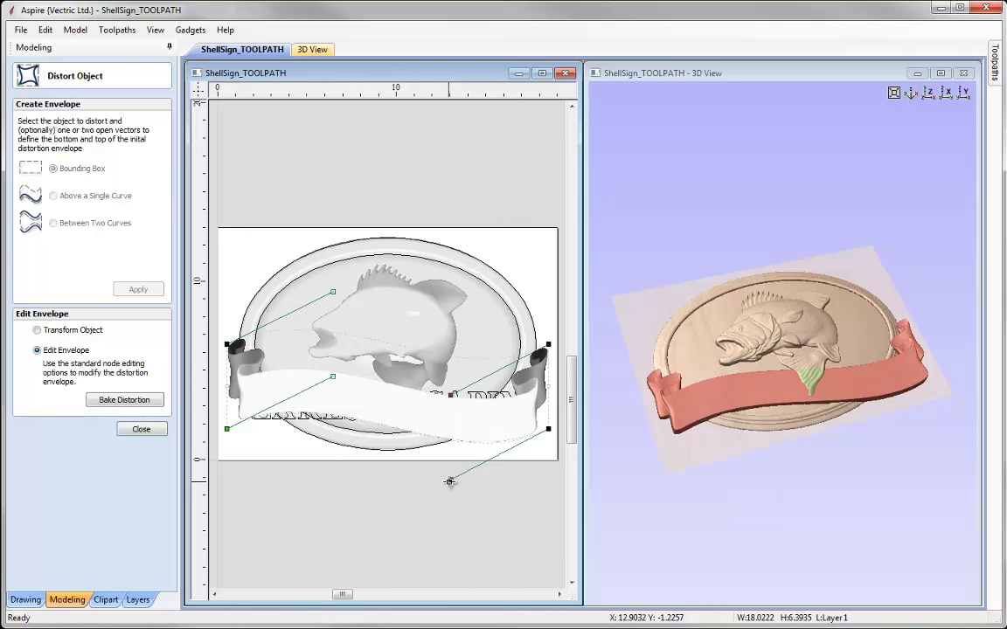
pyautogui.moveTo(449, 480); pyautogui.dragTo(441, 484)
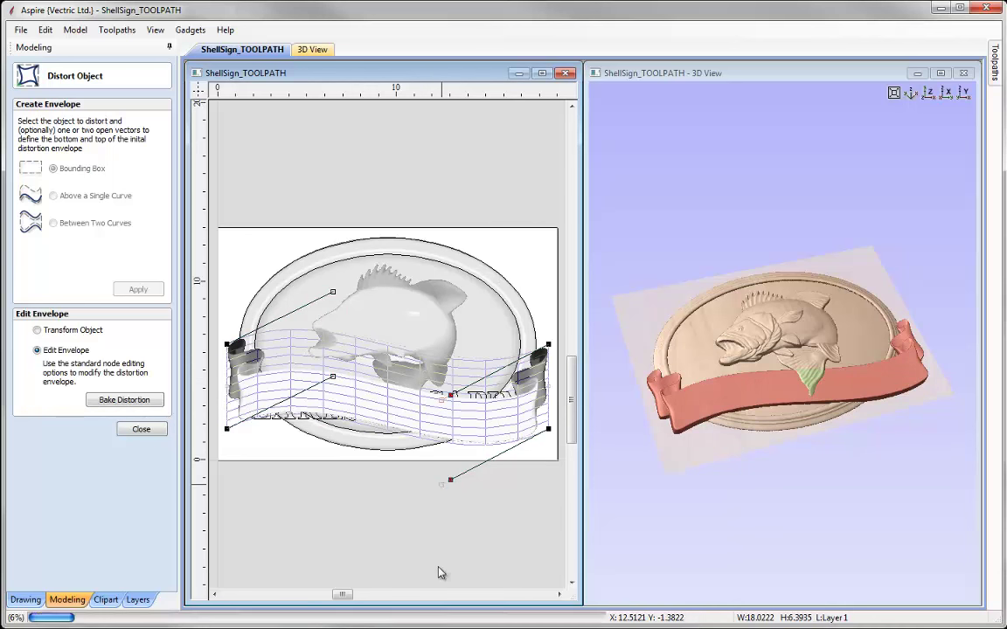
pyautogui.moveTo(839, 458); pyautogui.dragTo(651, 377)
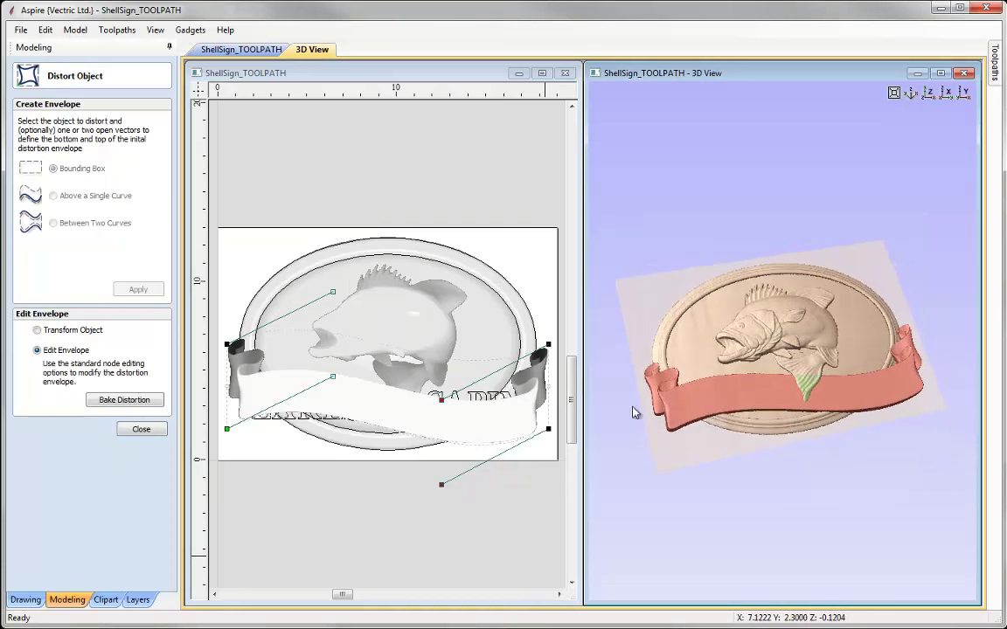
# Bake the banner distortion and confirm the warning
pyautogui.click(127, 400)
pyautogui.press('Return')
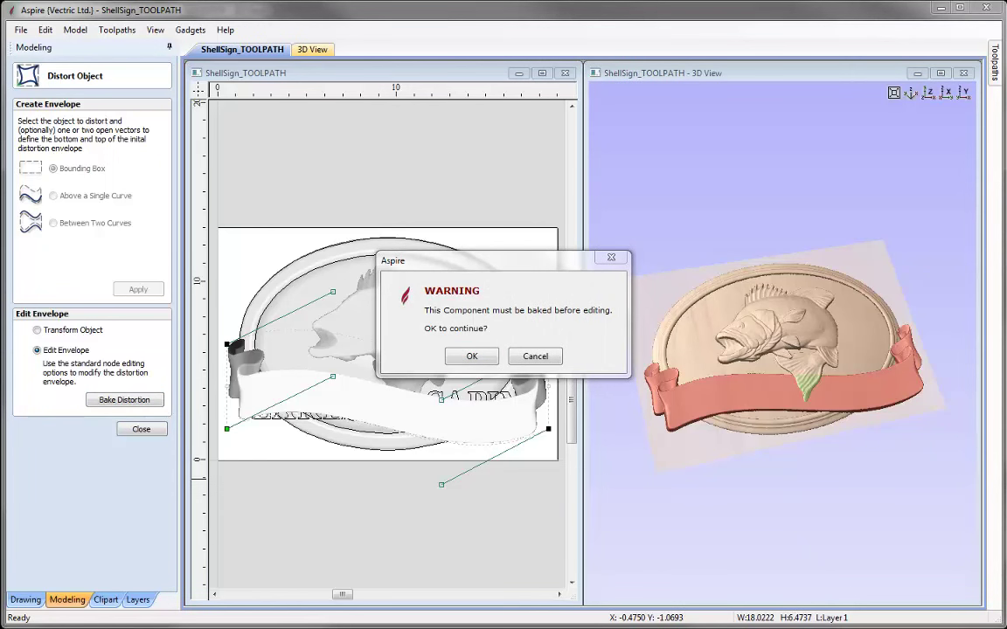
pyautogui.click(472, 356)
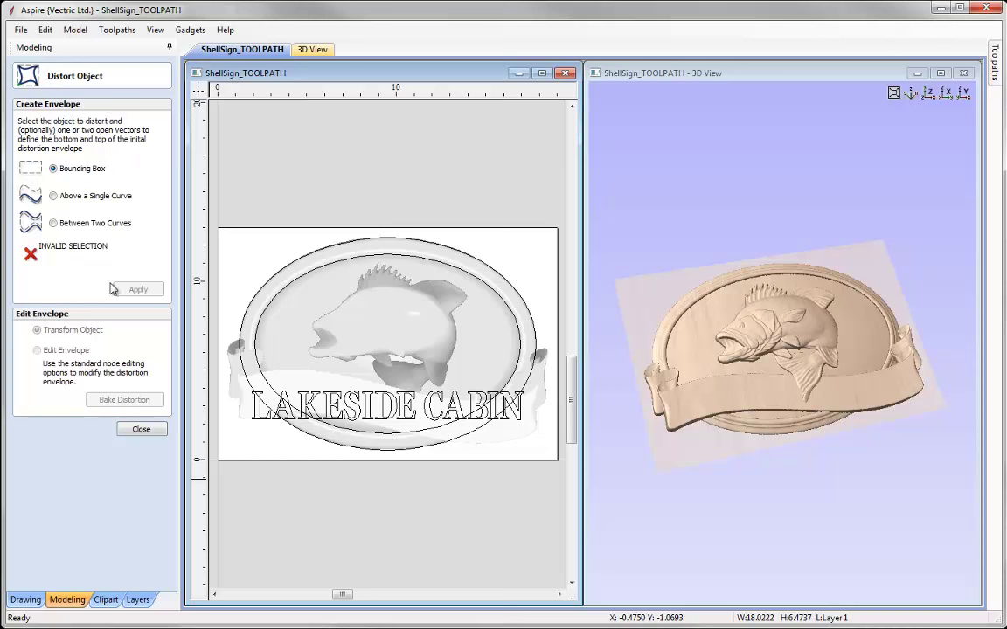
# Select the LAKESIDE CABIN text, zoom in on the maximized 2D view, and apply a Bounding Box envelope
pyautogui.click(251, 402)
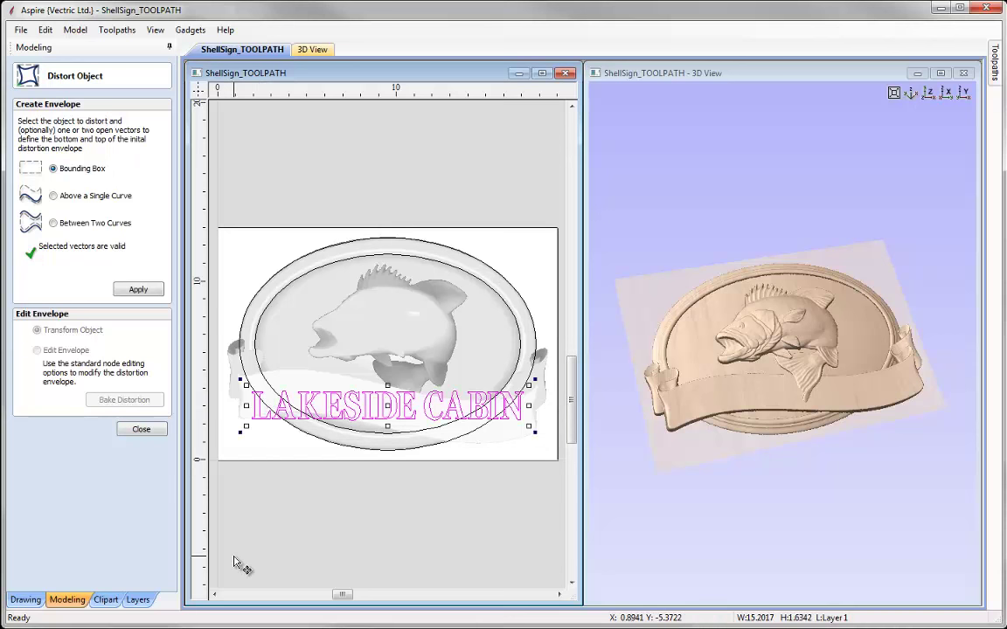
pyautogui.click(543, 74)
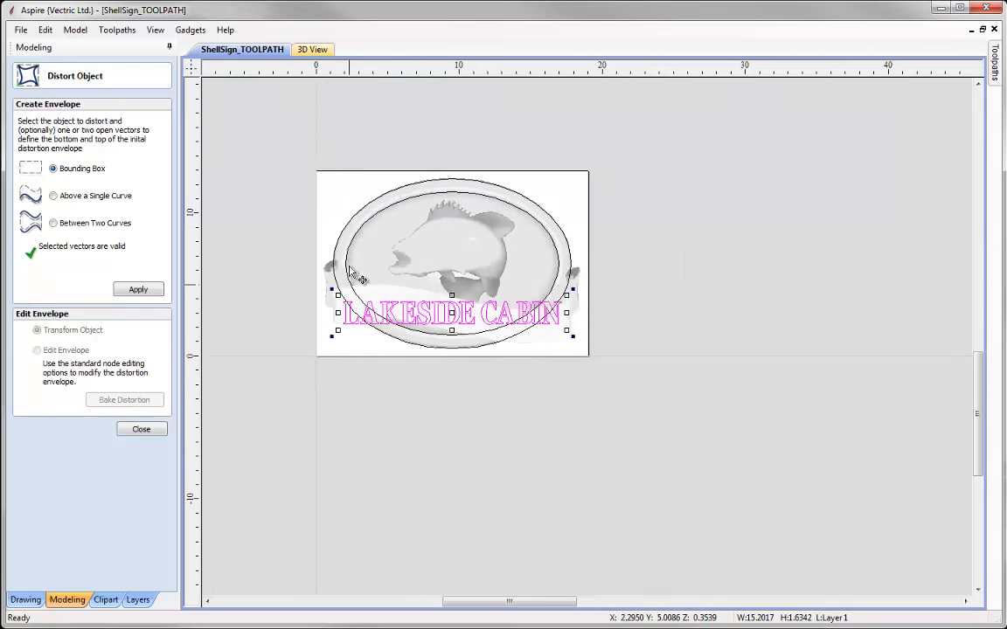
pyautogui.scroll(3, 358, 157)
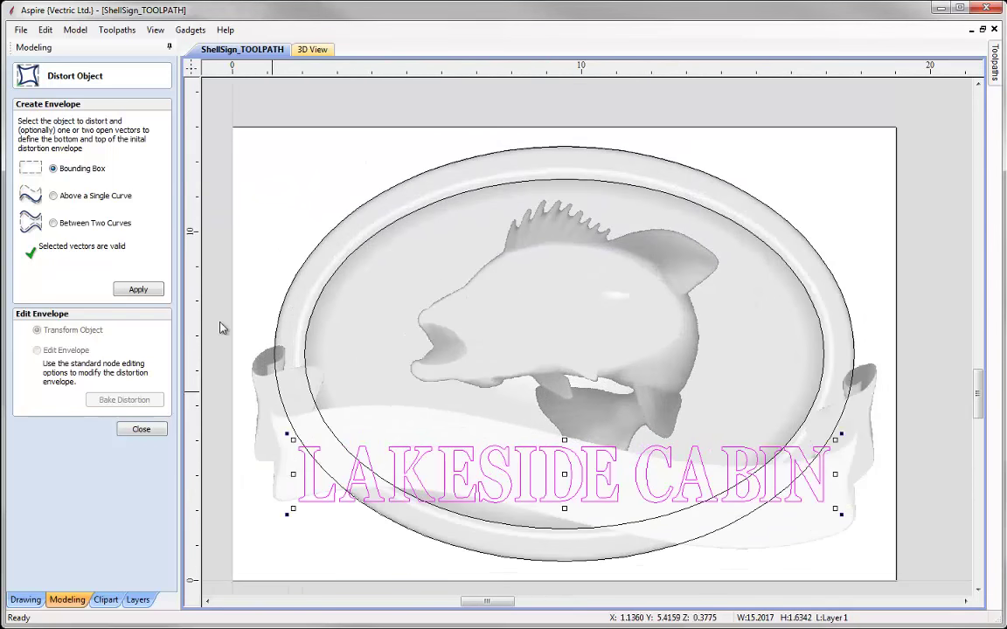
pyautogui.click(140, 291)
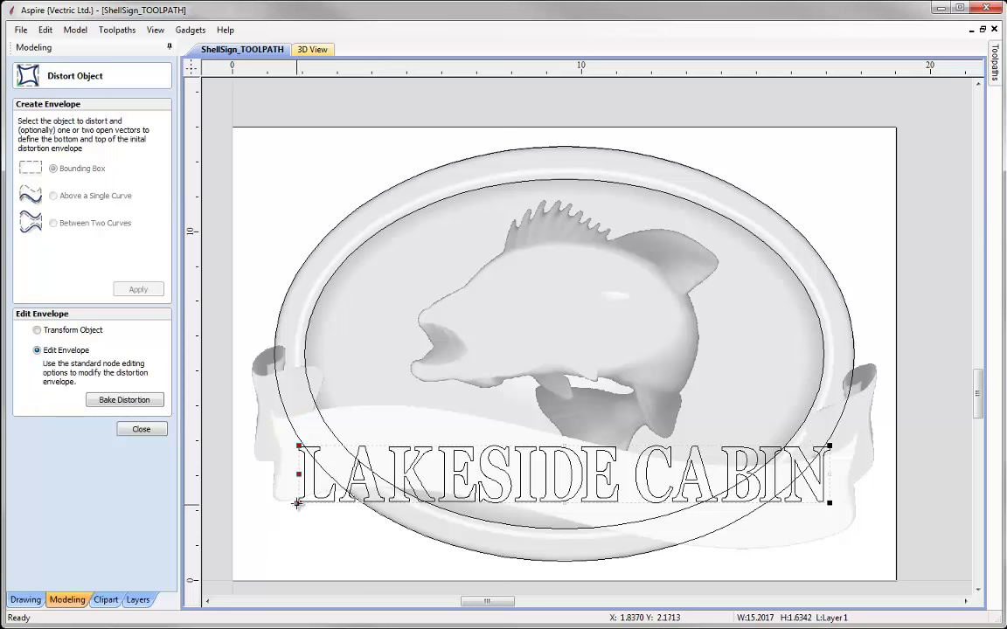
# Raise the text envelope's left end, lower its right end, and make its top and bottom edges Bezier curves
pyautogui.moveTo(298, 502); pyautogui.dragTo(298, 485)
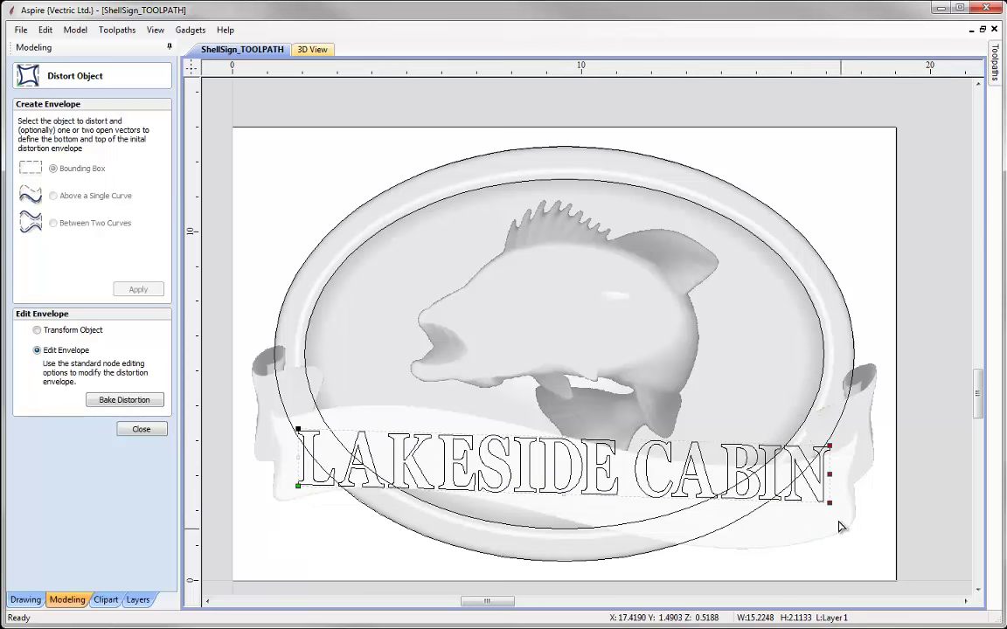
pyautogui.moveTo(830, 515); pyautogui.dragTo(830, 525)
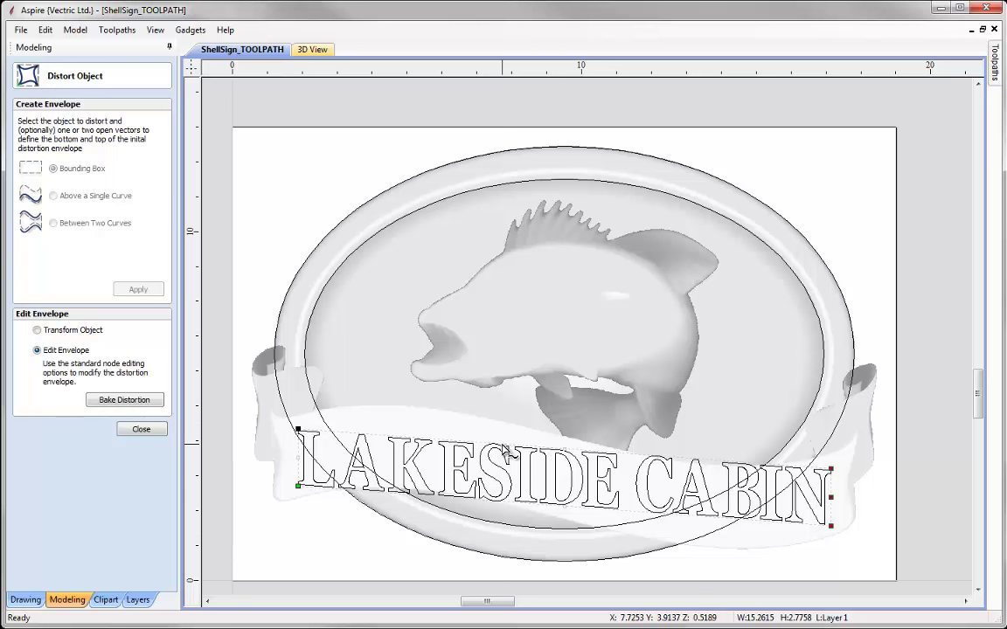
pyautogui.rightClick(504, 449)
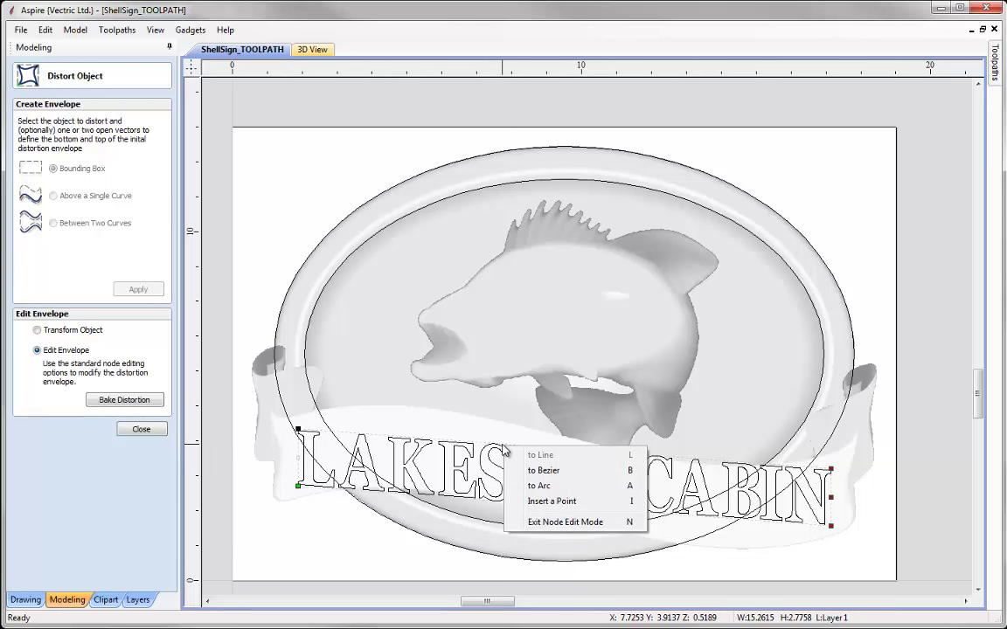
pyautogui.click(594, 476)
pyautogui.rightClick(574, 512)
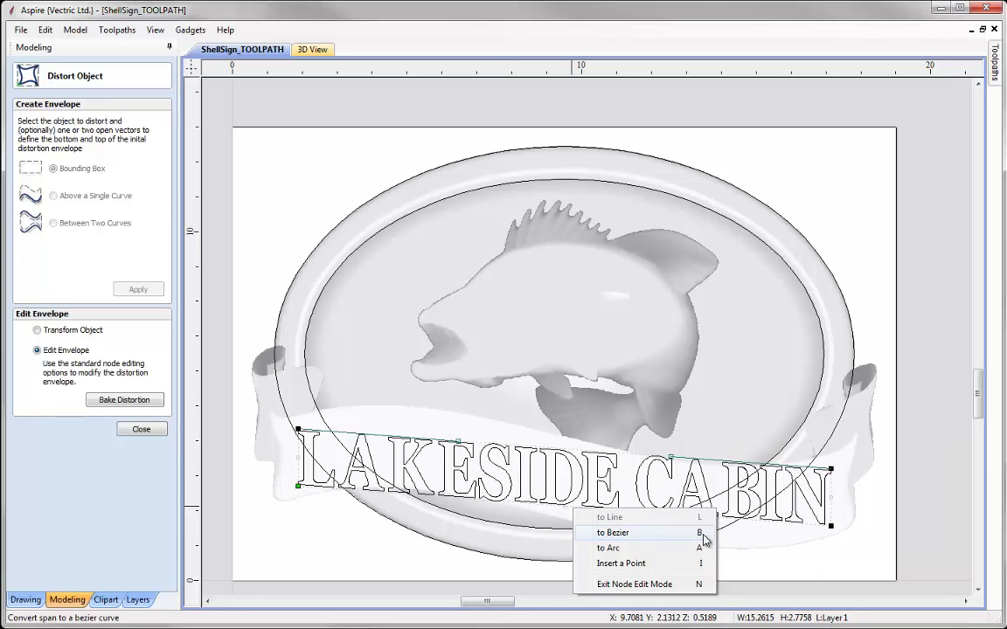
pyautogui.click(672, 534)
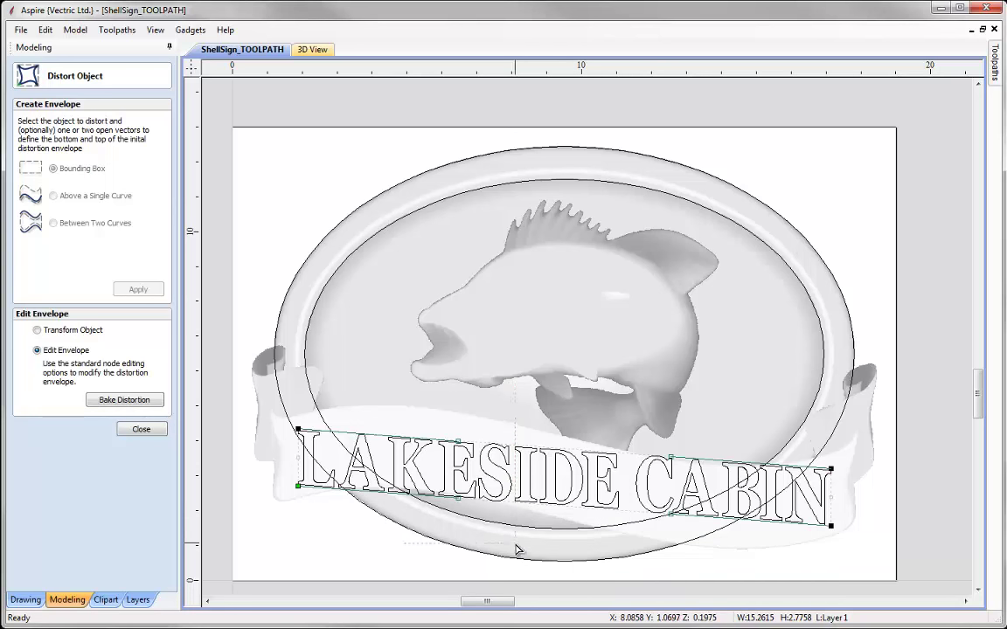
# Bend the envelope's curve handles so LAKESIDE CABIN arches along the wave, then bake the distortion
pyautogui.click(458, 499)
pyautogui.moveTo(459, 500); pyautogui.dragTo(438, 459)
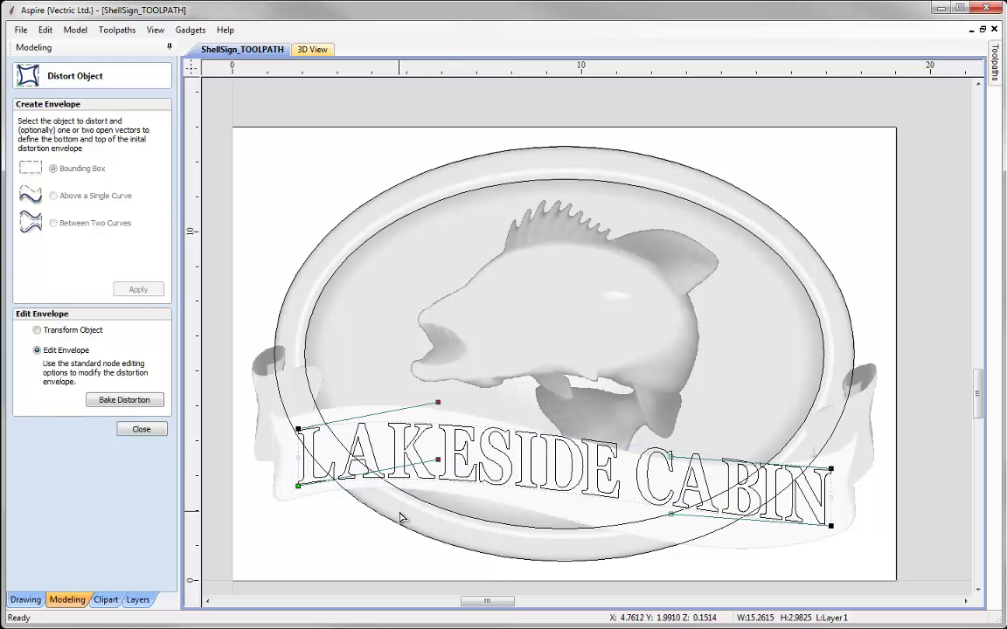
pyautogui.moveTo(670, 514); pyautogui.dragTo(675, 563)
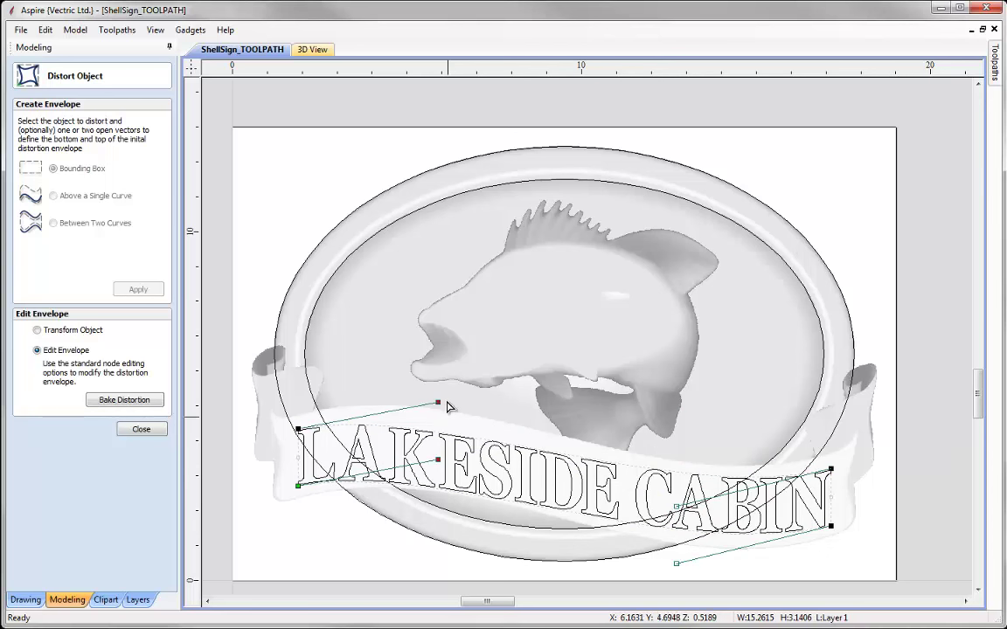
pyautogui.moveTo(437, 402); pyautogui.dragTo(438, 383)
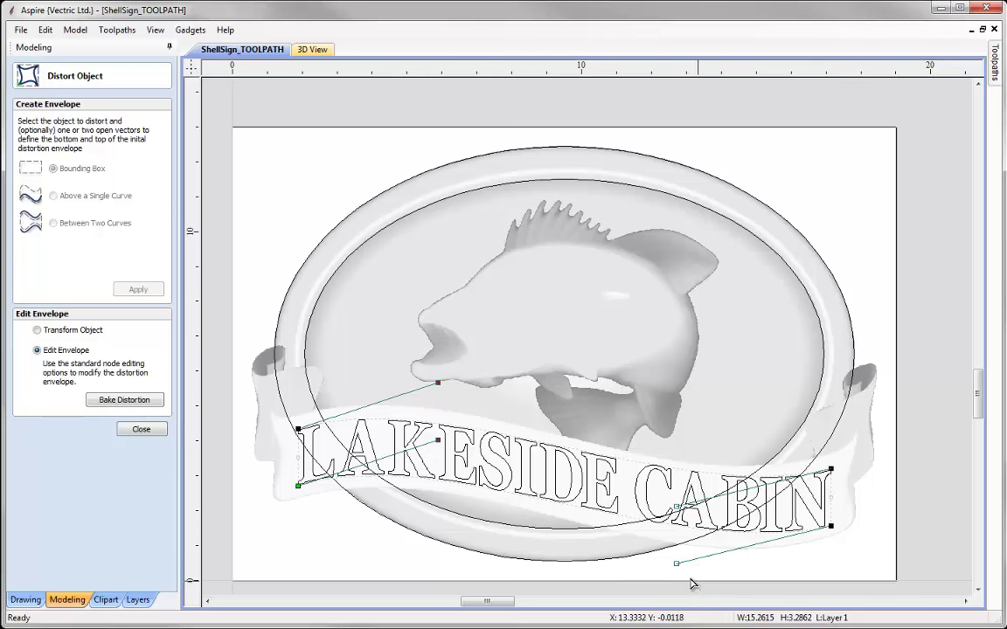
pyautogui.moveTo(677, 565); pyautogui.dragTo(675, 570)
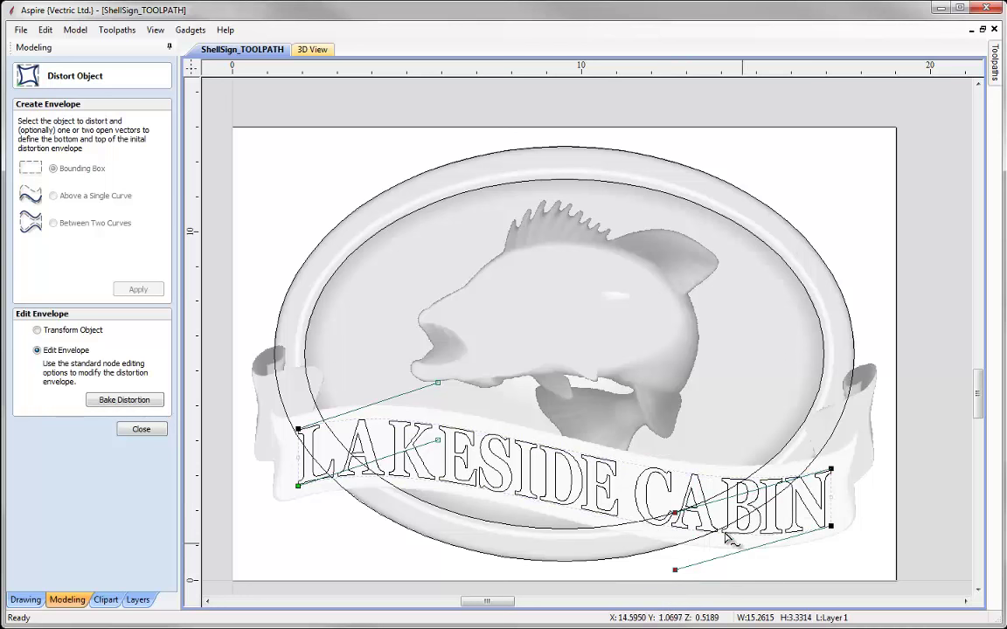
pyautogui.moveTo(674, 513); pyautogui.dragTo(674, 519)
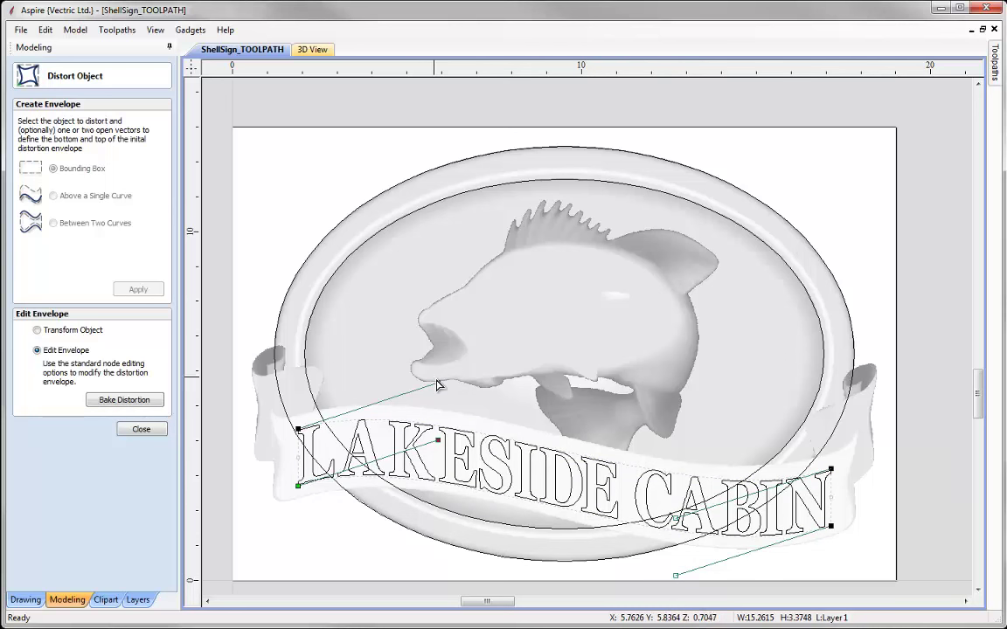
pyautogui.moveTo(436, 382); pyautogui.dragTo(436, 378)
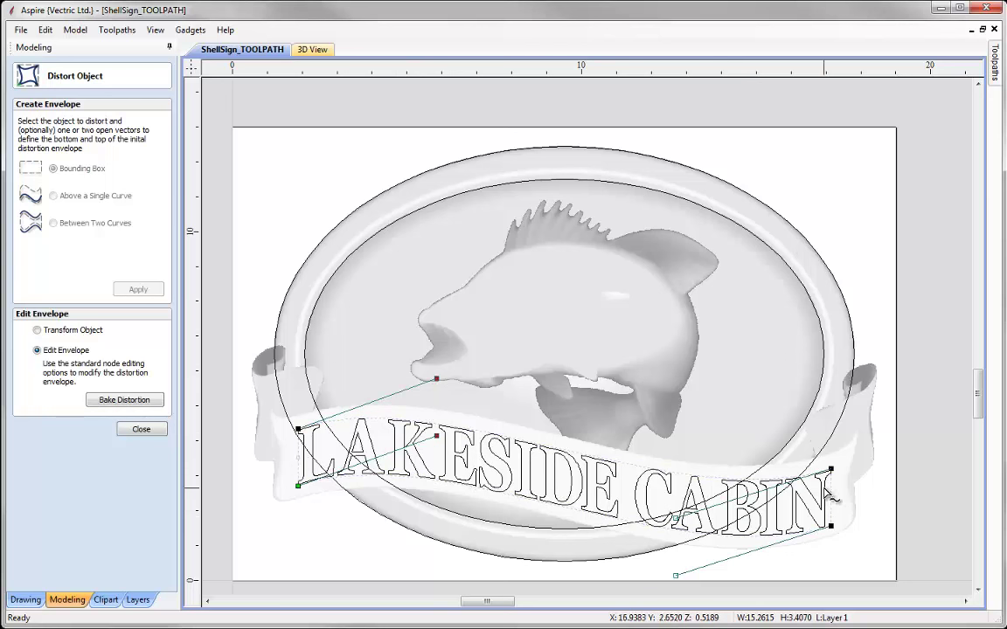
pyautogui.click(122, 400)
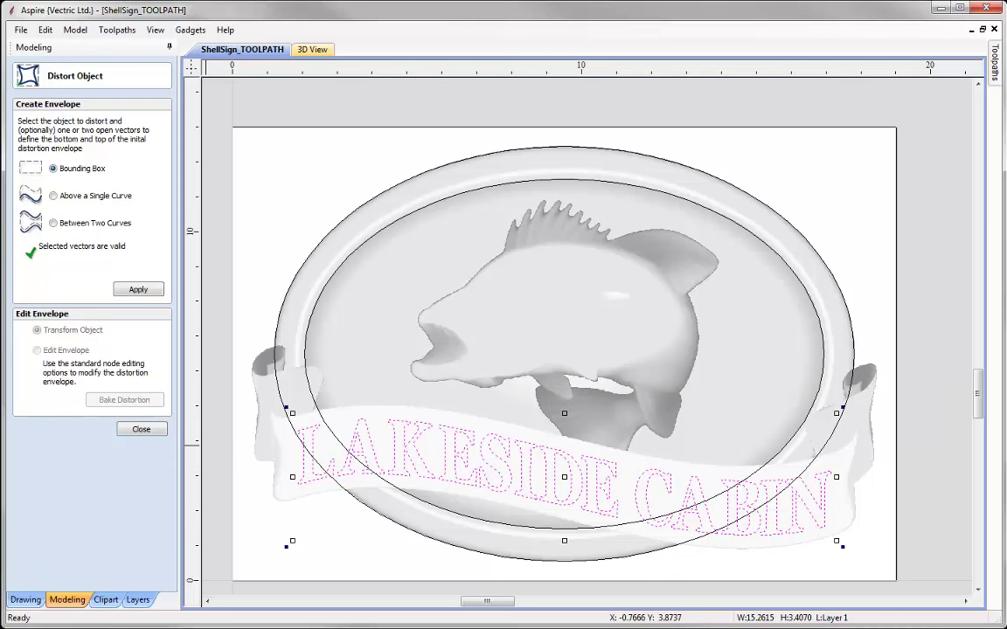
# Group the curved LAKESIDE CABIN letters, tile the 2D and 3D views, then maximize the 3D view
pyautogui.click(141, 430)
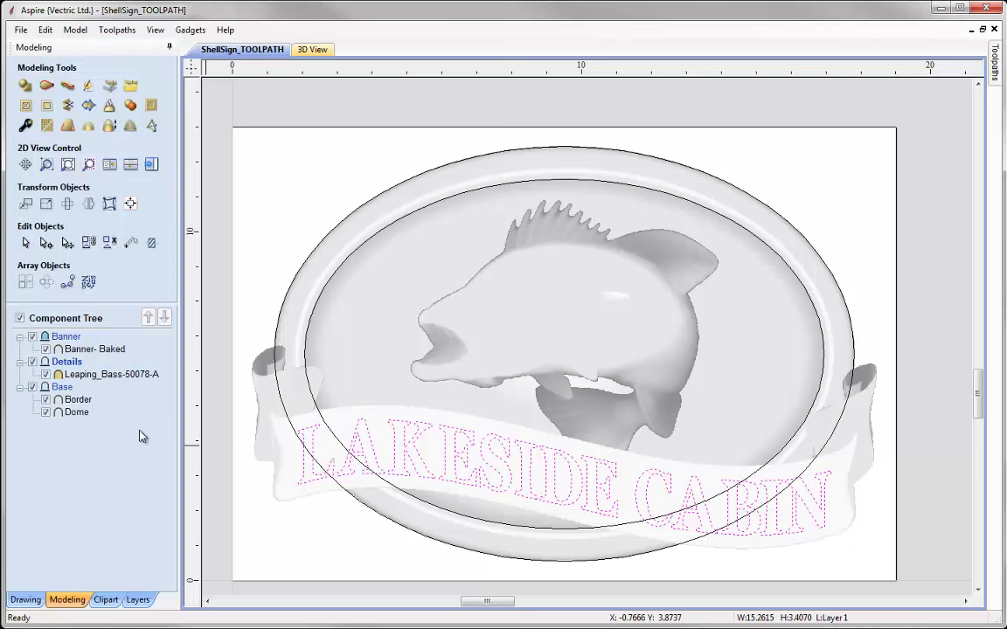
pyautogui.click(88, 243)
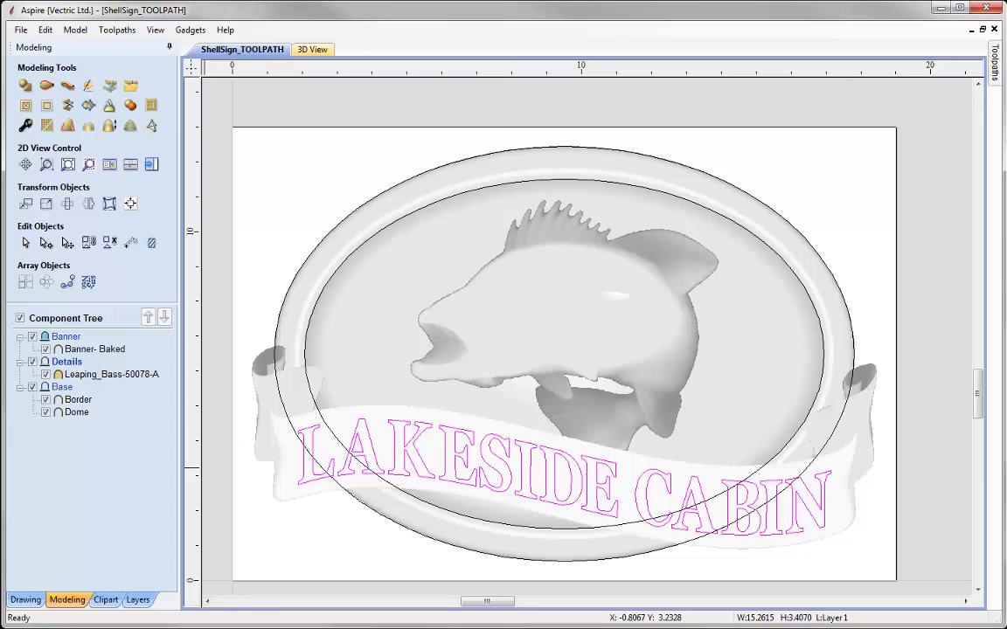
pyautogui.click(115, 164)
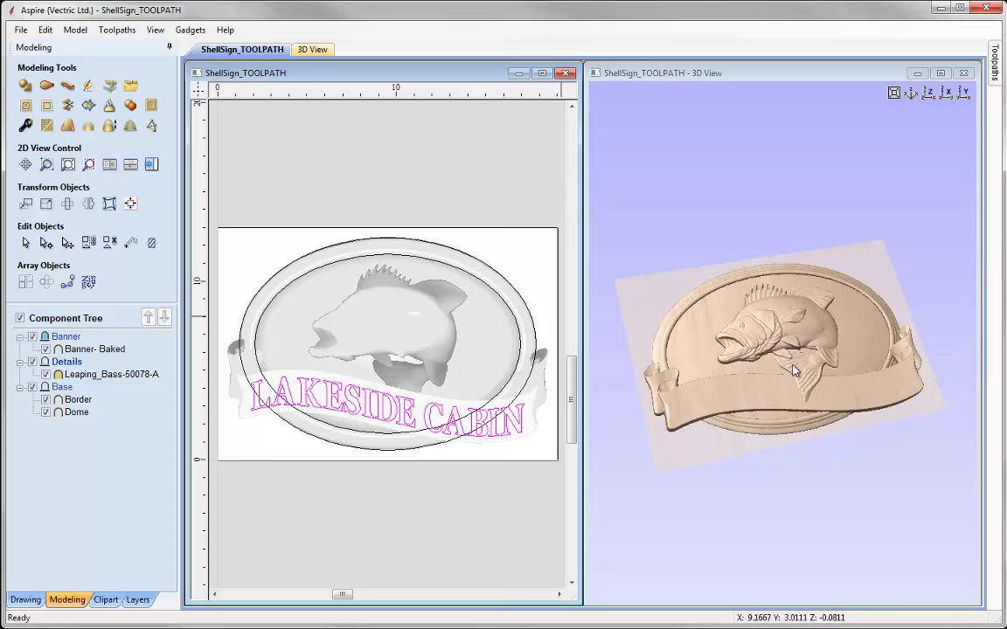
pyautogui.moveTo(797, 374)
pyautogui.mouseDown()
pyautogui.moveTo(832, 390)
pyautogui.moveTo(809, 379)
pyautogui.mouseUp()
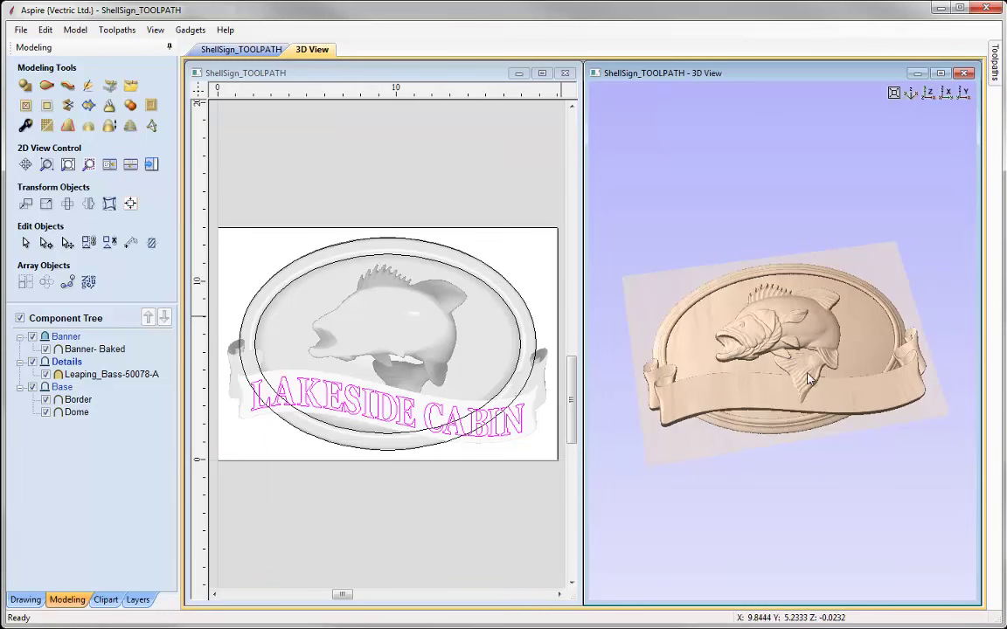
pyautogui.click(940, 72)
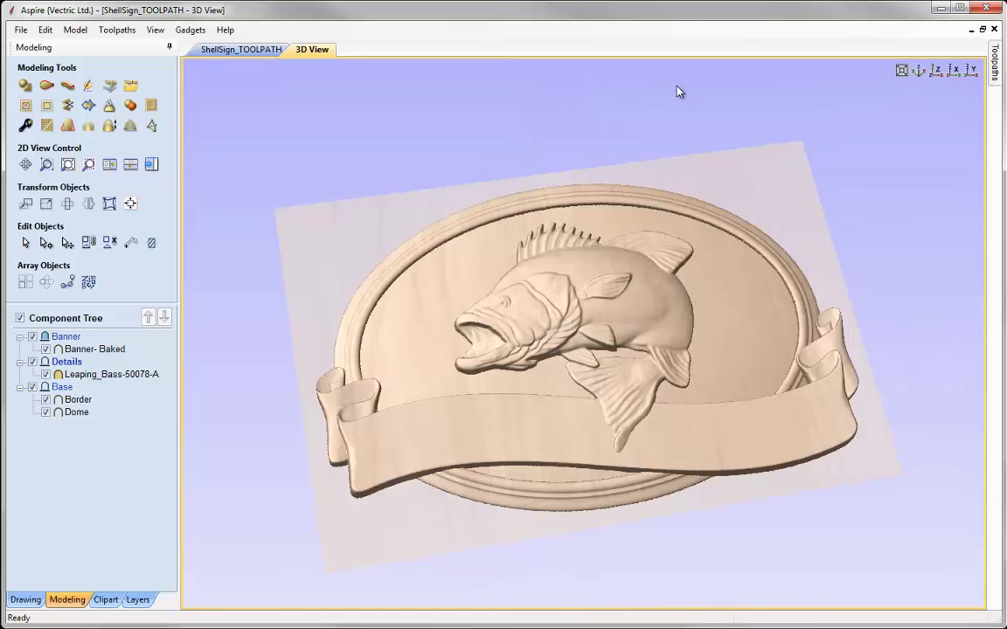
# Open the banner's component properties and set its Shape Height to 0.6
pyautogui.click(470, 428)
pyautogui.click(470, 428)
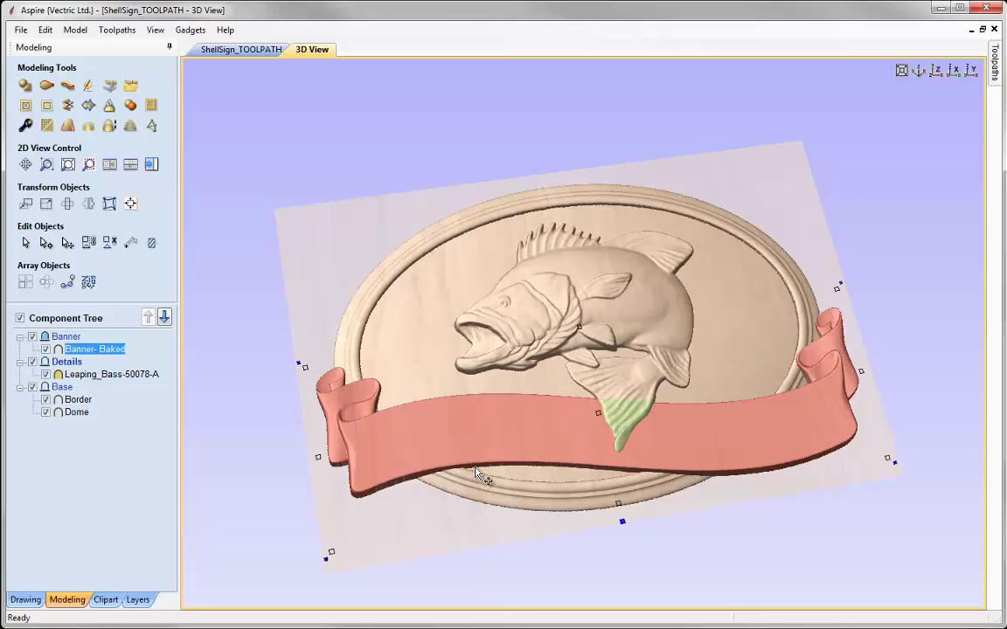
pyautogui.doubleClick(626, 525)
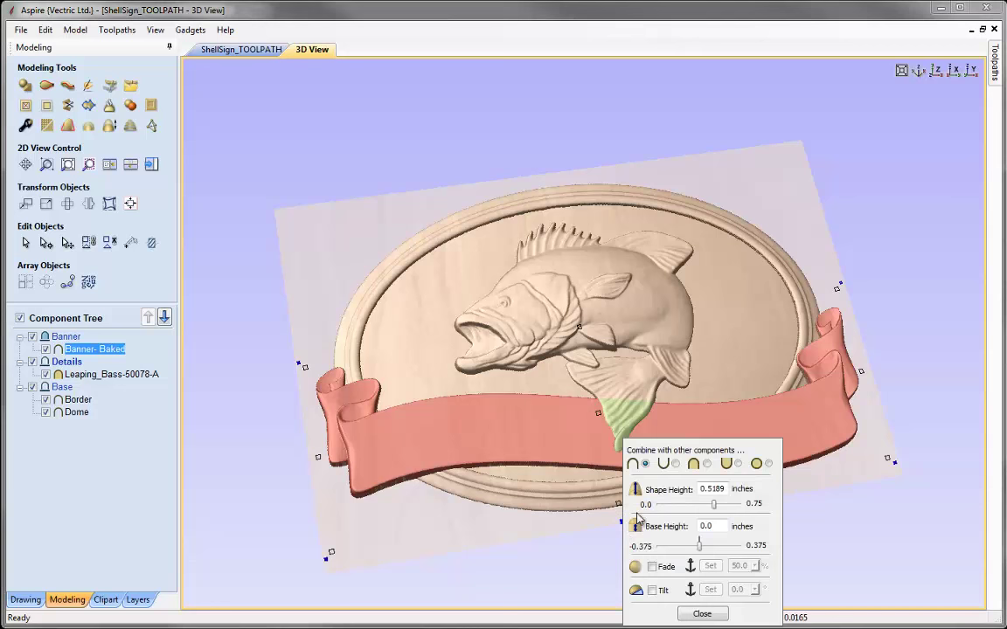
pyautogui.moveTo(642, 445); pyautogui.dragTo(251, 78)
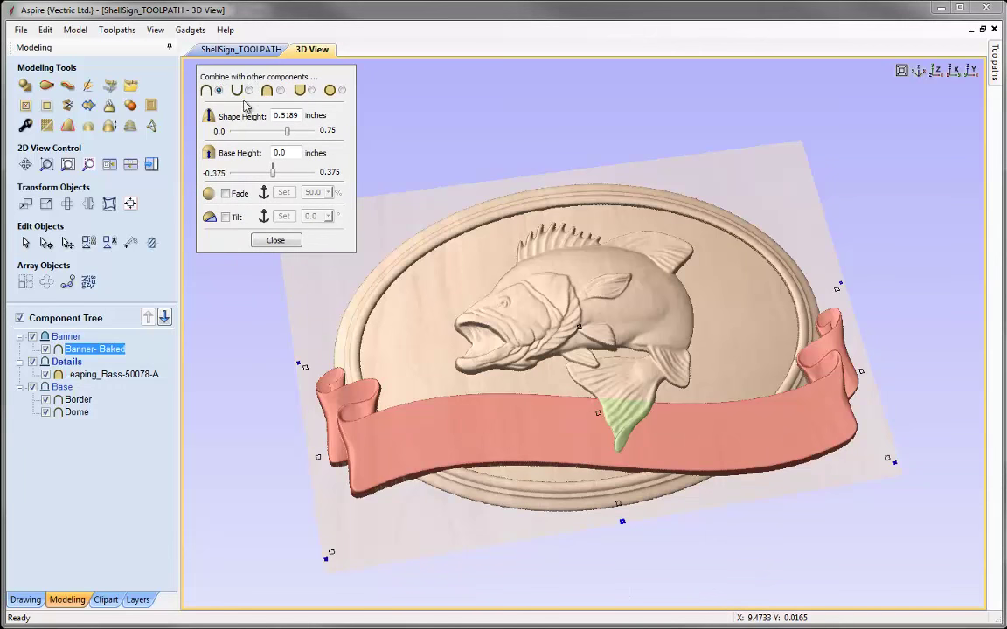
pyautogui.moveTo(281, 116); pyautogui.dragTo(316, 117)
pyautogui.write('6')
pyautogui.press('Return')
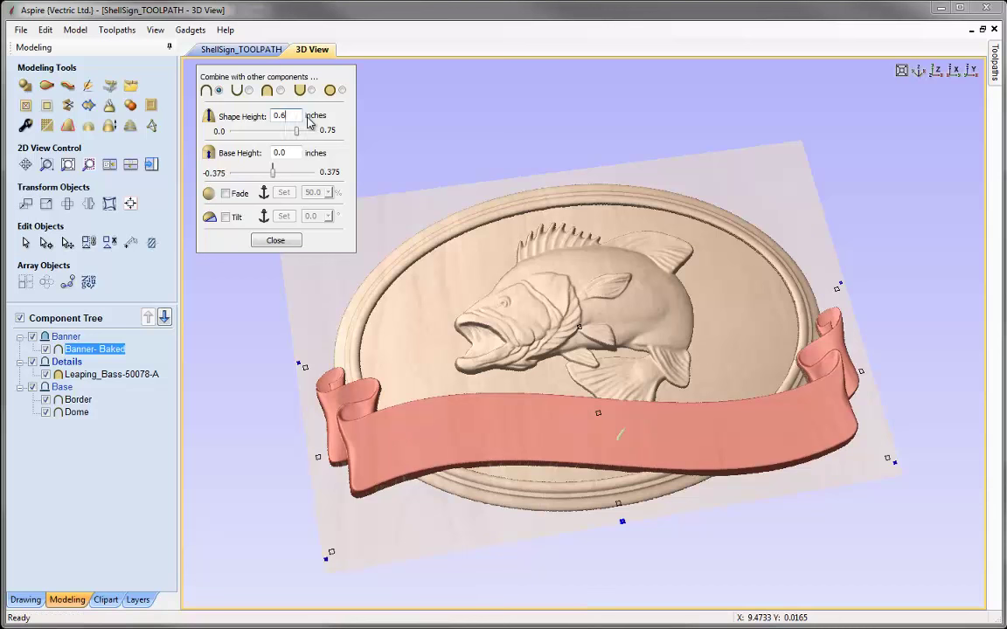
# Set the banner's Base Height to 0.01 and close the component properties
pyautogui.moveTo(564, 343); pyautogui.dragTo(612, 418)
pyautogui.moveTo(529, 341); pyautogui.dragTo(551, 339)
pyautogui.click(286, 155)
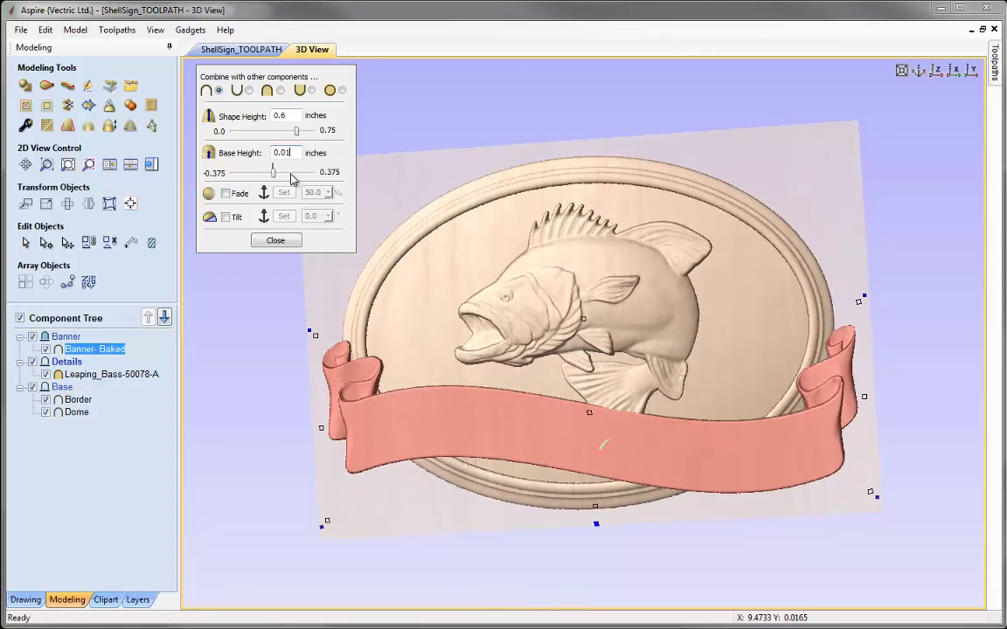
pyautogui.moveTo(515, 454); pyautogui.dragTo(664, 472)
pyautogui.moveTo(590, 537); pyautogui.dragTo(525, 406)
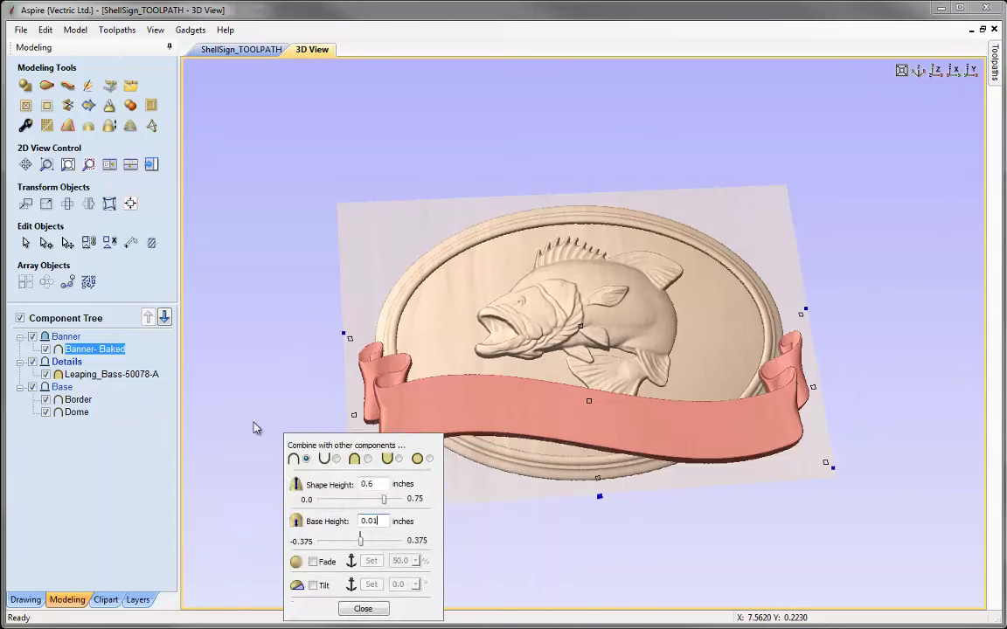
pyautogui.moveTo(723, 247); pyautogui.dragTo(804, 275)
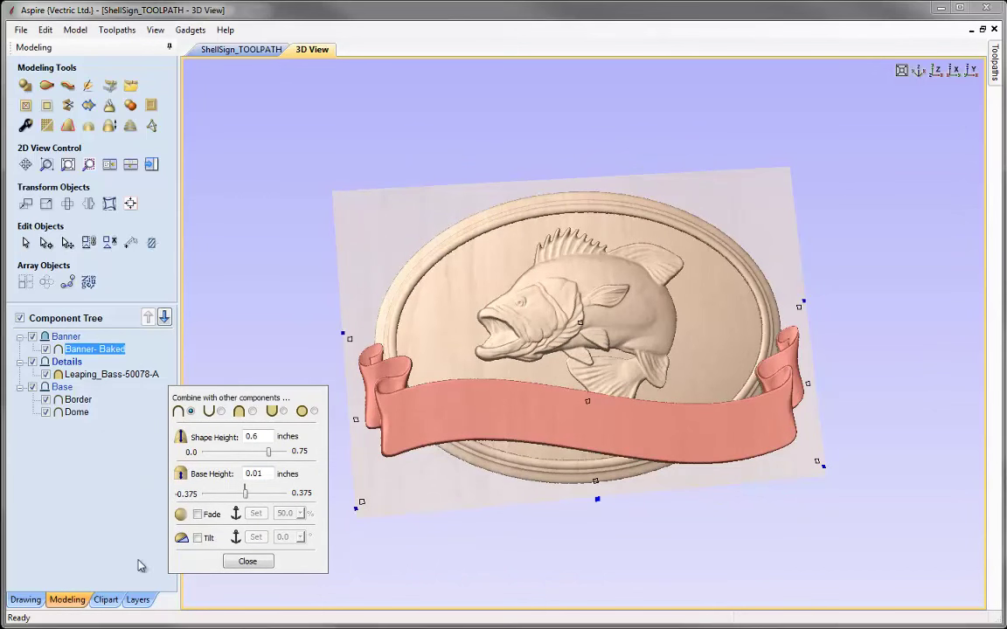
pyautogui.click(247, 561)
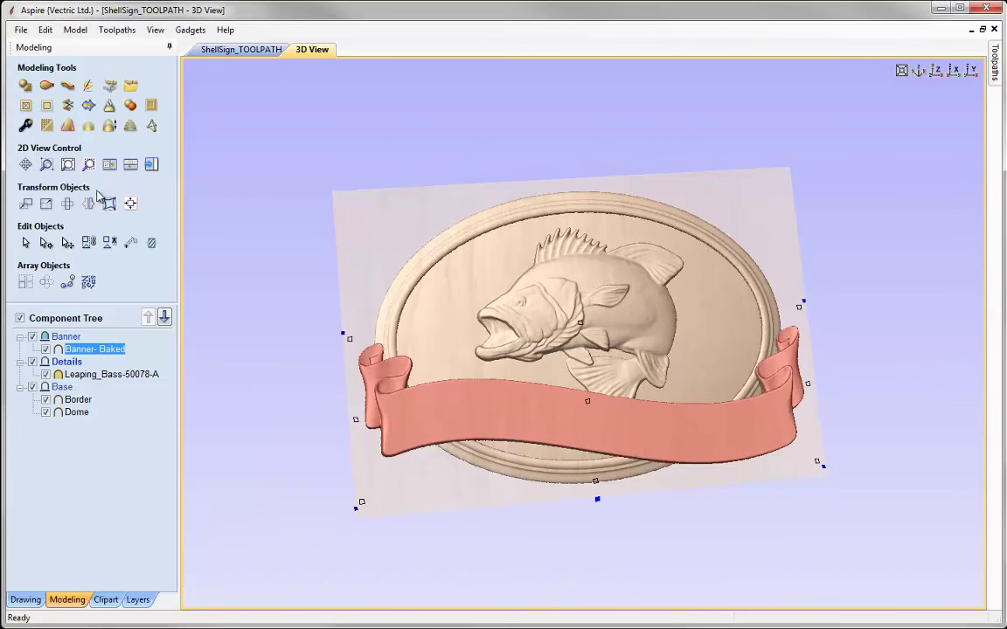
# Tile the 2D drawing and 3D view windows side by side with Tile Views
pyautogui.click(89, 165)
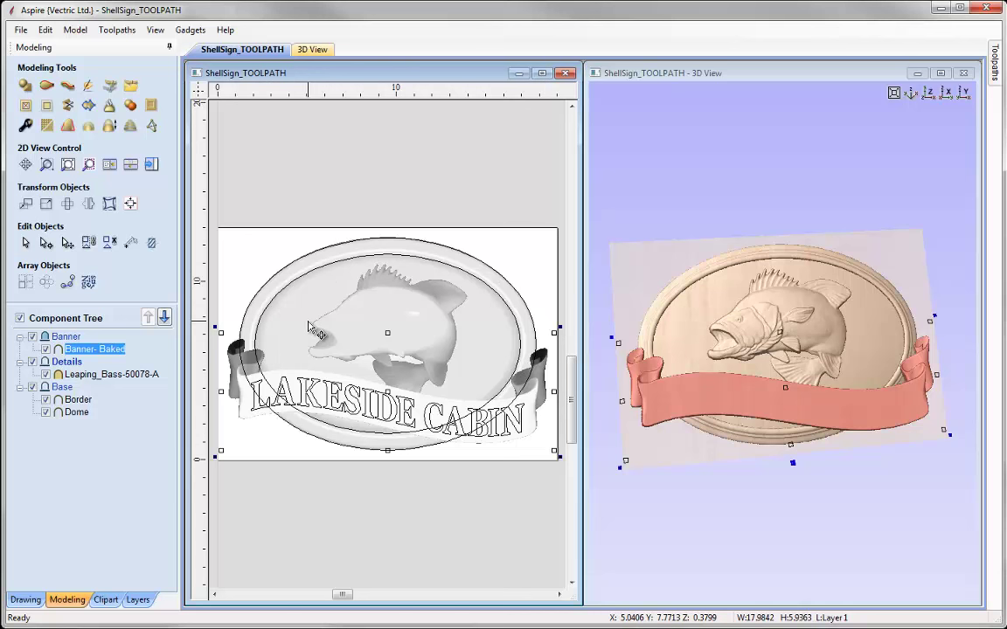
pyautogui.moveTo(70, 368)
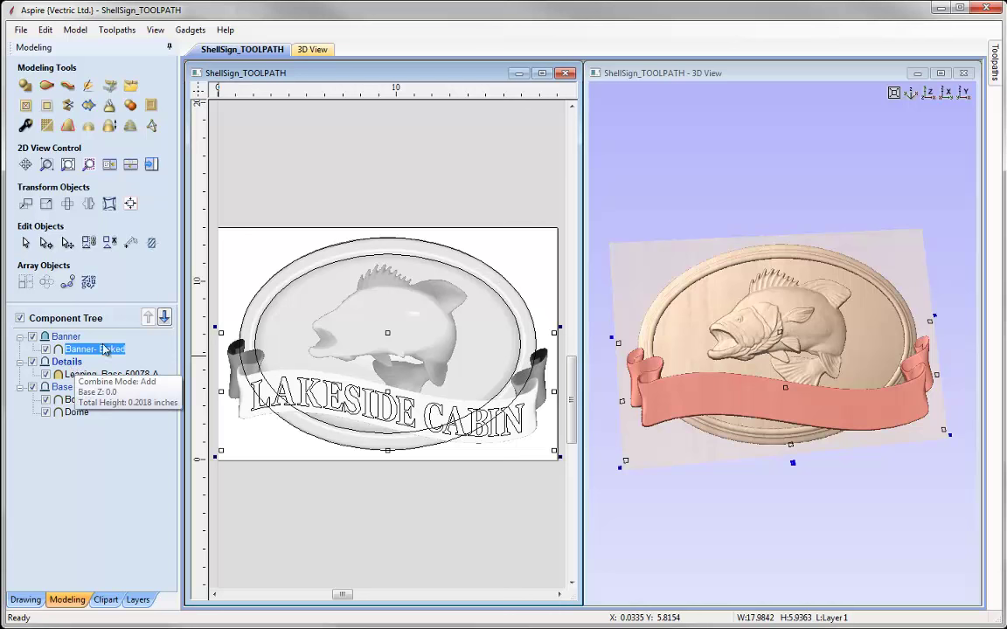
# Create a new component from the Stones.JPG pebble bitmap and select it
pyautogui.click(110, 87)
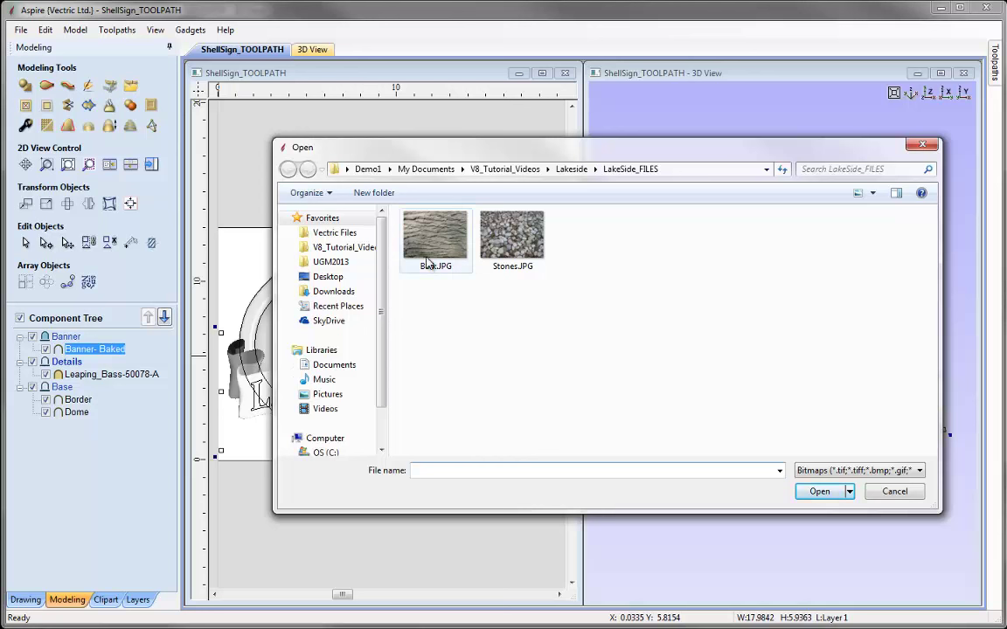
pyautogui.click(511, 244)
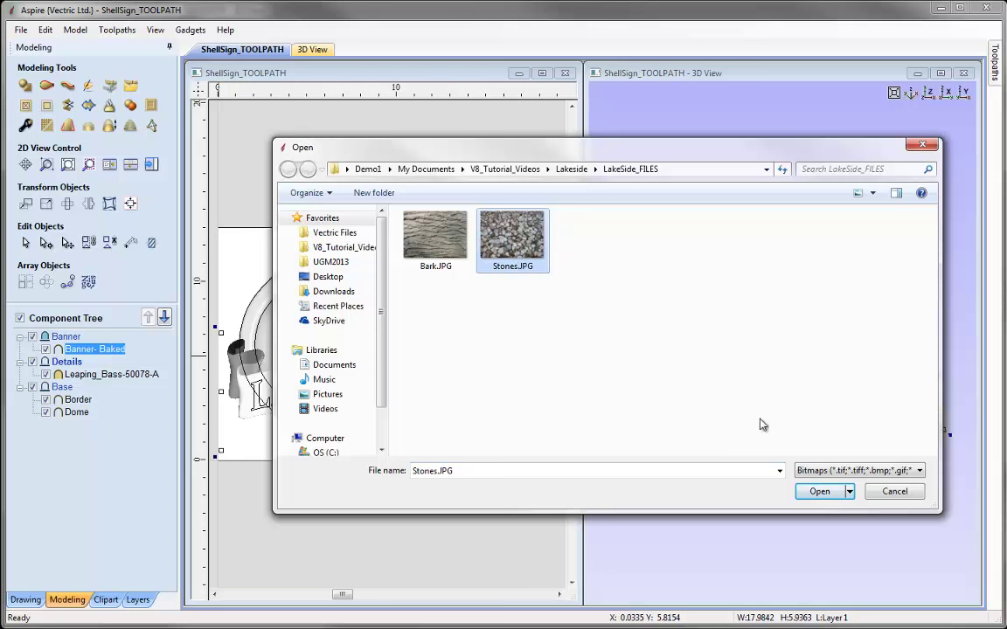
pyautogui.click(819, 492)
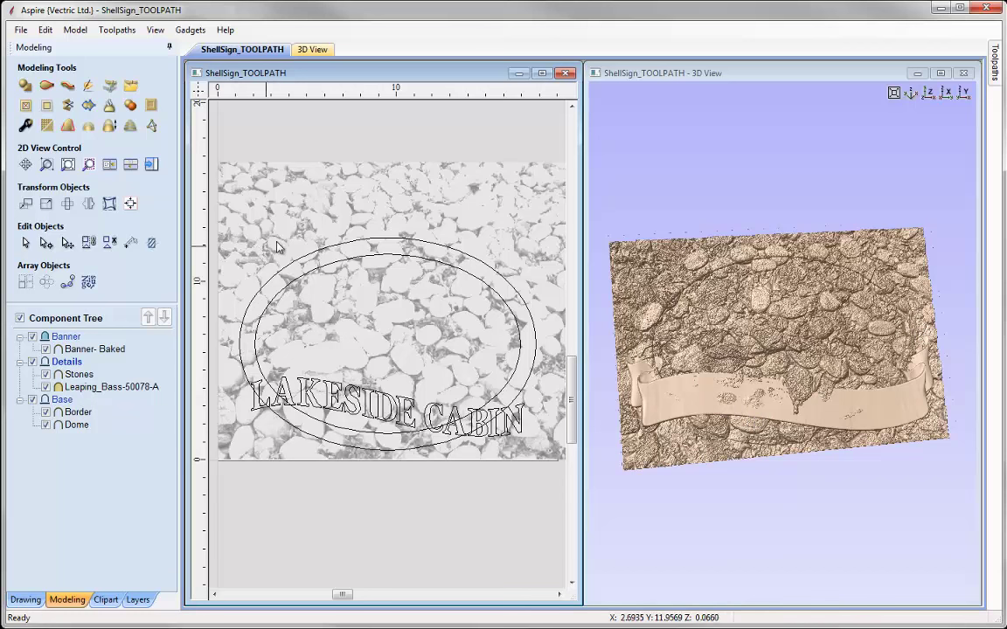
pyautogui.click(221, 297)
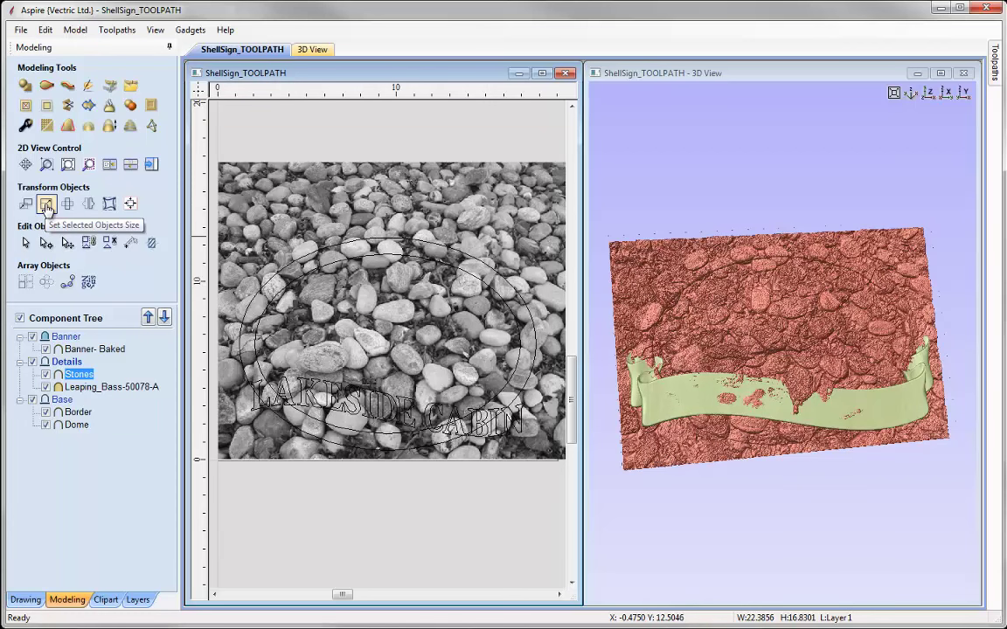
# Resize the Stones texture to 17 inches wide with Link XY kept on
pyautogui.click(46, 205)
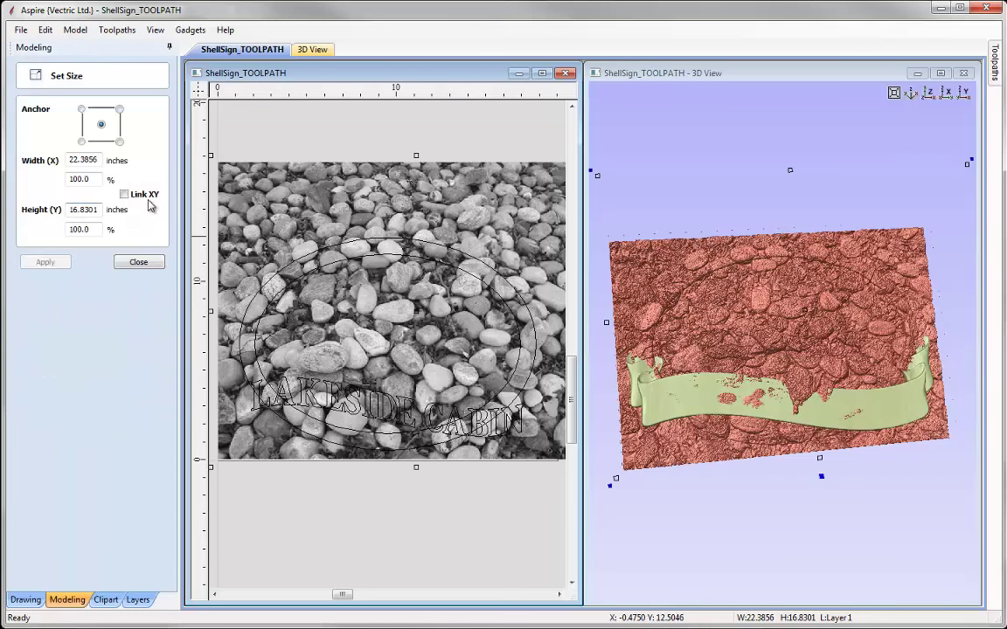
pyautogui.click(125, 195)
pyautogui.moveTo(97, 162); pyautogui.dragTo(24, 164)
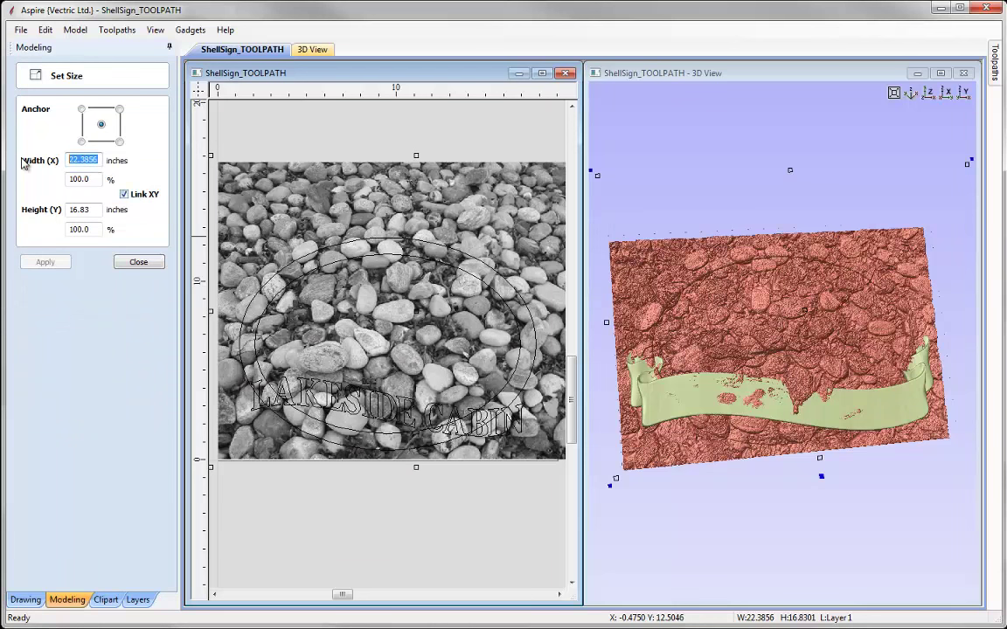
pyautogui.write('17')
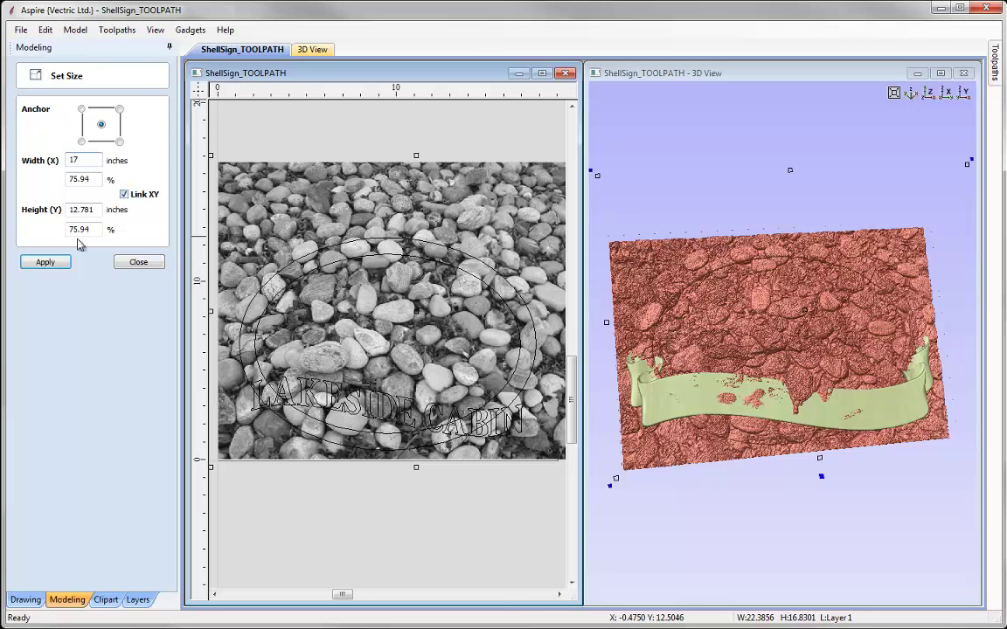
pyautogui.click(46, 262)
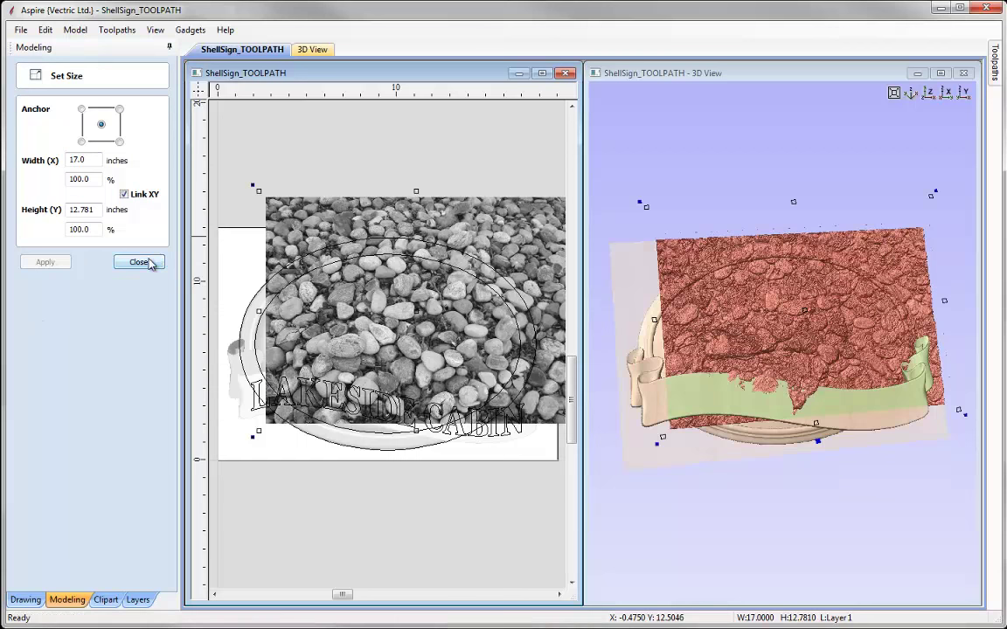
pyautogui.click(139, 263)
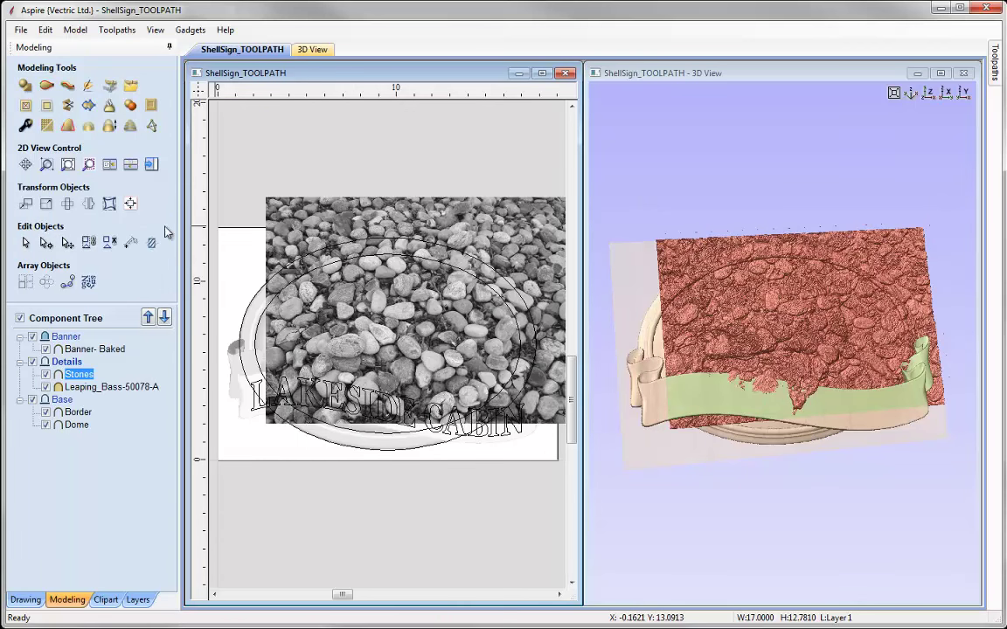
# Centre the Stones texture on the material with Align to Material Center
pyautogui.click(130, 205)
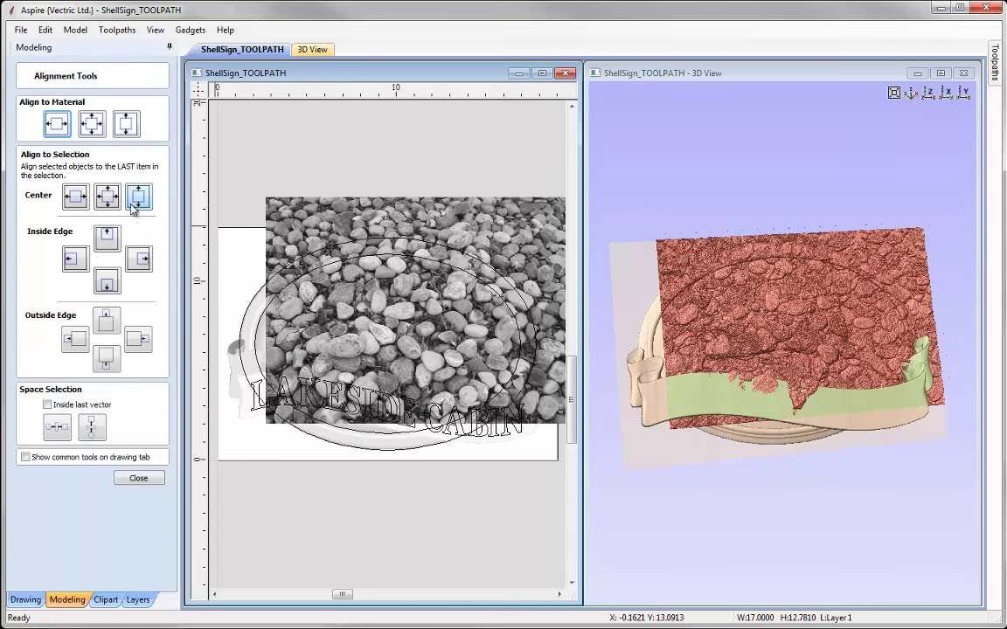
pyautogui.click(94, 125)
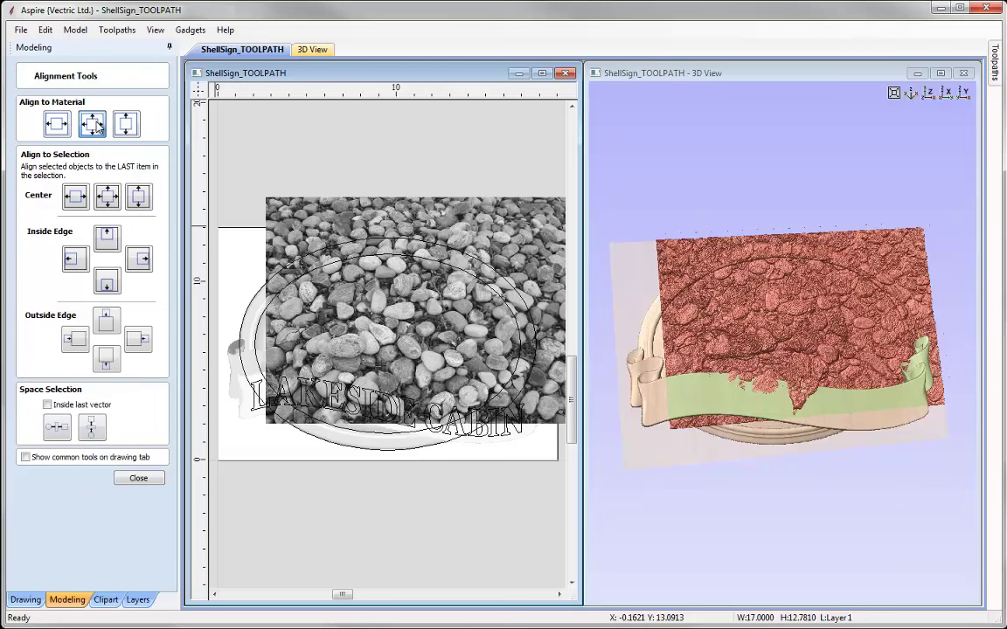
pyautogui.click(139, 478)
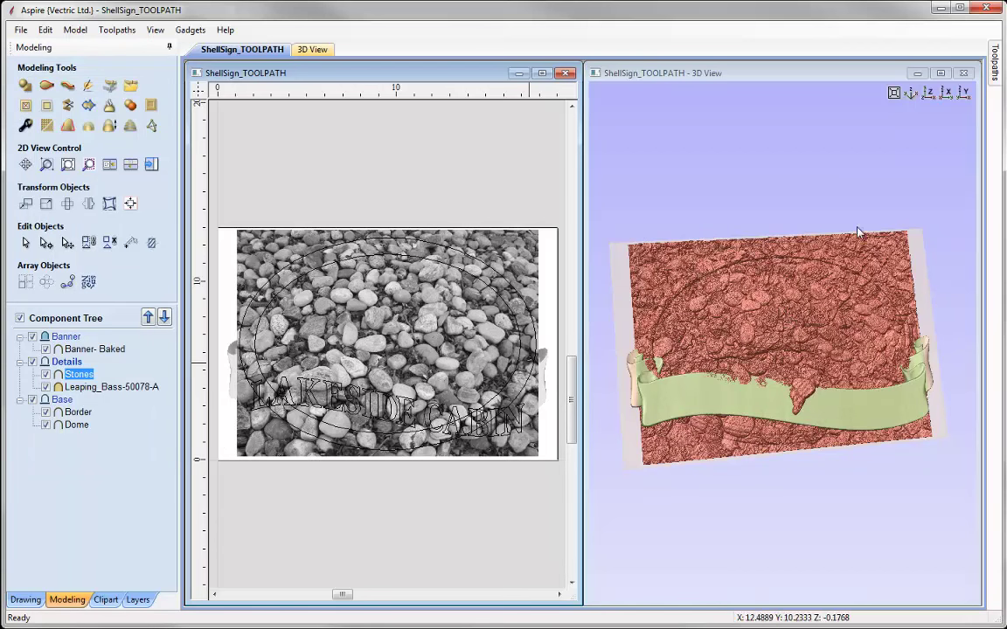
# Switch the 3D view to isometric and hide the Banner, Base and Leaping_Bass components
pyautogui.click(911, 94)
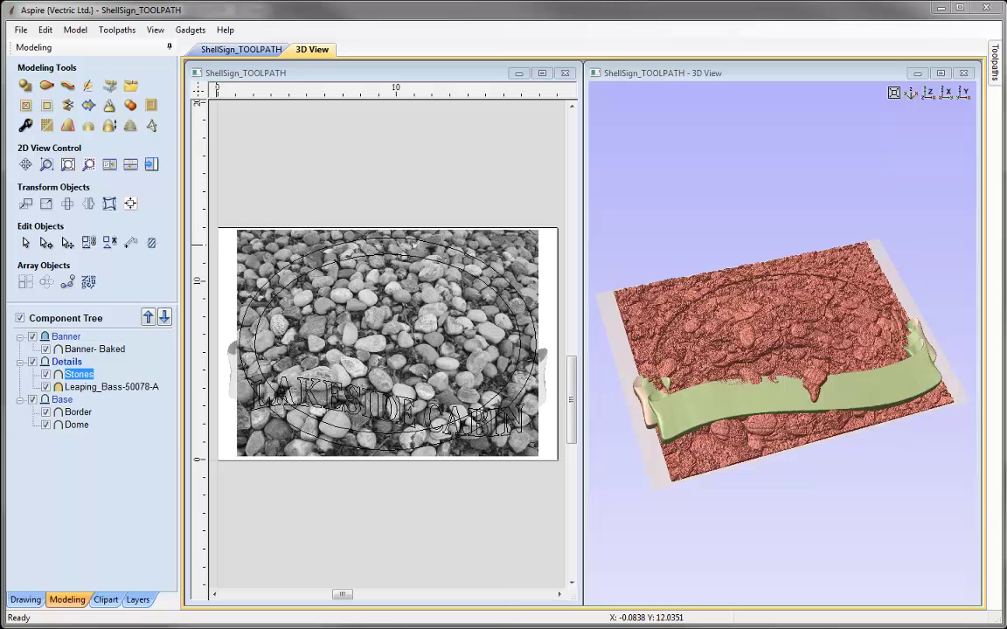
pyautogui.click(32, 337)
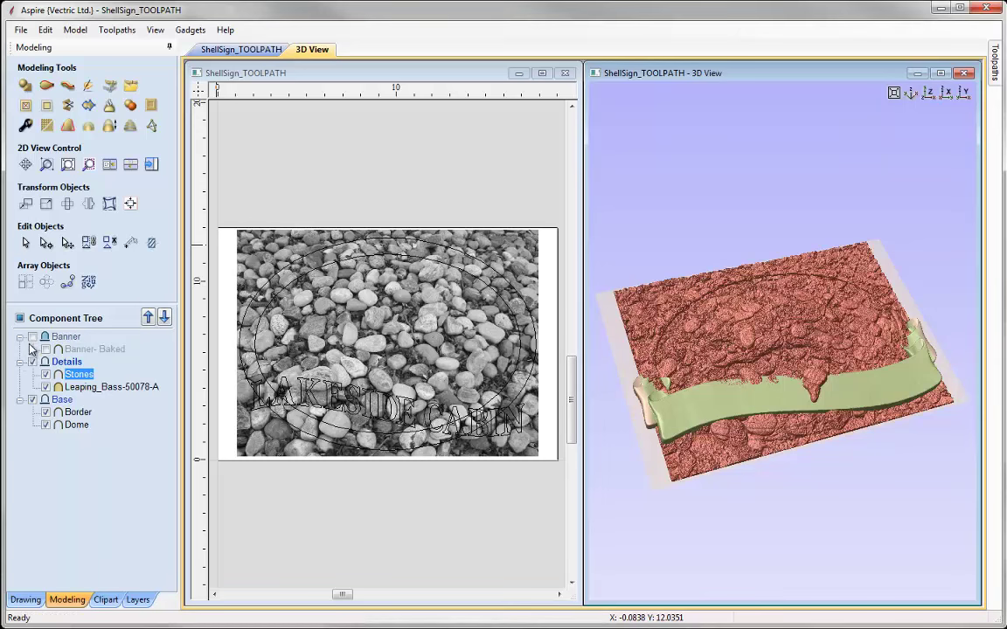
pyautogui.click(33, 400)
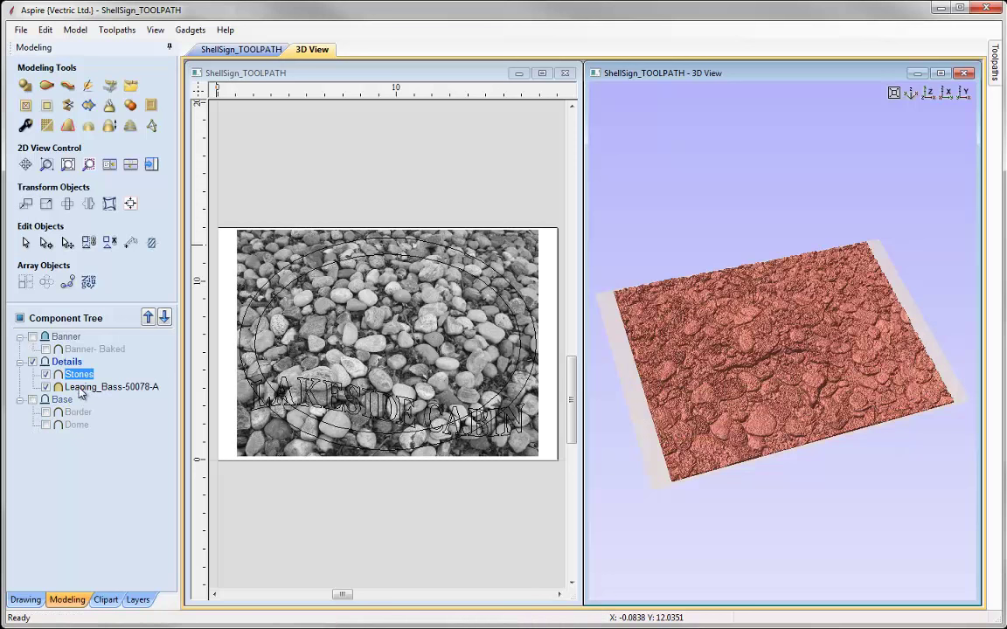
pyautogui.click(46, 386)
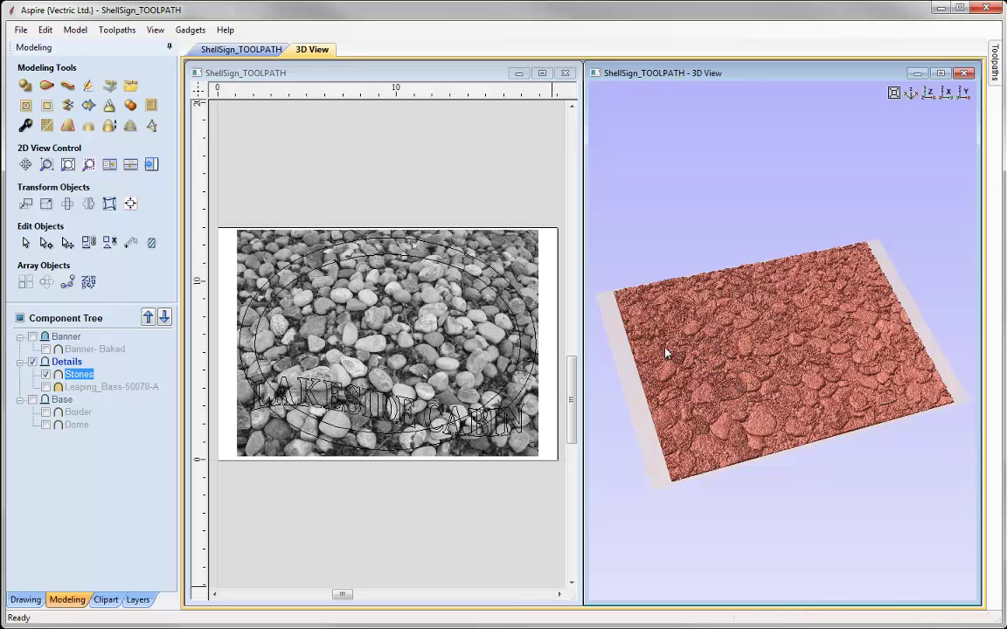
# Smooth the Stones relief, raising the smoothing amount, and apply it
pyautogui.click(47, 126)
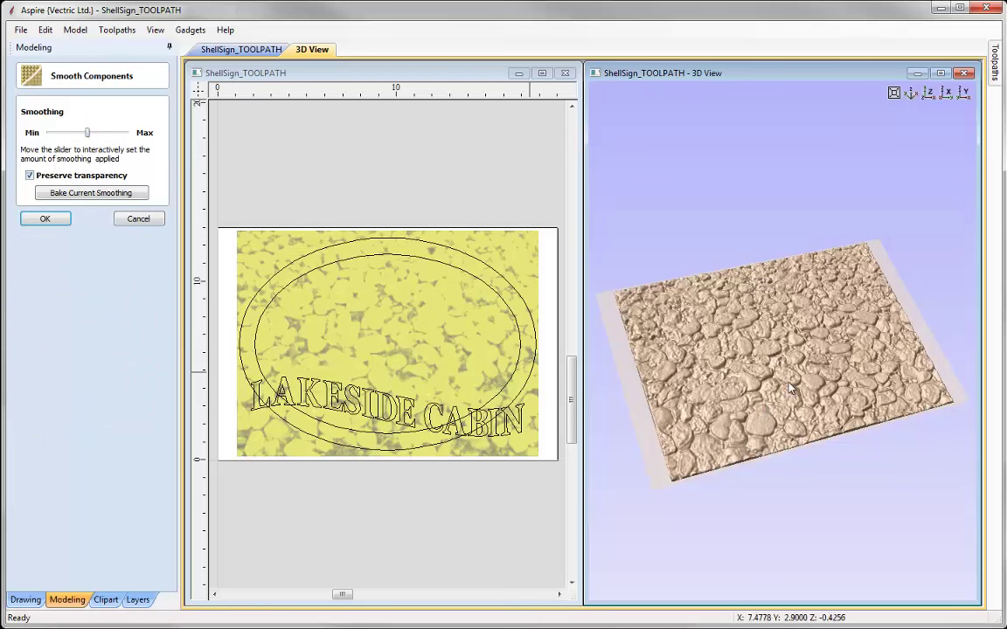
pyautogui.moveTo(88, 133); pyautogui.dragTo(97, 134)
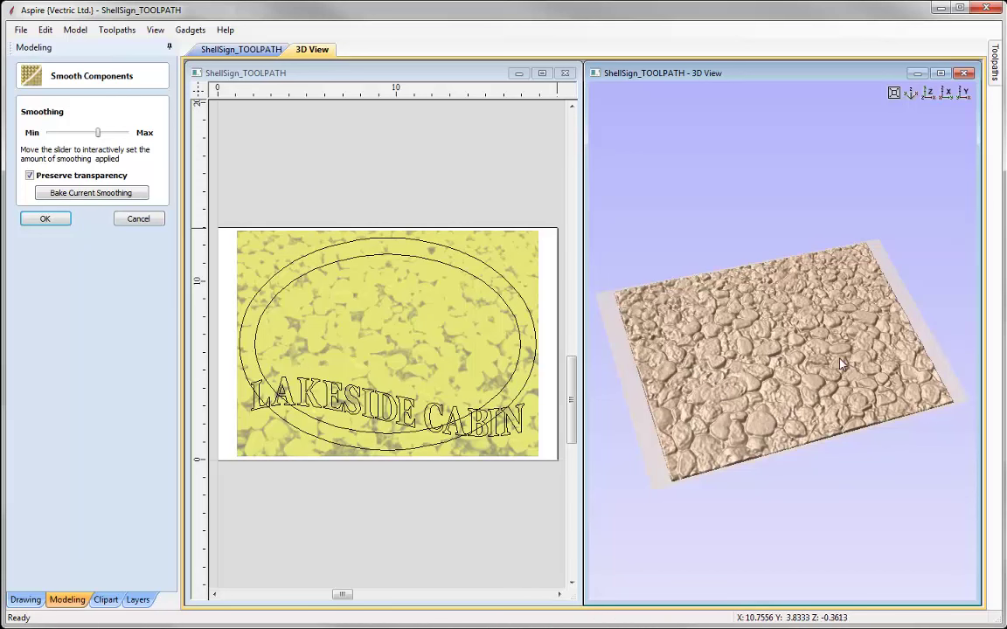
pyautogui.click(46, 219)
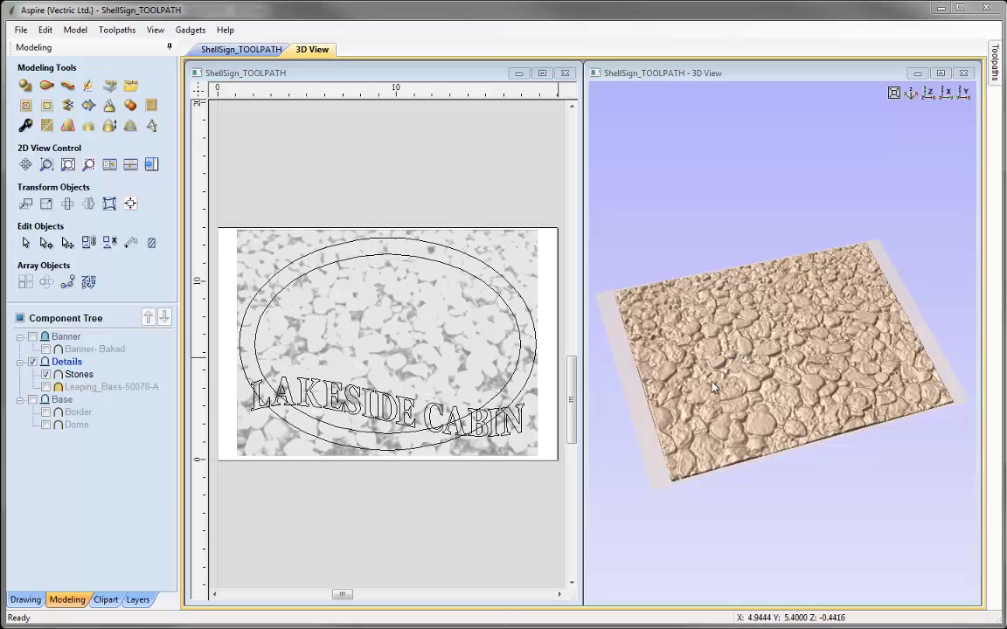
# Give the Stones component a 0.1-inch Shape Height and close its properties
pyautogui.click(77, 375)
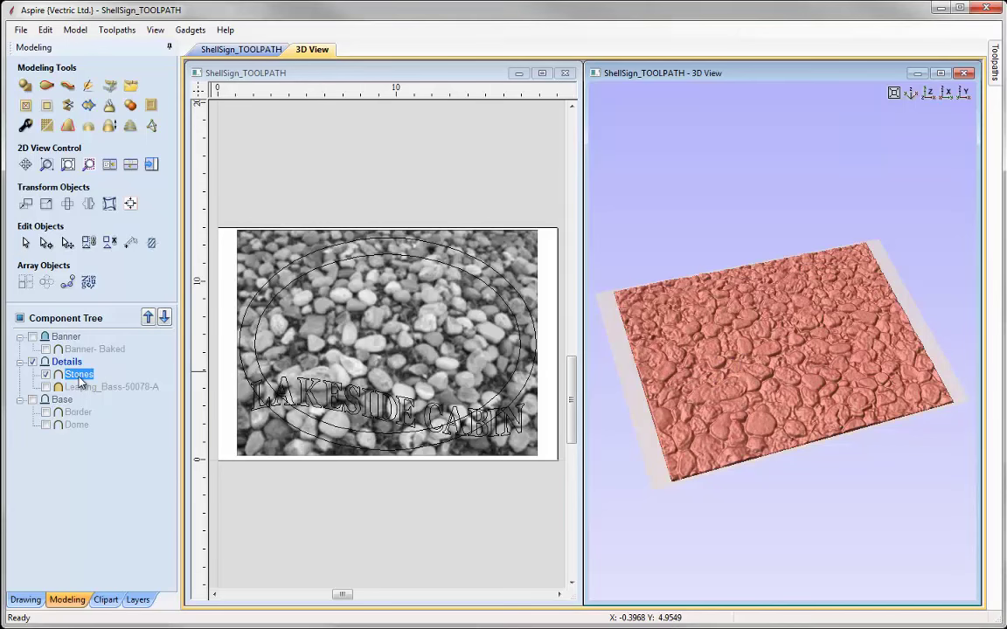
pyautogui.click(25, 126)
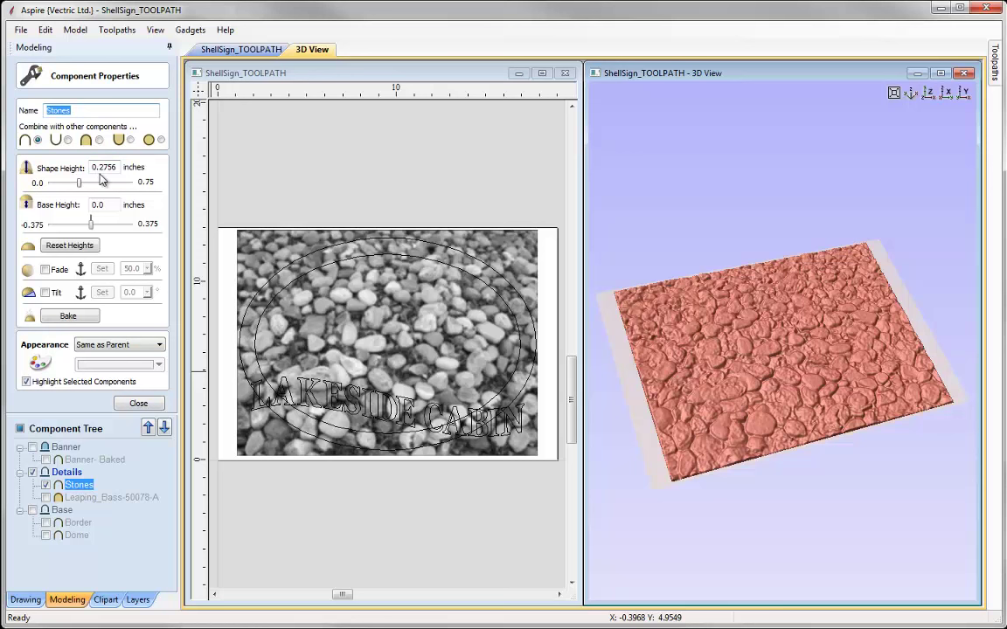
pyautogui.moveTo(100, 172); pyautogui.dragTo(137, 175)
pyautogui.write('1')
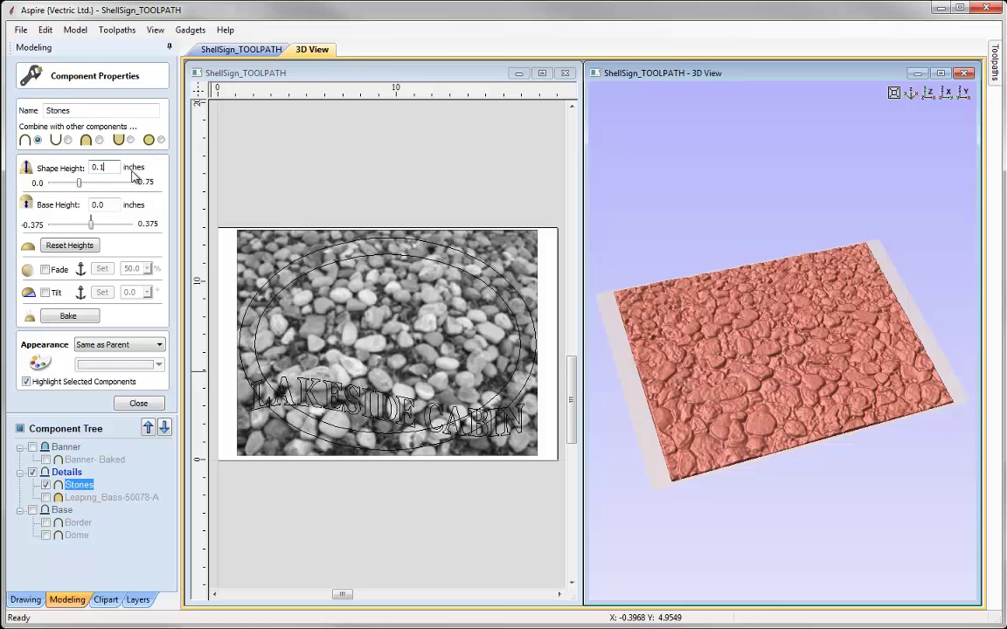
pyautogui.press('Return')
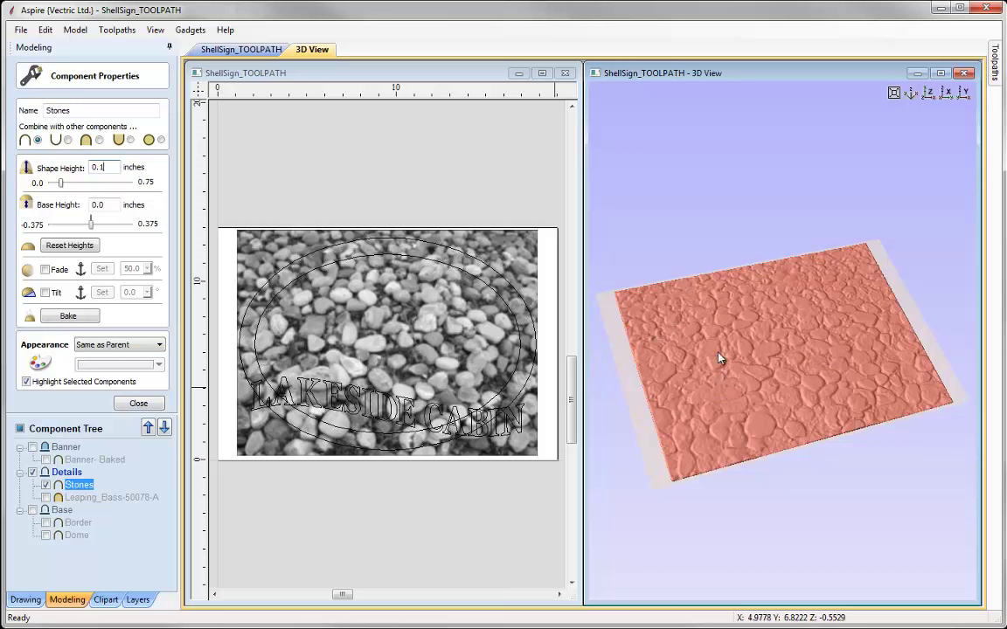
pyautogui.click(142, 403)
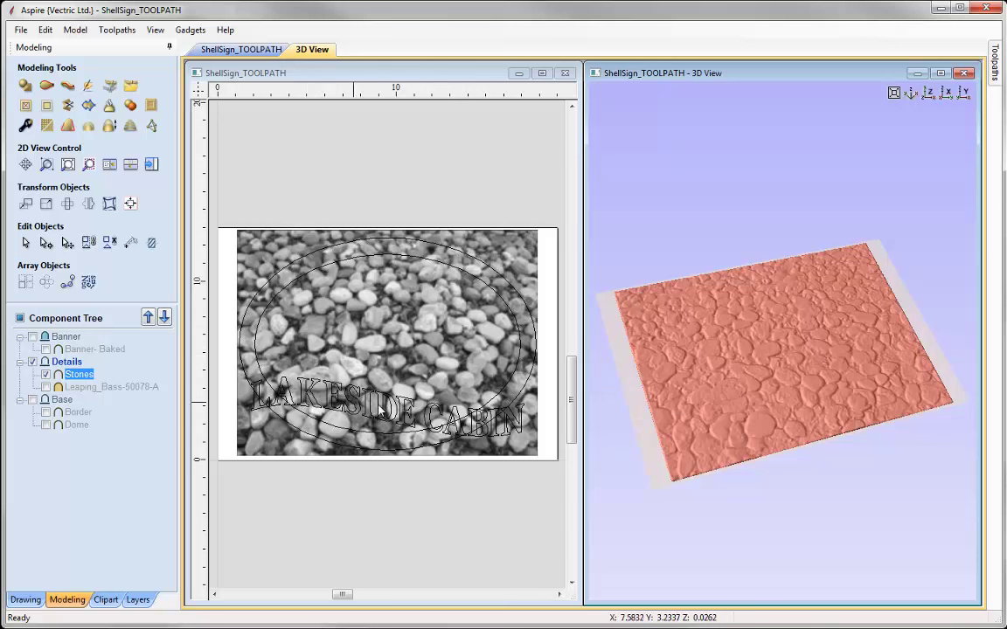
# Clear the Stones relief outside the inner oval and text vectors, then show Leaping_Bass again
pyautogui.click(271, 300)
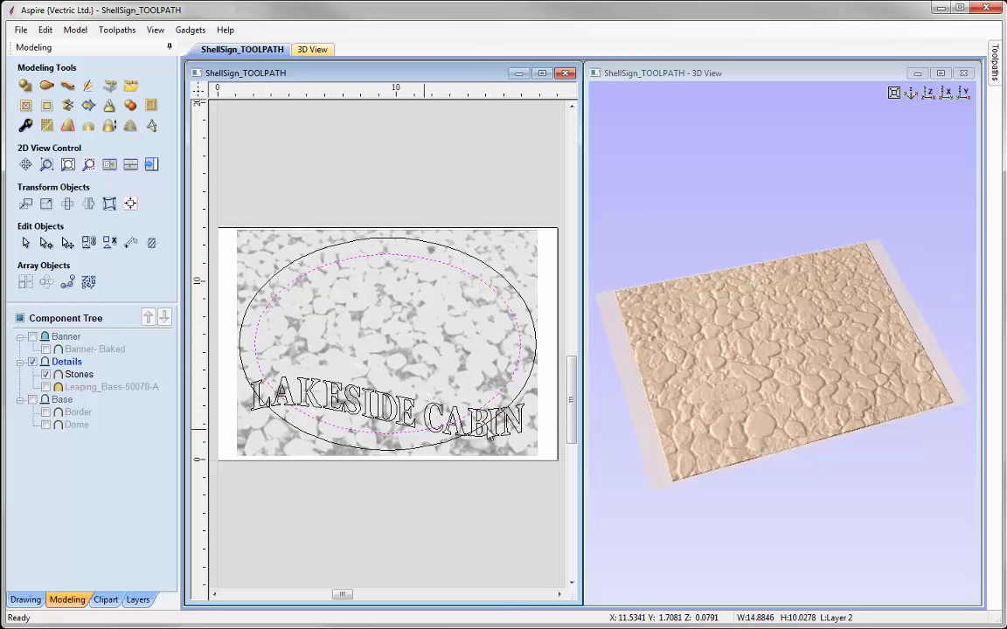
pyautogui.click(372, 327)
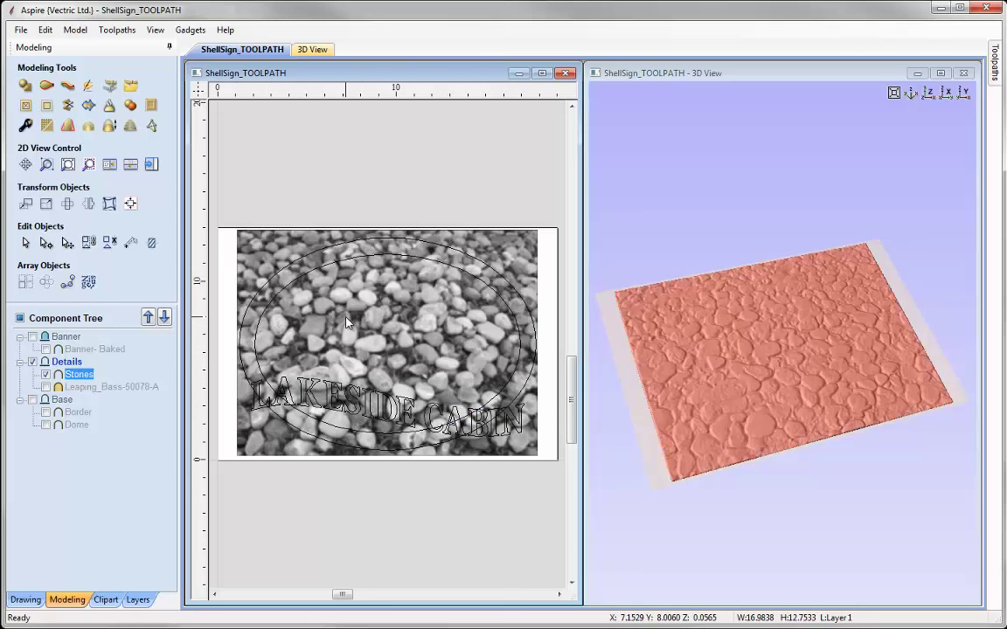
pyautogui.click(287, 296)
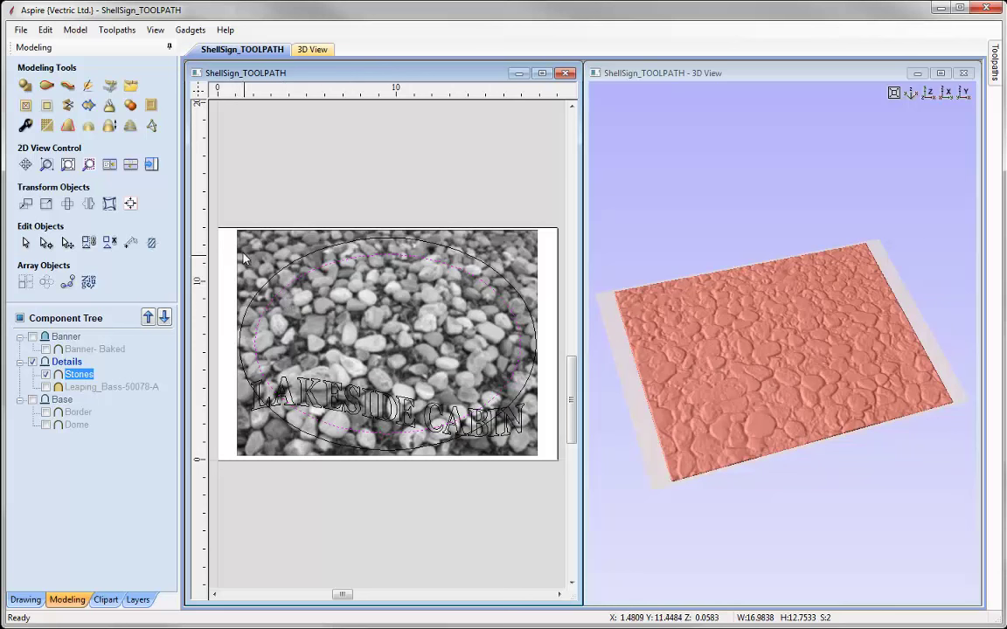
pyautogui.click(47, 107)
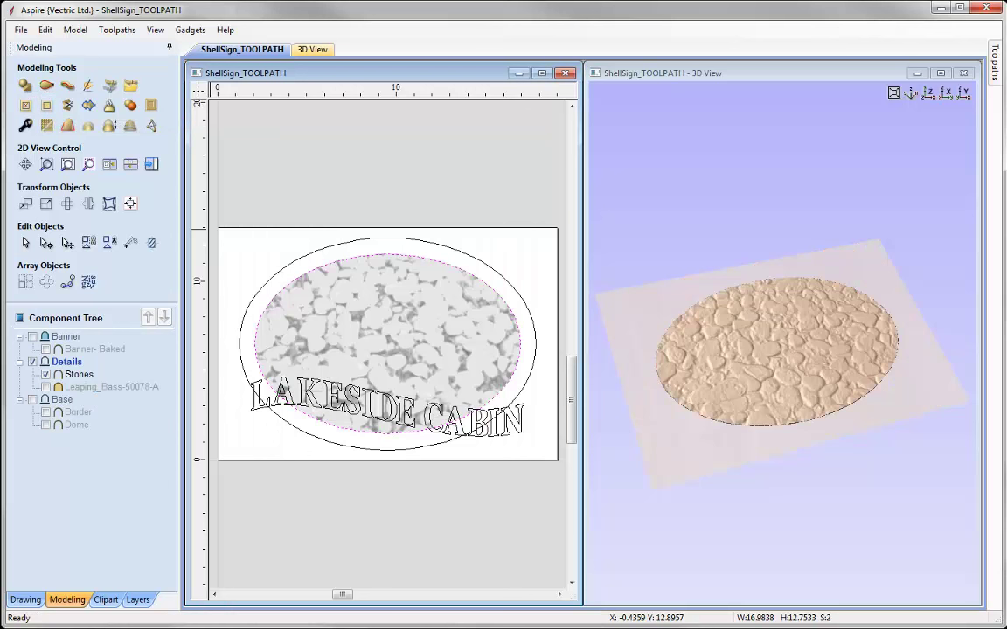
pyautogui.click(46, 387)
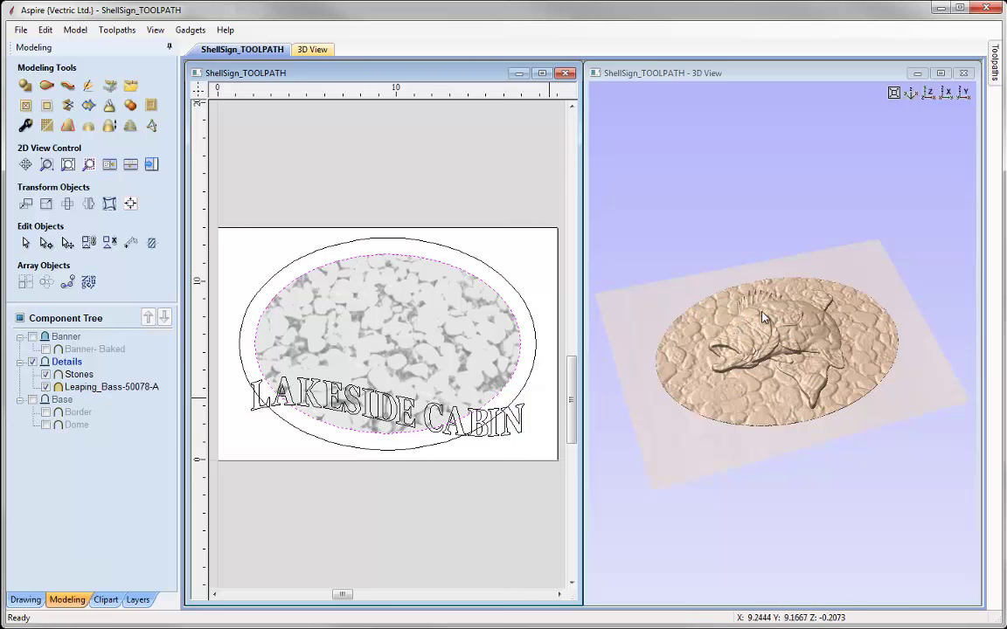
# Switch the Stones component to Merge combine mode and maximize the 3D view
pyautogui.rightClick(77, 376)
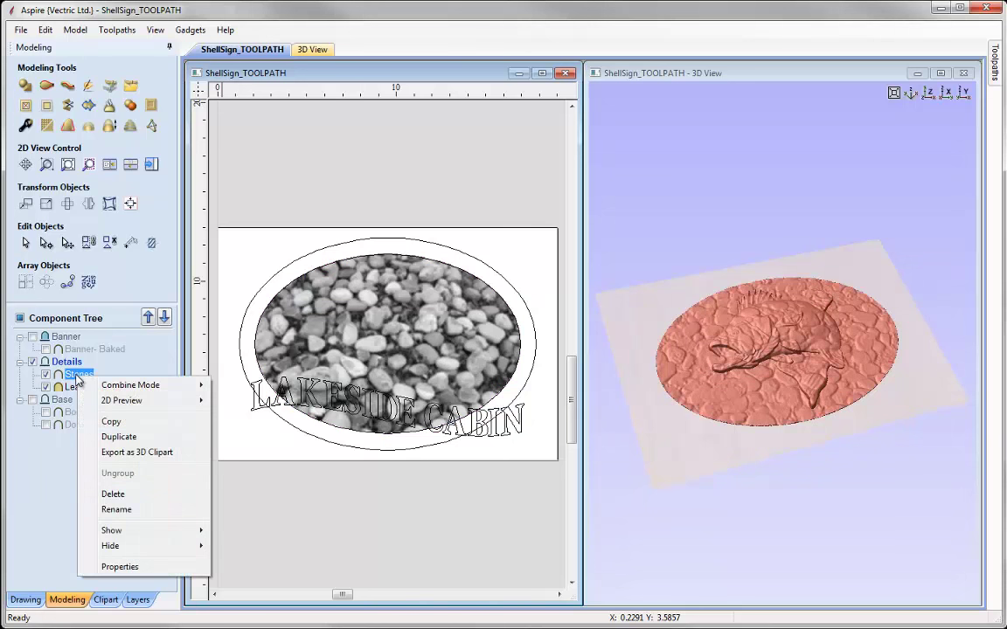
pyautogui.moveTo(125, 389)
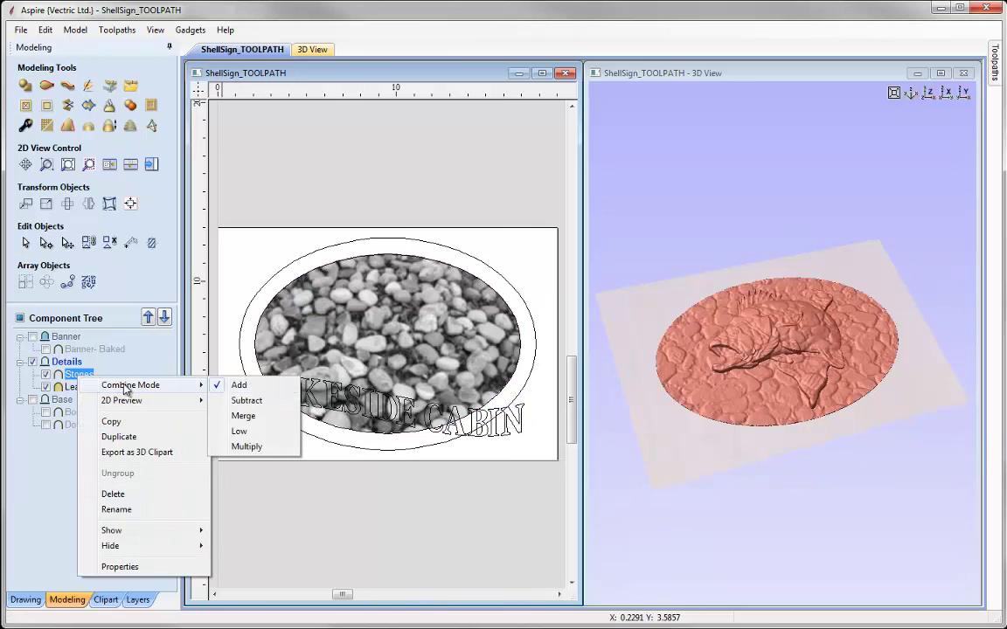
pyautogui.click(243, 416)
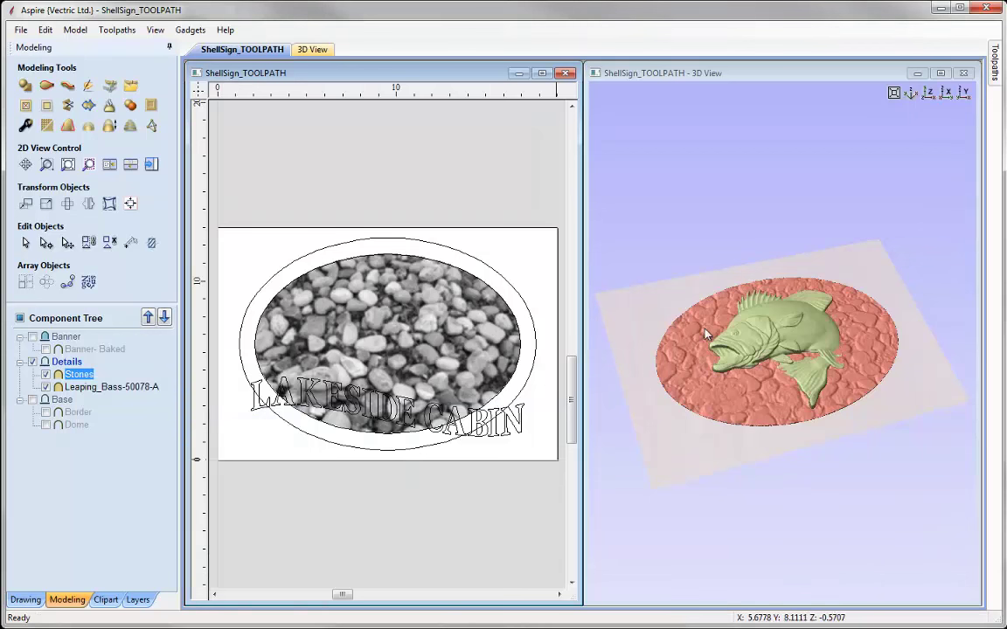
pyautogui.doubleClick(847, 72)
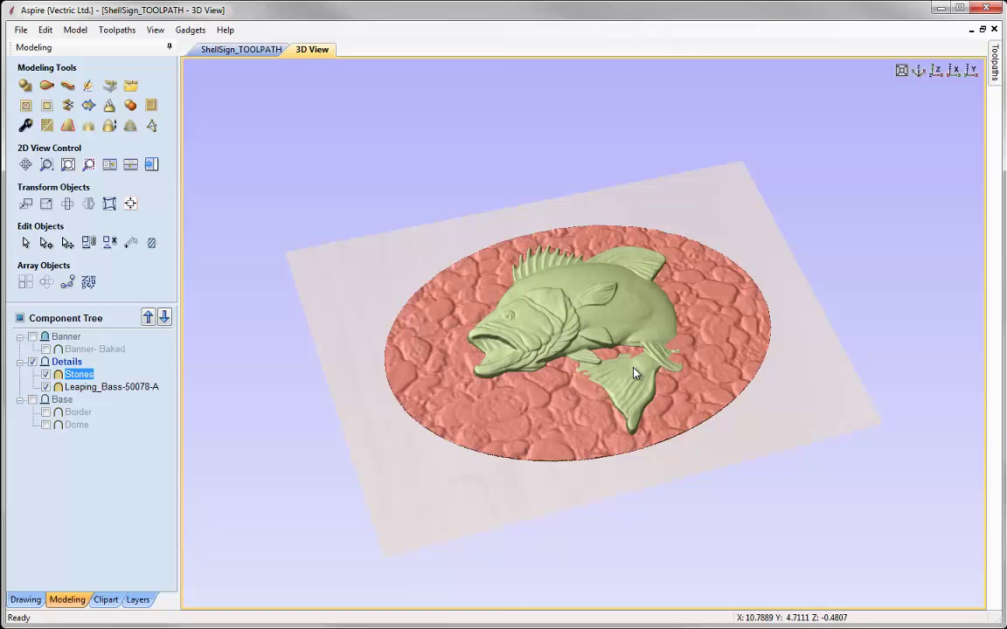
# Give the Leaping_Bass fish a 0.05-inch base height in its quick height settings
pyautogui.click(527, 332)
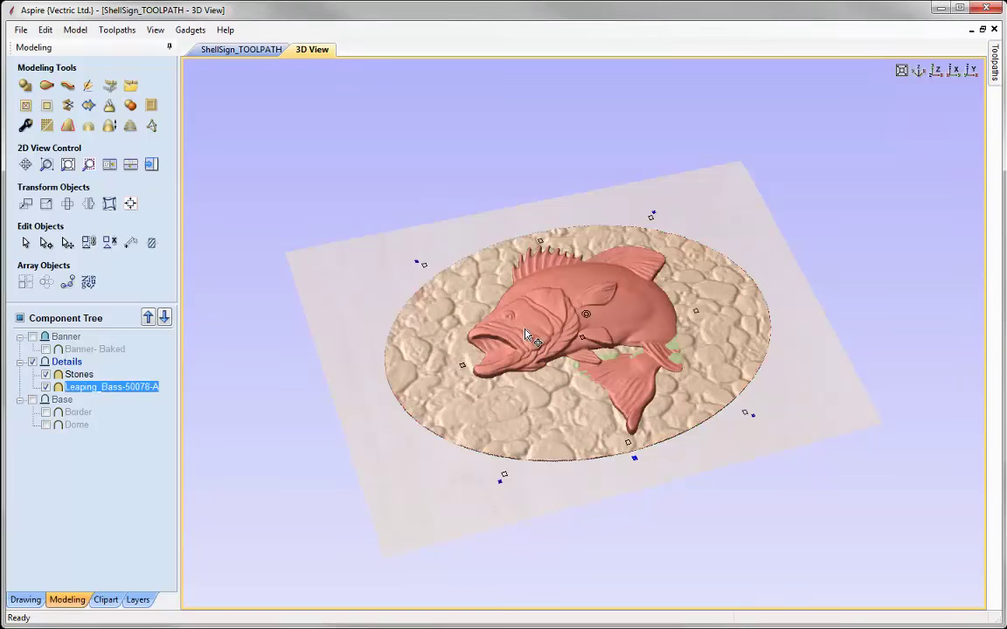
pyautogui.rightClick(651, 454)
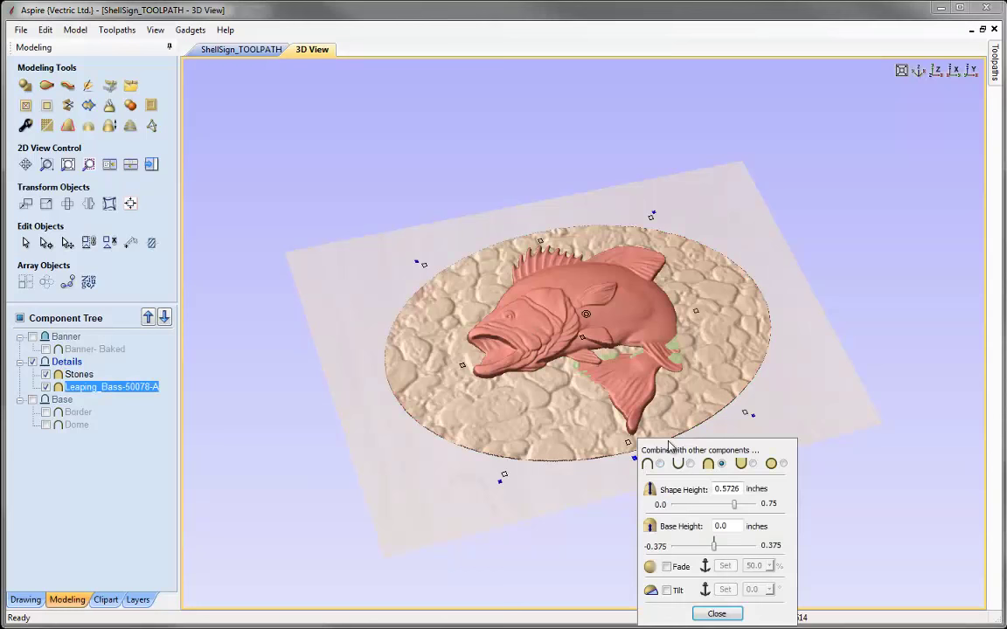
pyautogui.moveTo(675, 450); pyautogui.dragTo(242, 95)
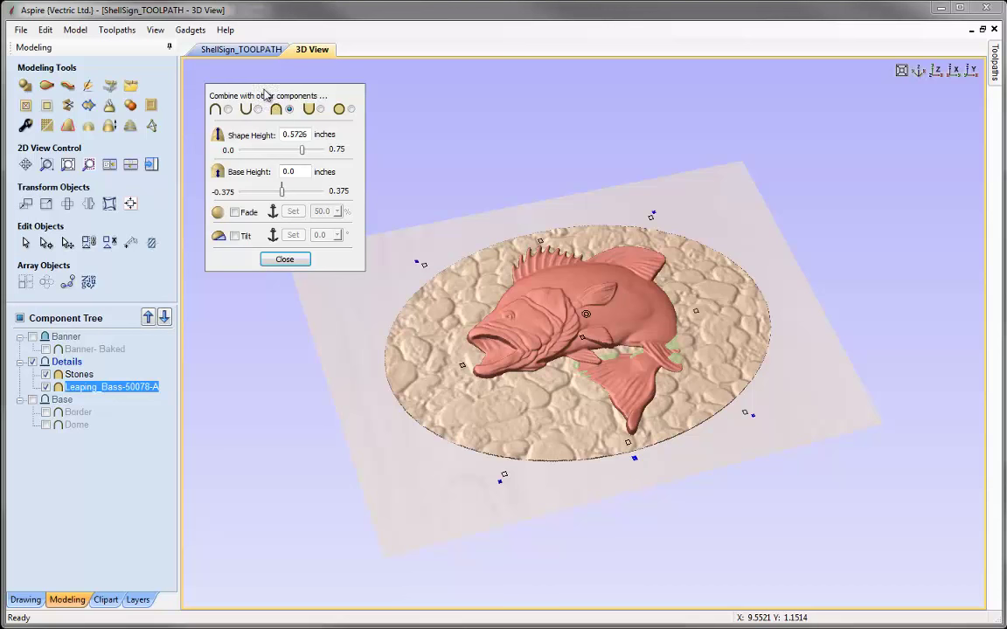
pyautogui.moveTo(244, 87); pyautogui.dragTo(229, 81)
pyautogui.moveTo(264, 129); pyautogui.dragTo(299, 132)
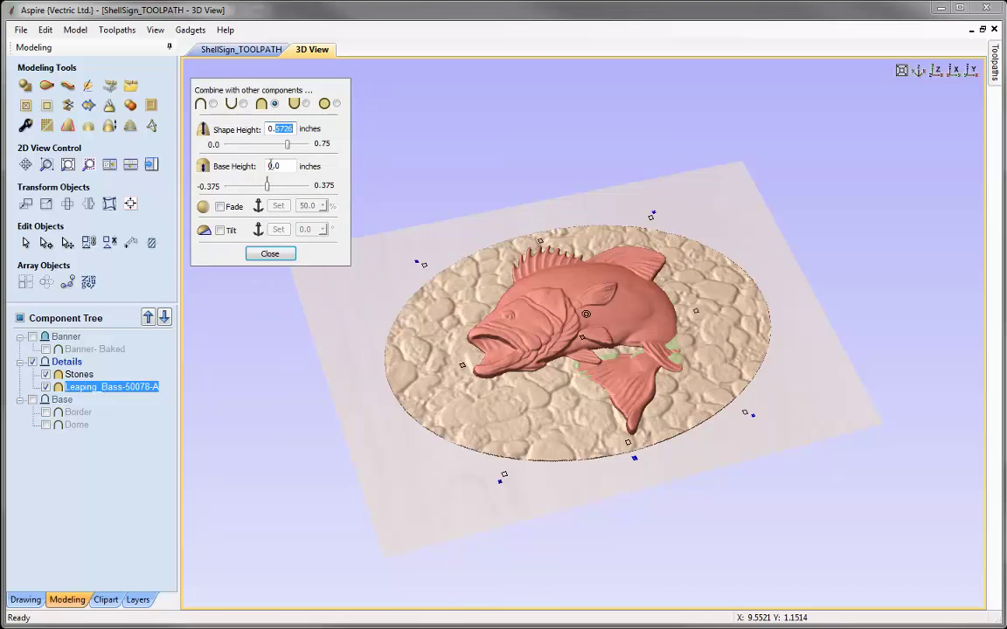
pyautogui.click(283, 169)
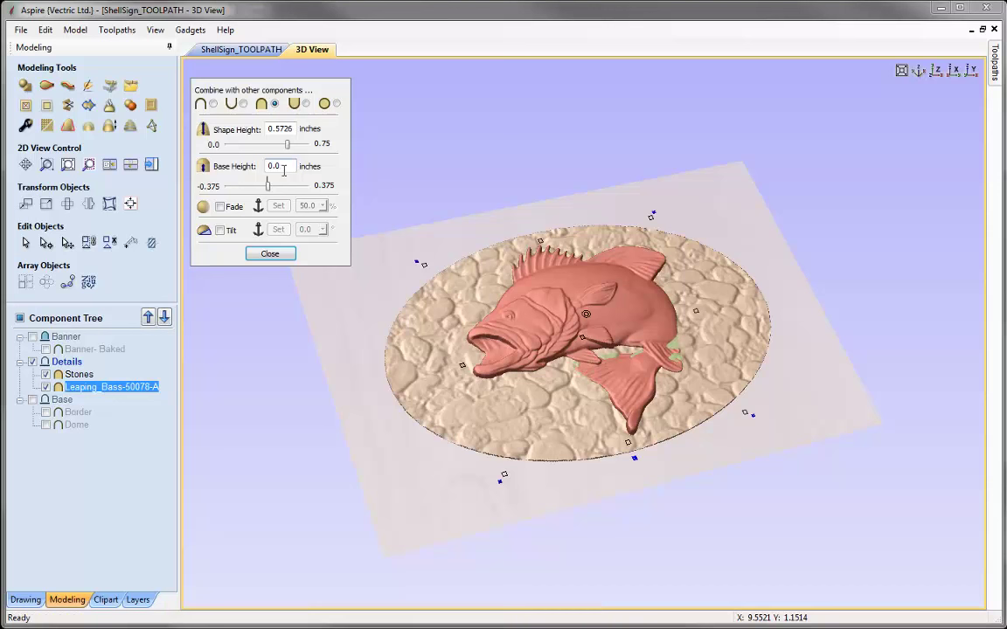
pyautogui.write('3')
pyautogui.press('Return')
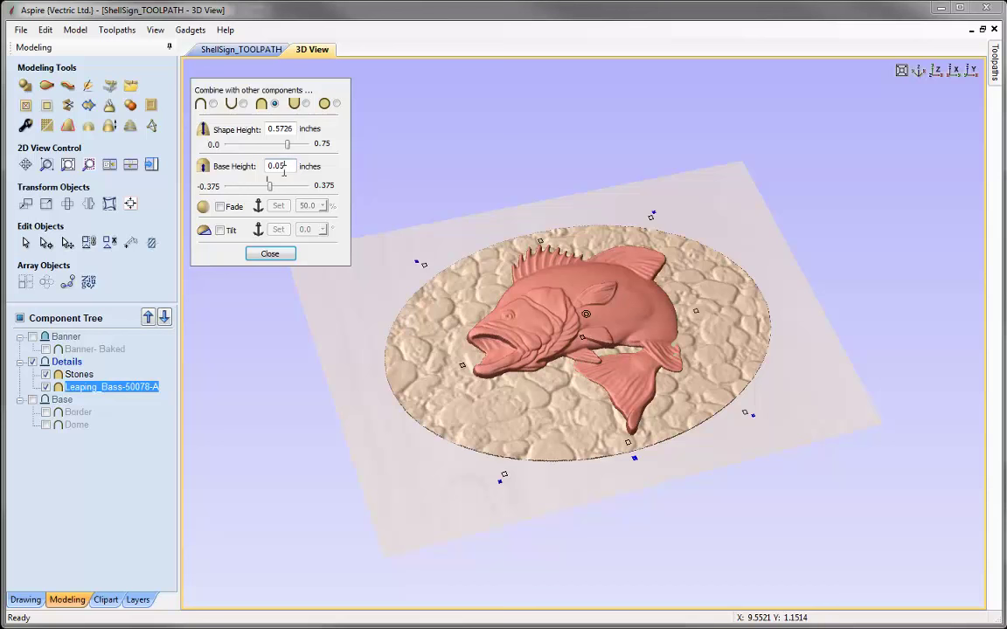
pyautogui.press('Return')
pyautogui.moveTo(484, 402); pyautogui.dragTo(732, 401)
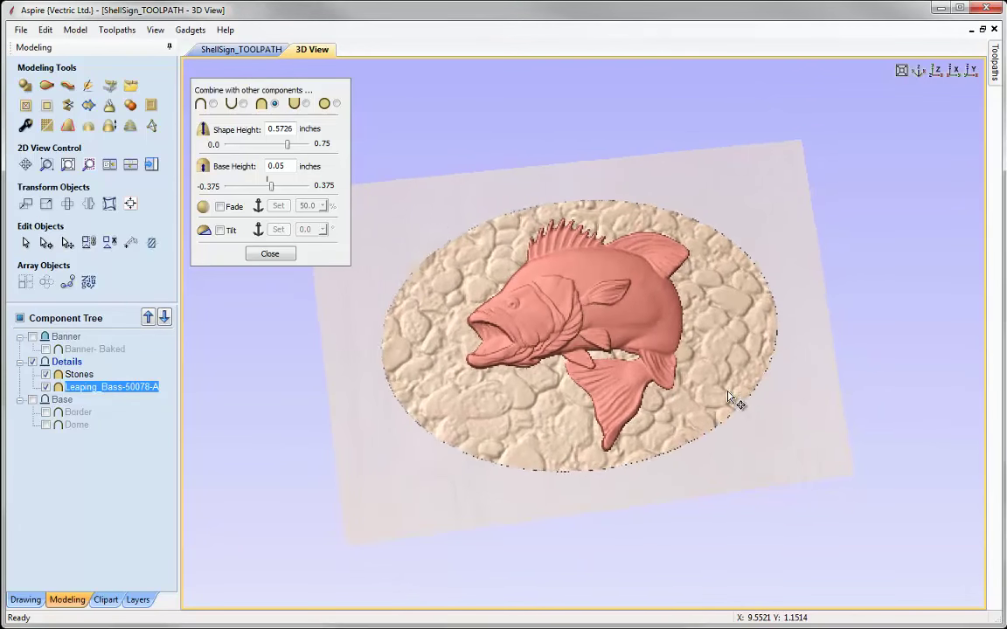
pyautogui.click(270, 254)
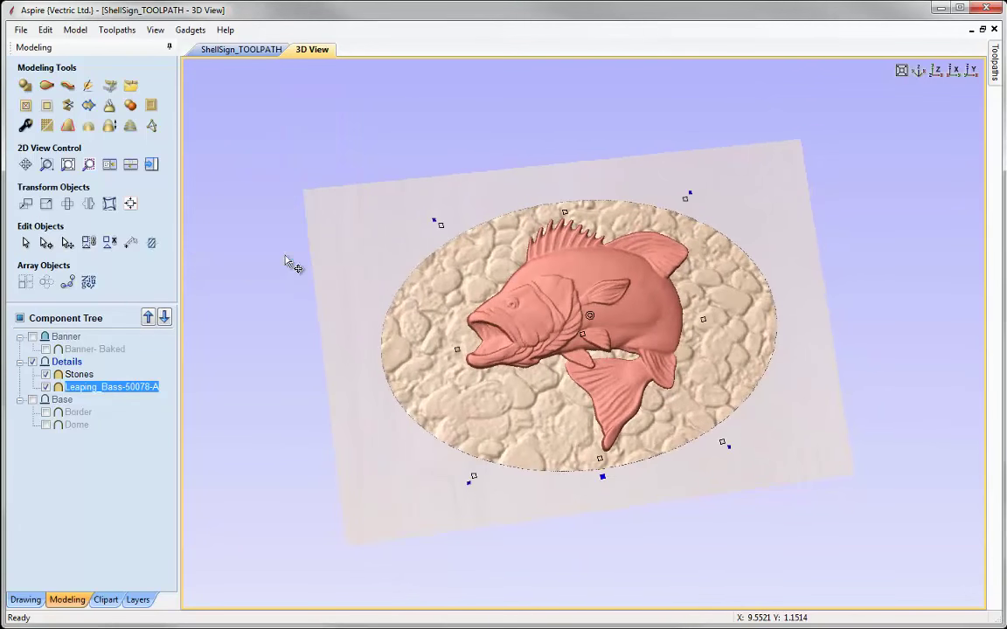
# Show the Base group's Border and Dome again and select the Border component
pyautogui.click(901, 69)
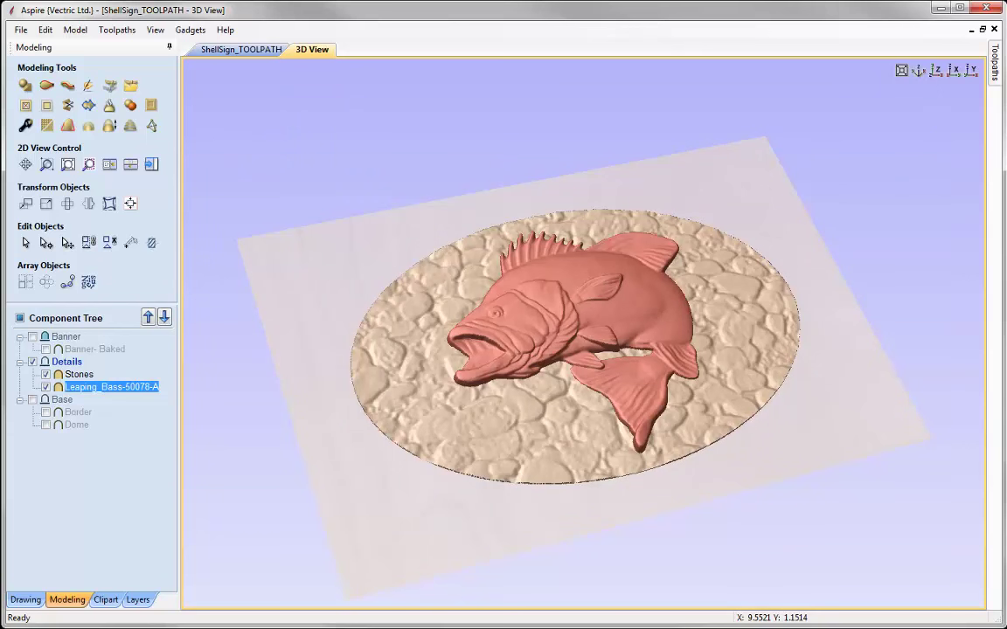
pyautogui.click(34, 400)
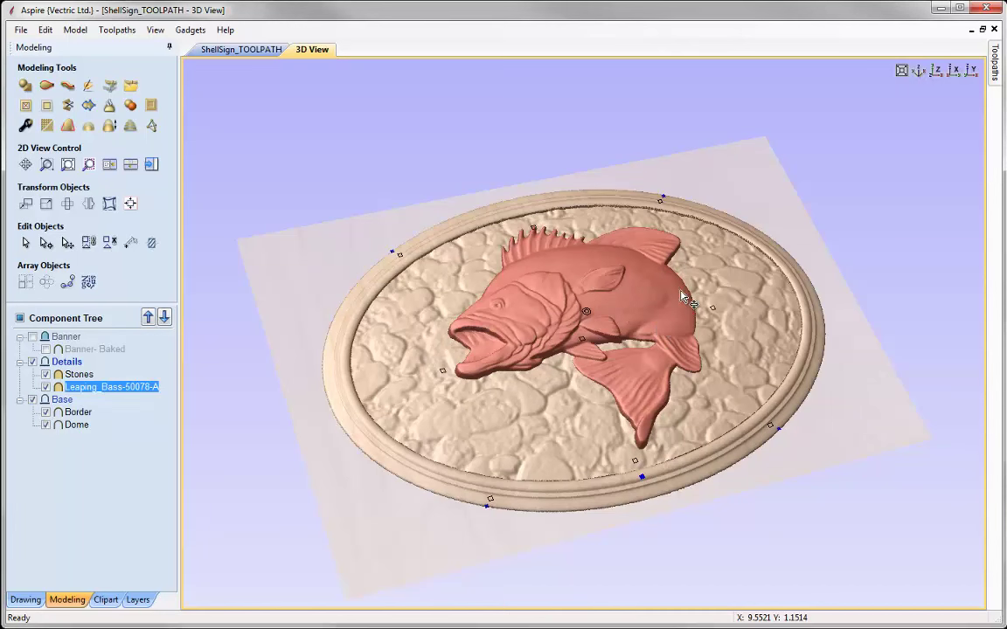
pyautogui.scroll(5, 739, 201)
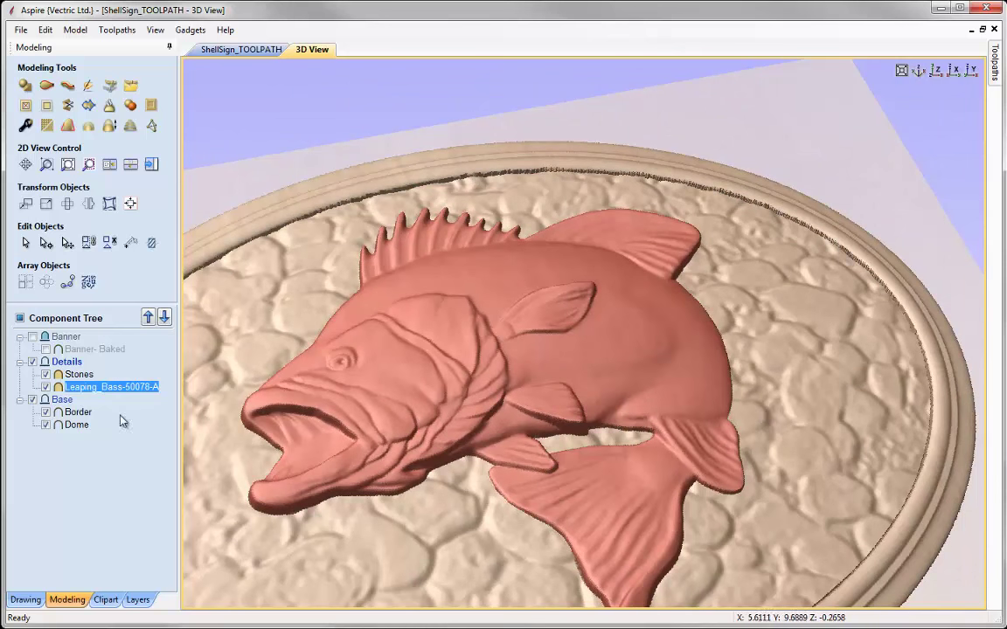
pyautogui.press('Down')
pyautogui.press('Down')
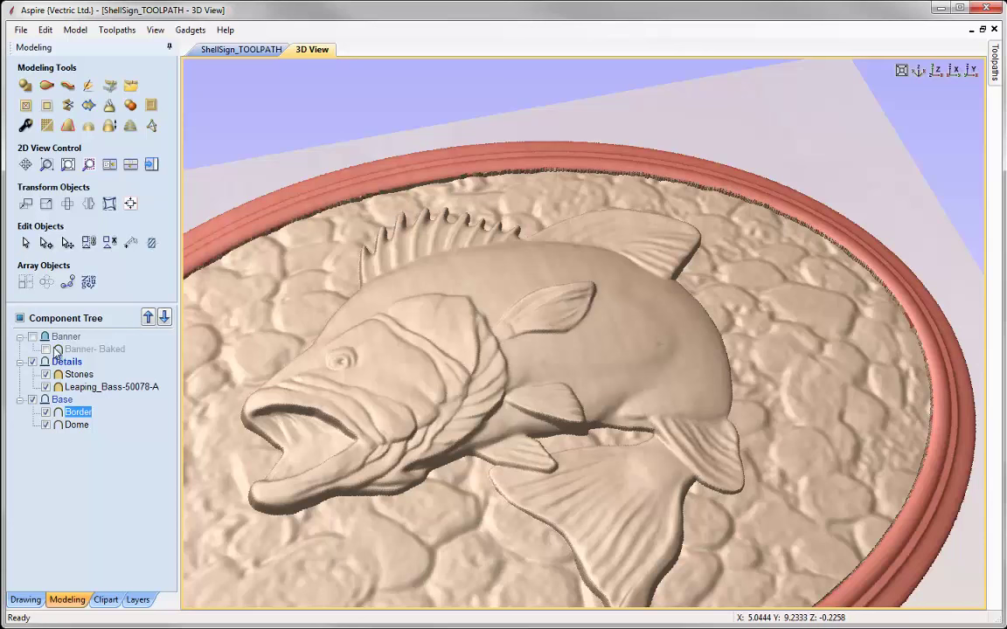
# Move Border into the Details group above Stones and set its combine mode to Merge
pyautogui.moveTo(77, 421)
pyautogui.moveTo(77, 418); pyautogui.dragTo(66, 376)
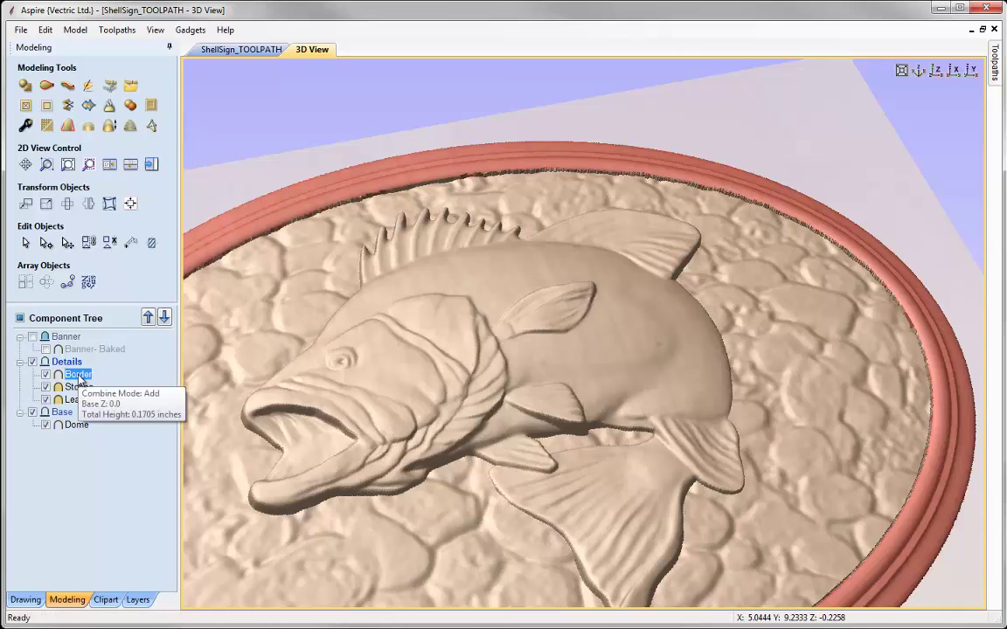
pyautogui.rightClick(82, 378)
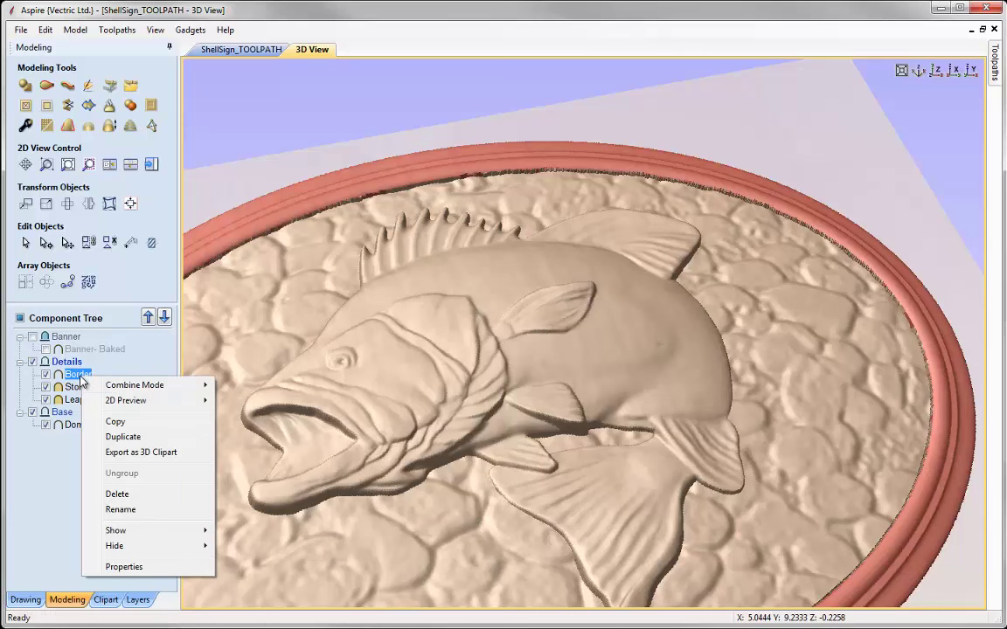
pyautogui.moveTo(206, 385)
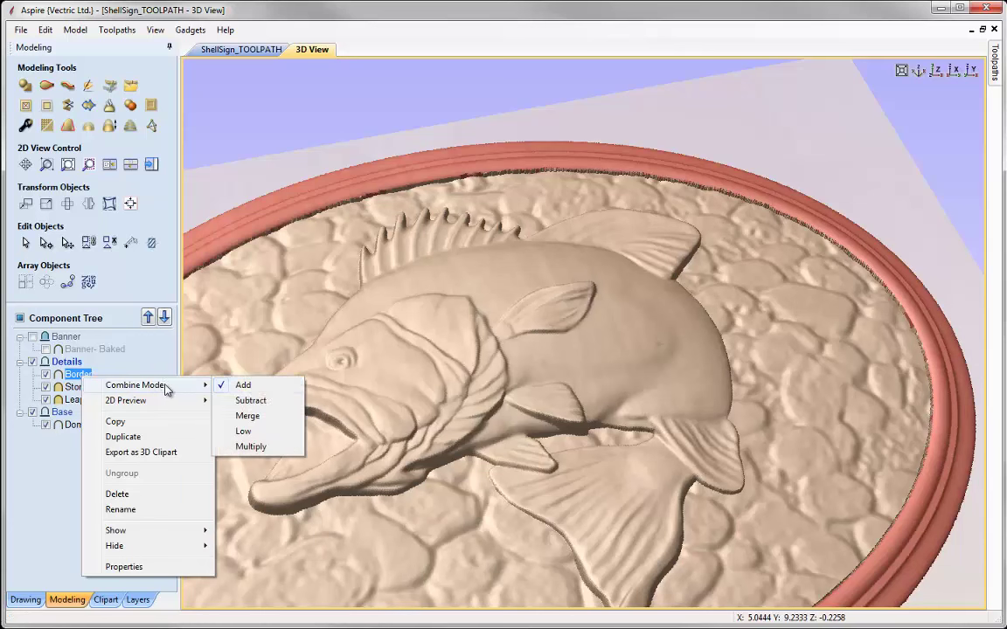
pyautogui.click(248, 416)
pyautogui.moveTo(827, 413); pyautogui.dragTo(367, 516)
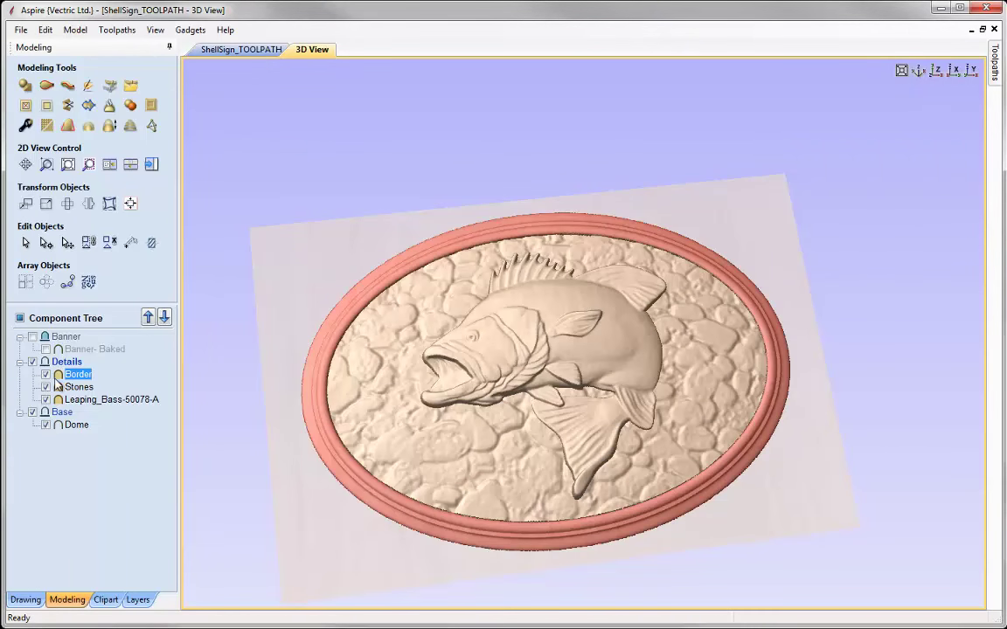
pyautogui.moveTo(507, 403); pyautogui.dragTo(480, 443)
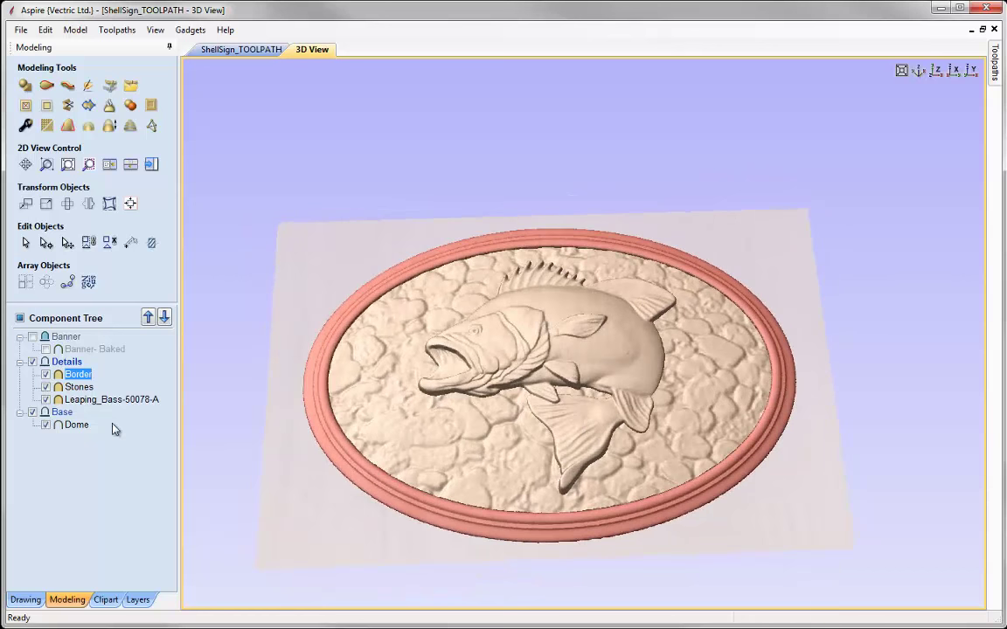
pyautogui.moveTo(70, 432)
# Make the Banner visible again and select the Banner-Baked component
pyautogui.click(34, 337)
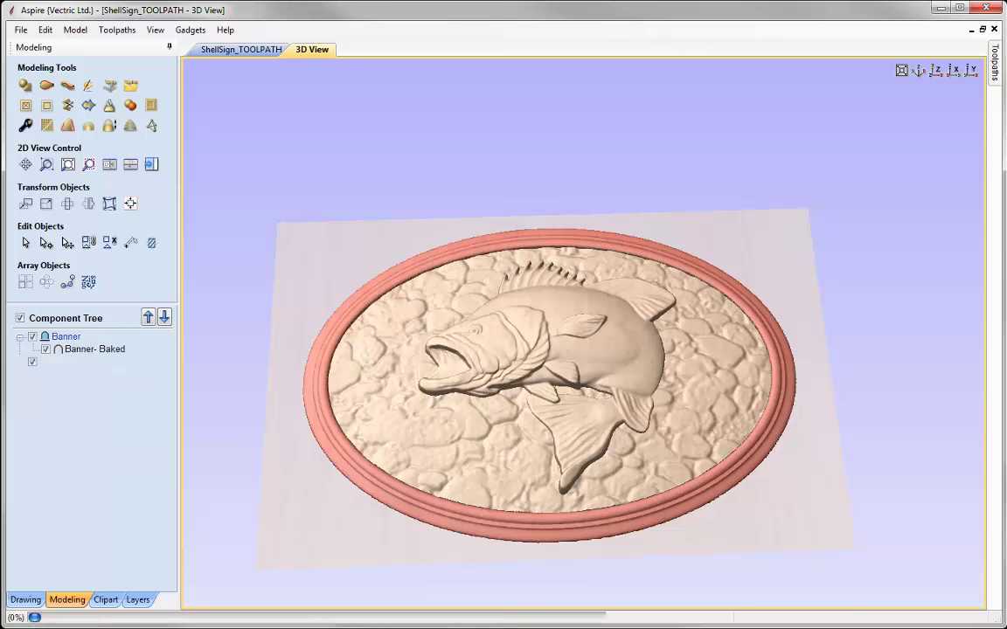
pyautogui.click(846, 283)
pyautogui.moveTo(654, 569); pyautogui.dragTo(681, 600)
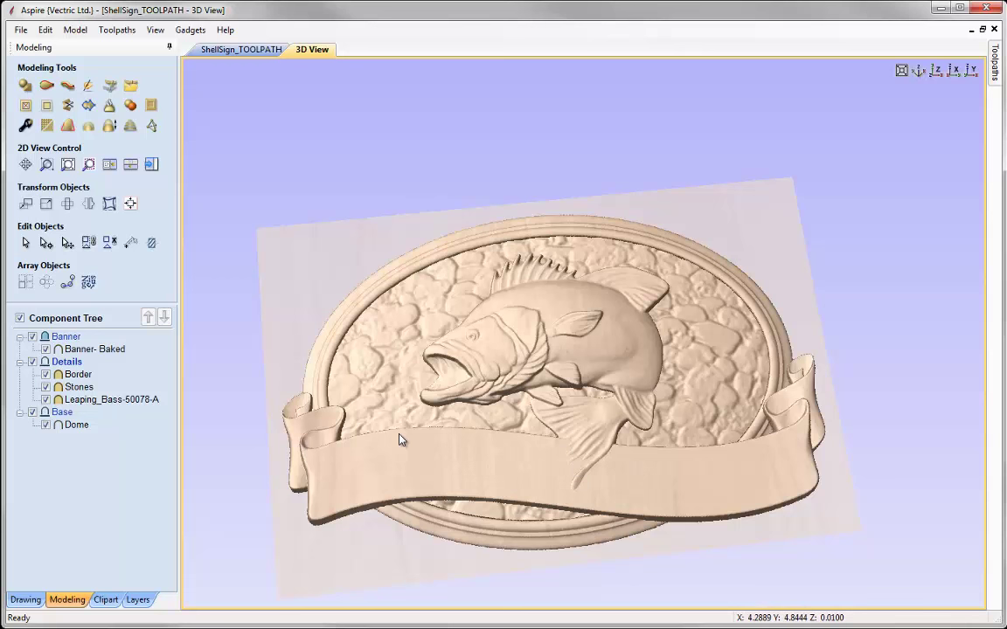
pyautogui.click(500, 463)
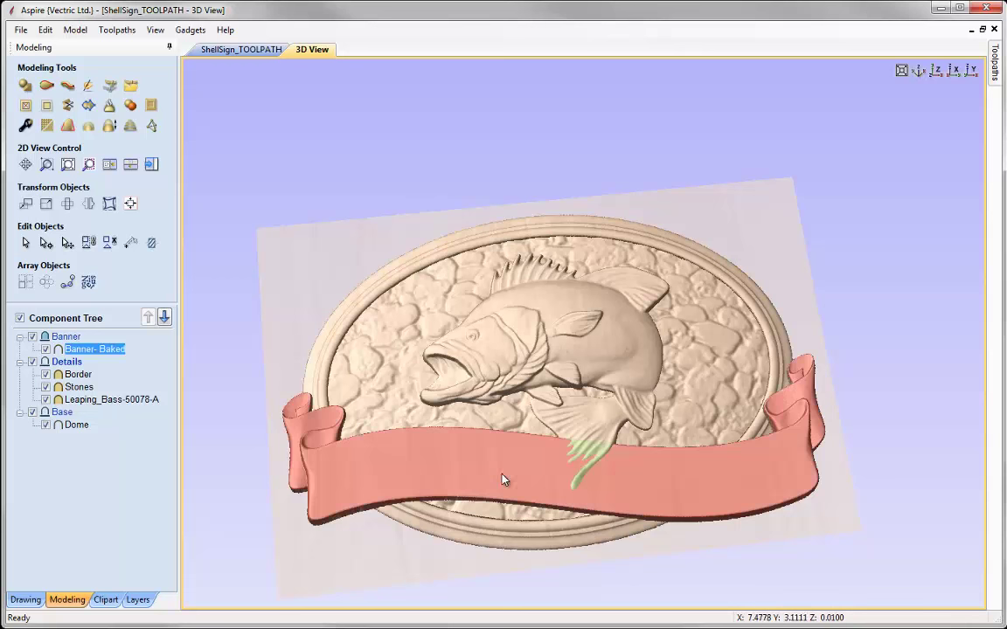
pyautogui.click(495, 463)
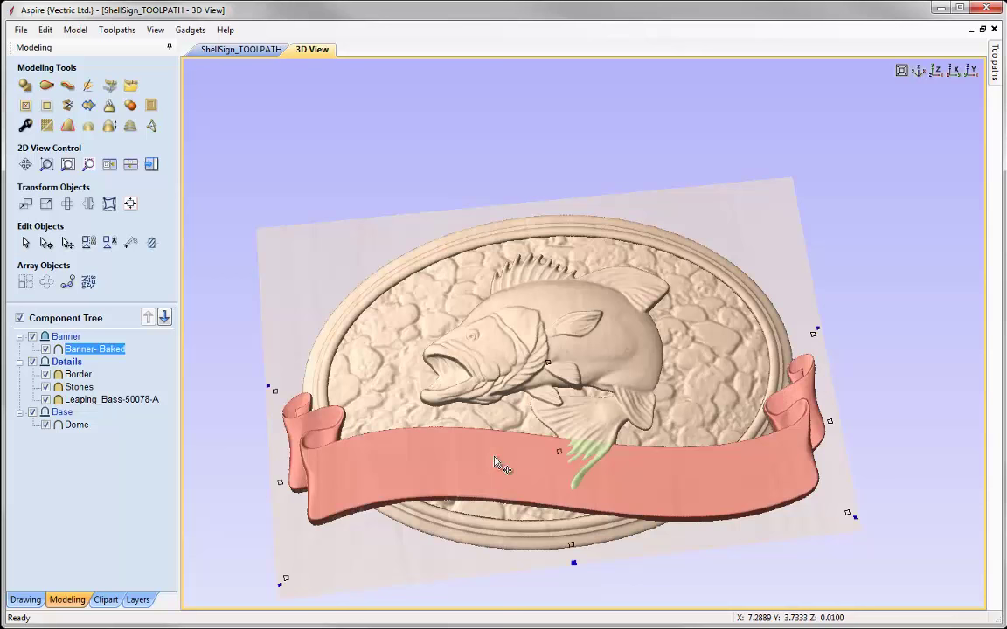
# Raise the banner to a 0.06-inch base height, keeping its 0.6-inch shape height
pyautogui.doubleClick(575, 562)
pyautogui.moveTo(618, 448); pyautogui.dragTo(253, 95)
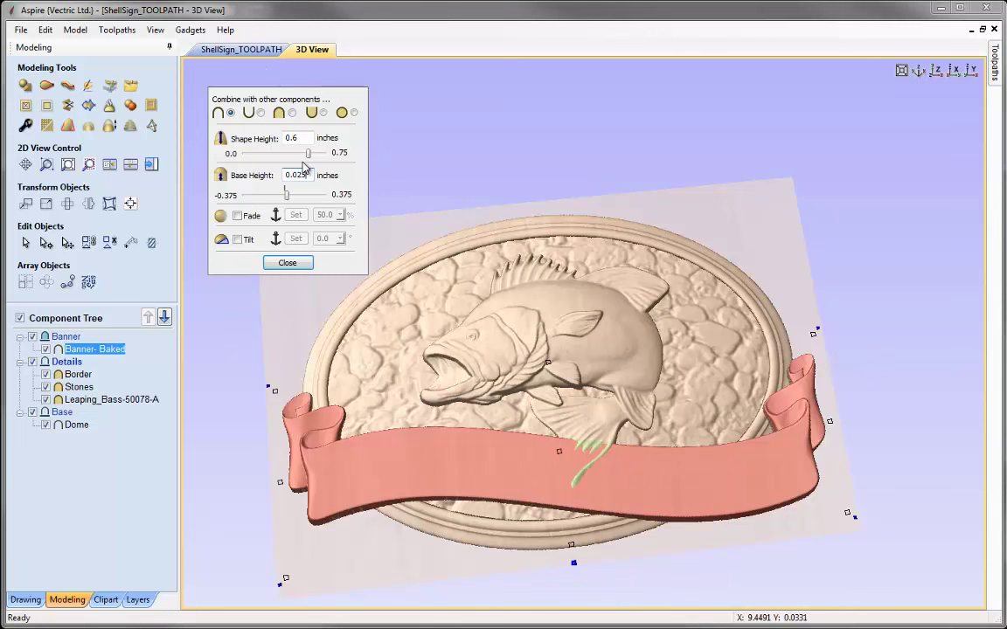
pyautogui.moveTo(602, 520); pyautogui.dragTo(516, 603)
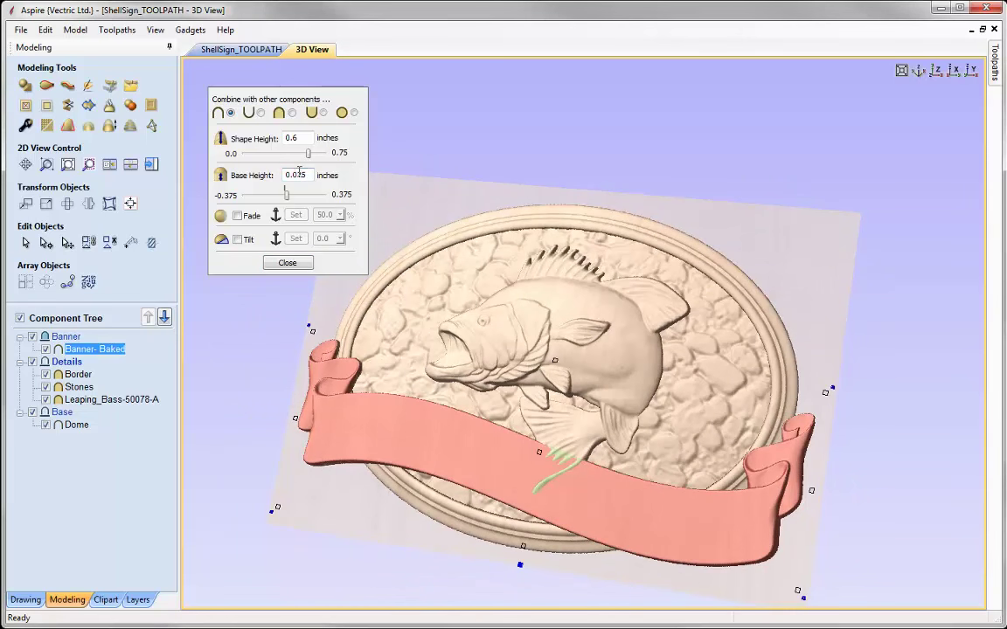
pyautogui.moveTo(298, 174); pyautogui.dragTo(333, 160)
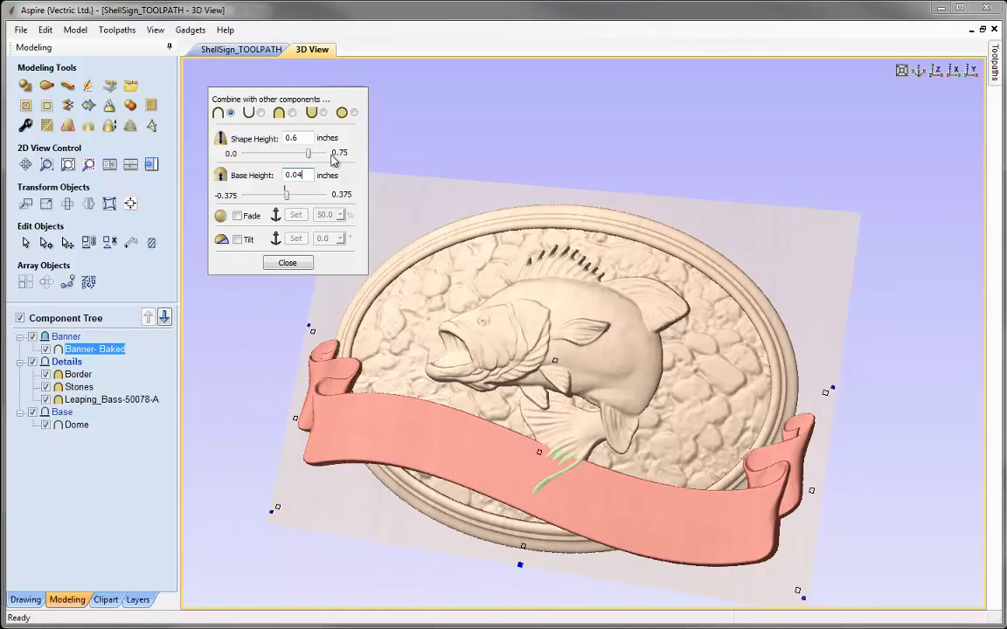
pyautogui.press('Return')
pyautogui.press('Return')
pyautogui.moveTo(795, 341); pyautogui.dragTo(577, 514)
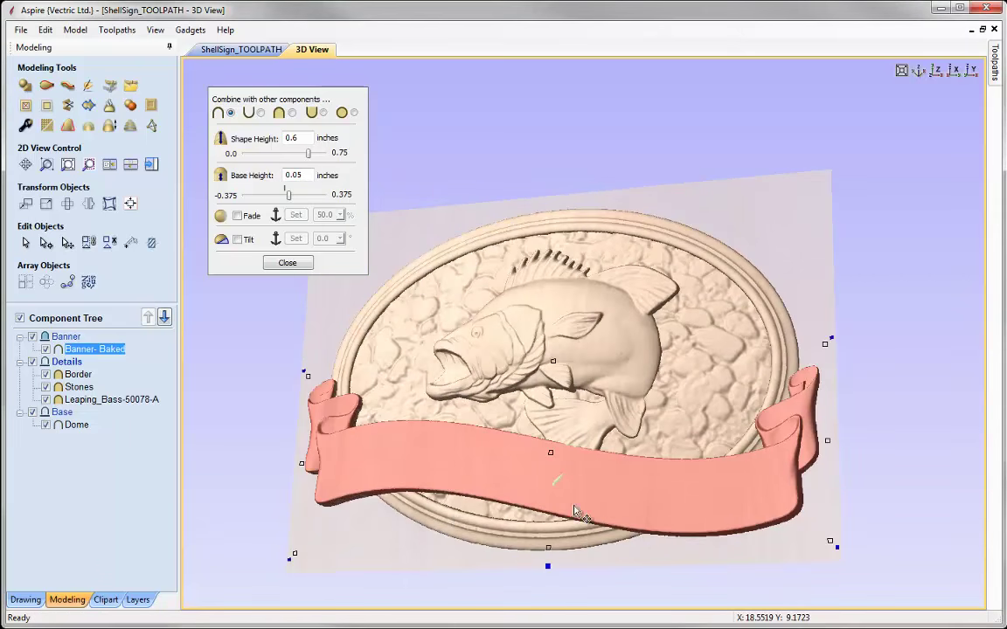
pyautogui.moveTo(362, 487); pyautogui.dragTo(289, 217)
pyautogui.moveTo(299, 175); pyautogui.dragTo(306, 177)
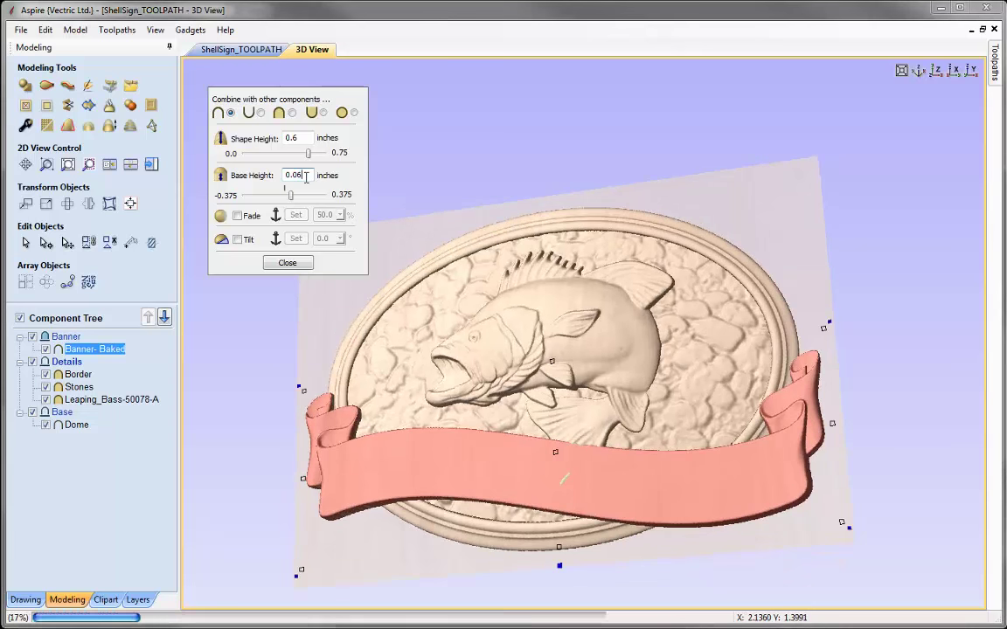
pyautogui.moveTo(579, 174); pyautogui.dragTo(708, 204)
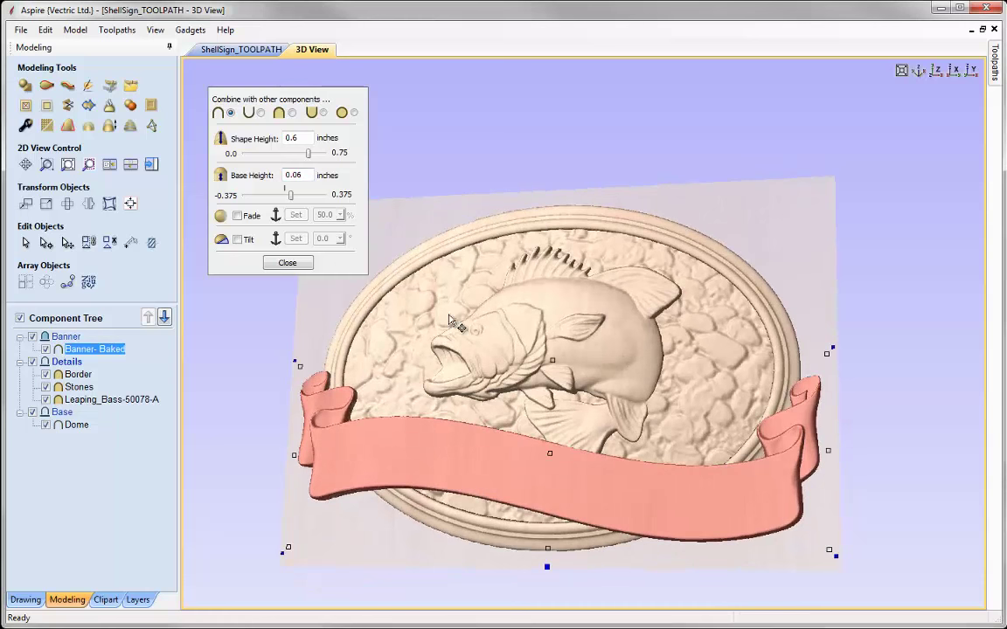
pyautogui.moveTo(774, 303); pyautogui.dragTo(892, 341)
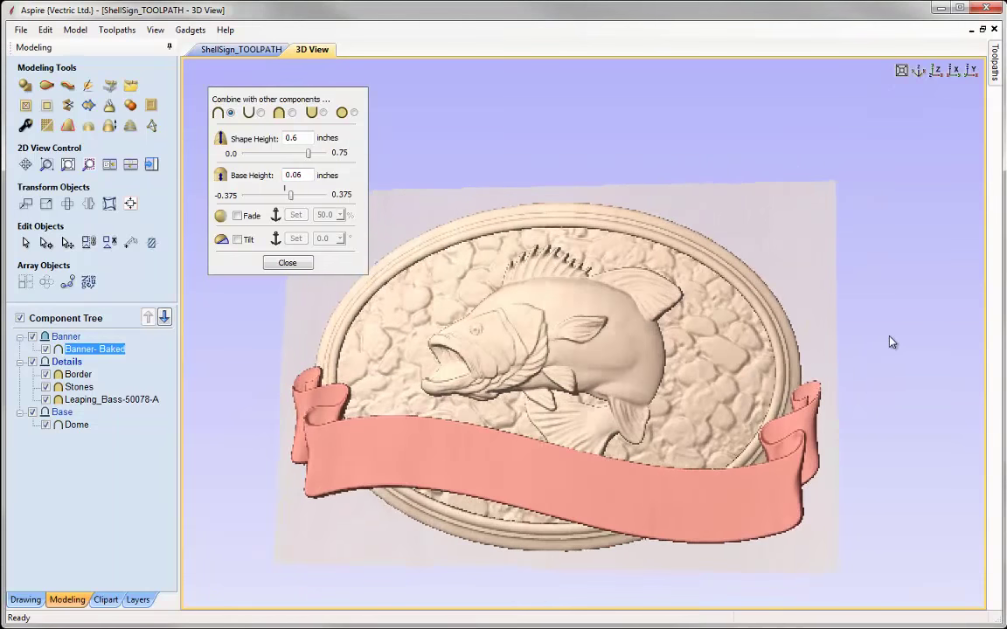
pyautogui.moveTo(524, 384); pyautogui.dragTo(442, 294)
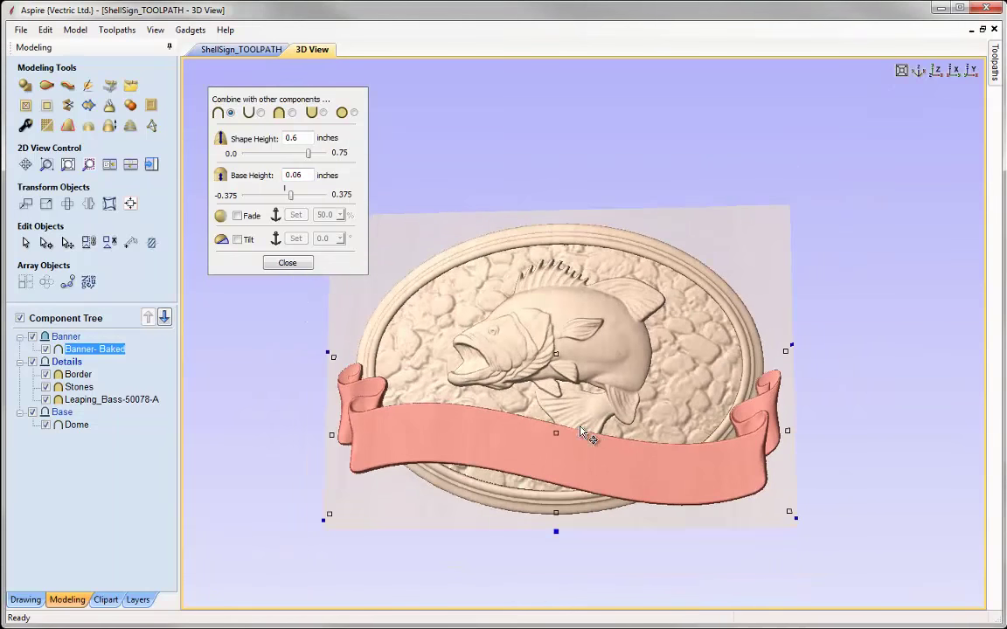
pyautogui.click(290, 263)
pyautogui.click(918, 70)
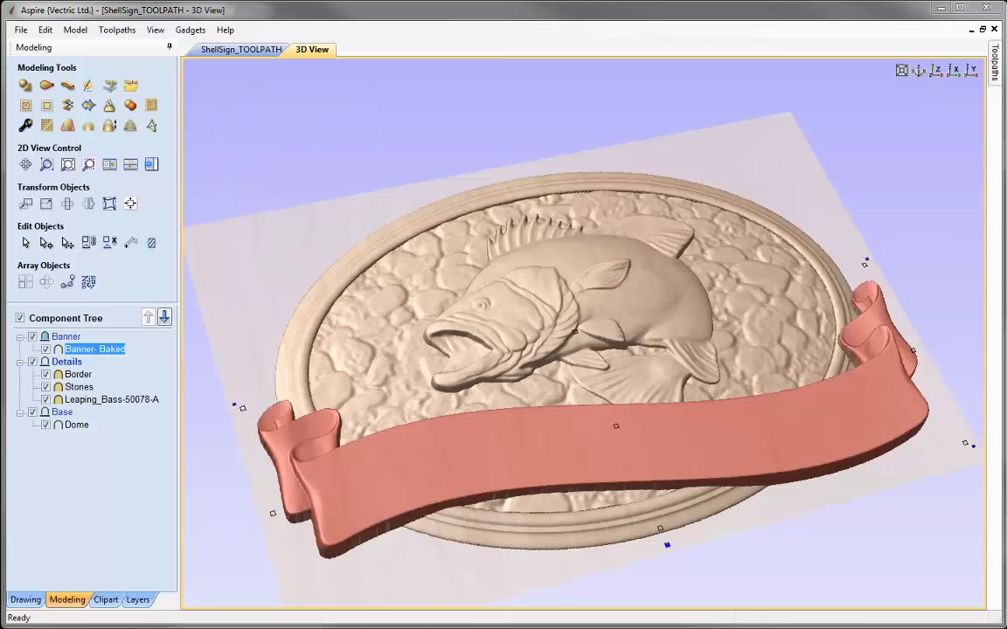
# Tile the 2D and 3D views and create a vector boundary around all components
pyautogui.click(110, 165)
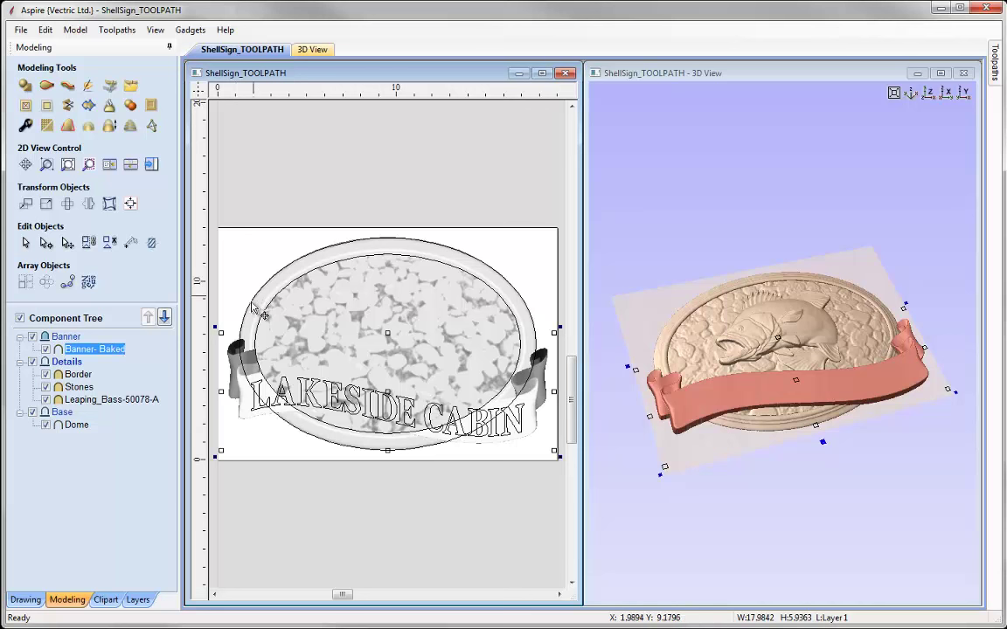
pyautogui.keyDown('shift'); pyautogui.click(77, 424); pyautogui.keyUp('shift')
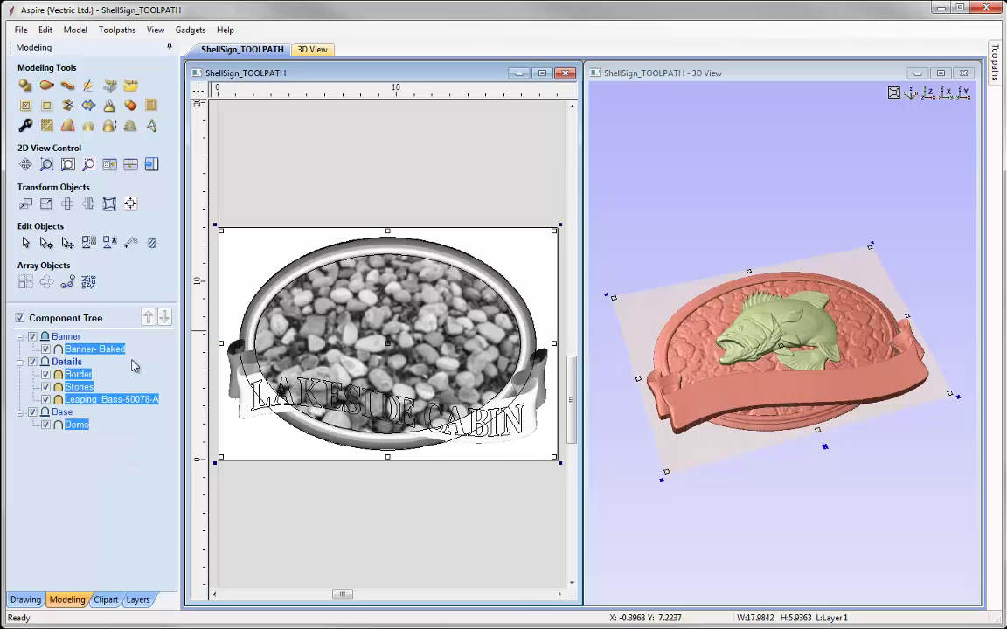
pyautogui.click(89, 106)
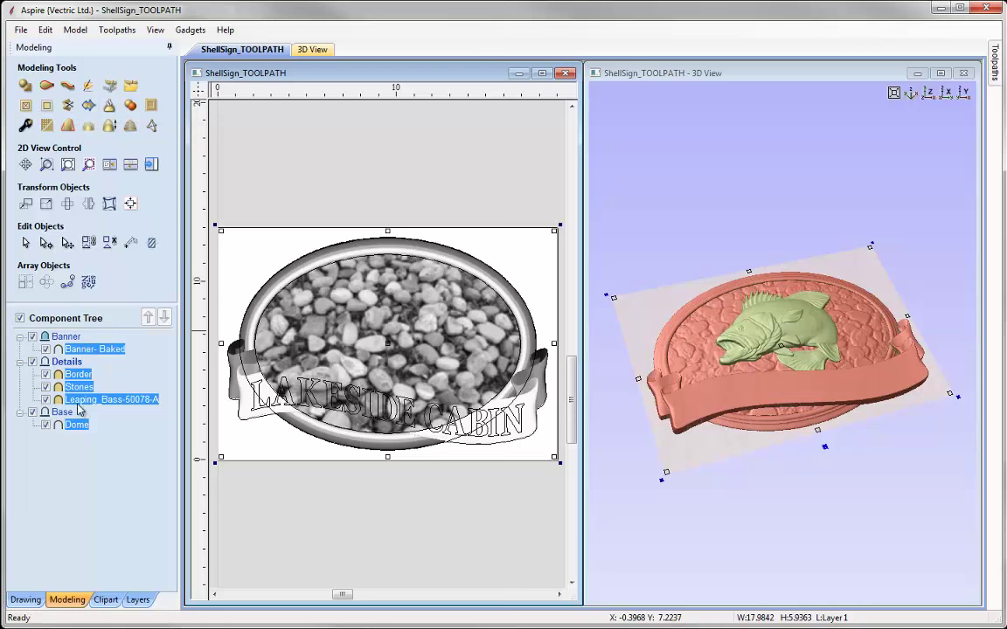
pyautogui.click(240, 449)
pyautogui.click(223, 383)
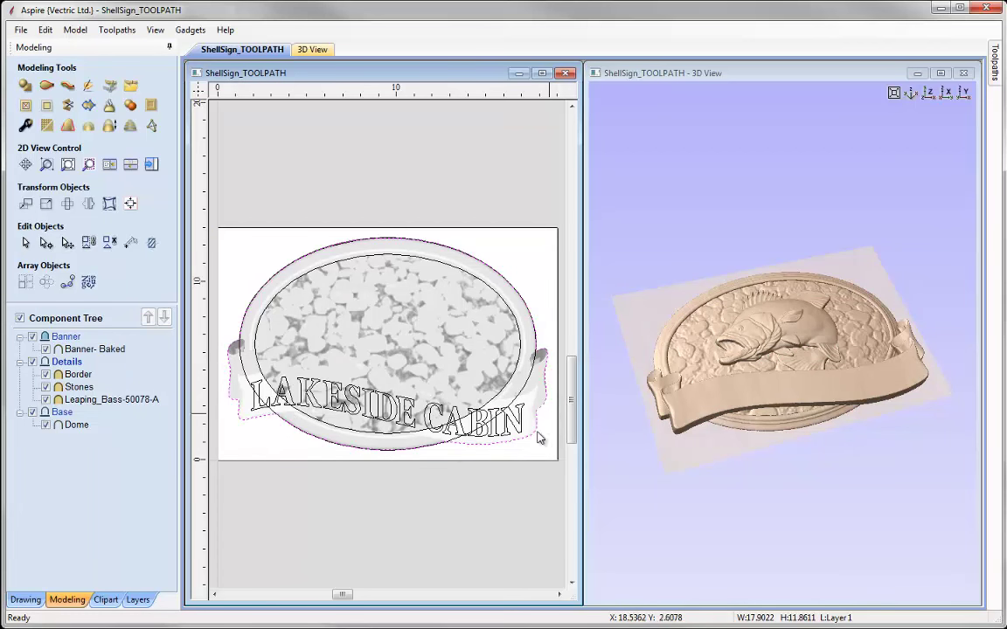
pyautogui.click(25, 600)
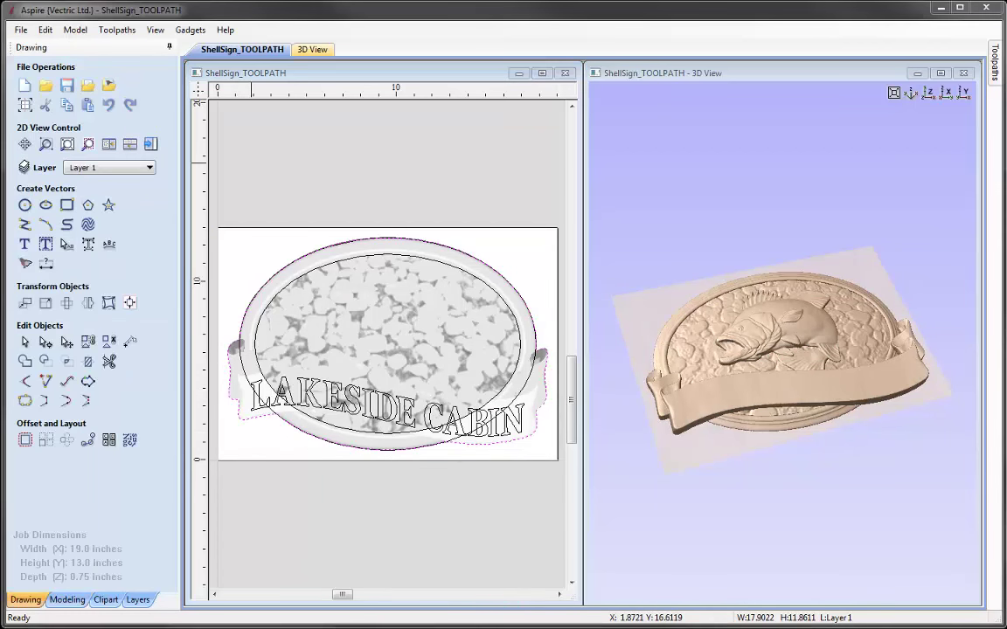
# Open Material Setup from the Toolpaths panel, showing the 0.75-inch thickness error
pyautogui.click(149, 144)
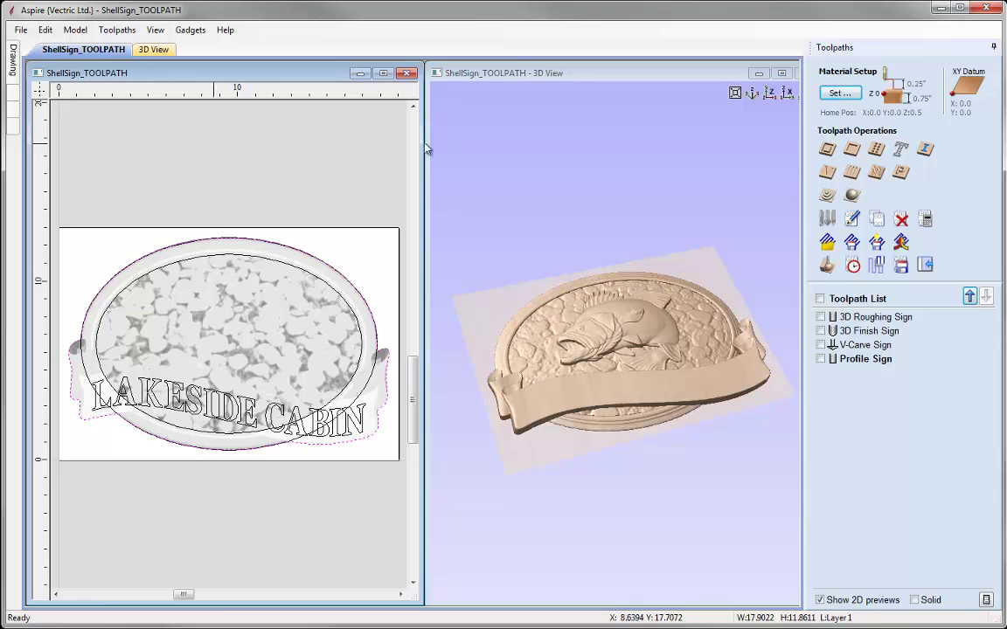
pyautogui.click(844, 95)
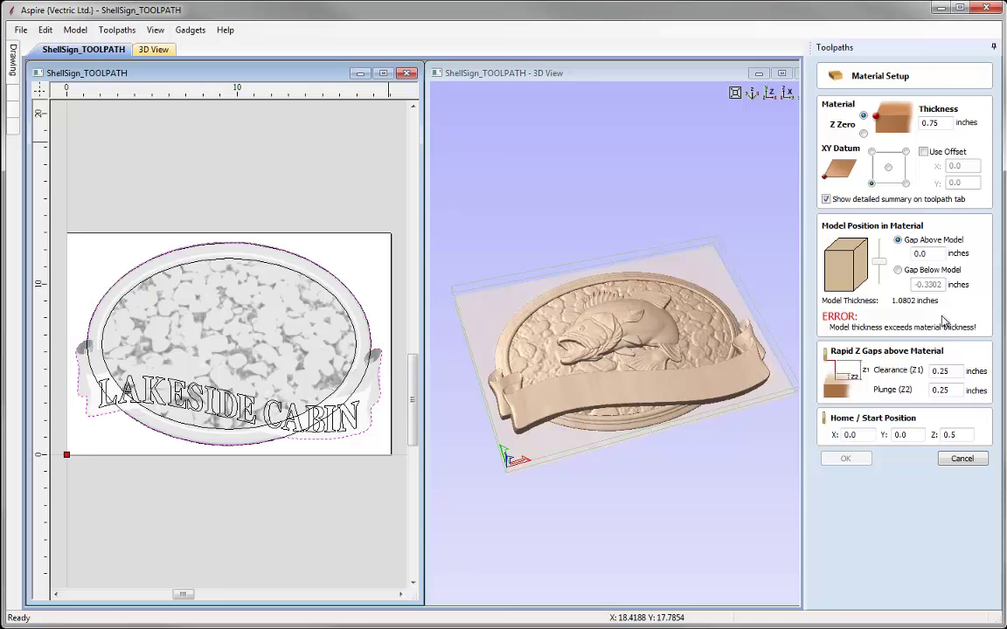
# Set material thickness to 1.5 inches and Gap Above Model to 0.05 inches
pyautogui.doubleClick(932, 122)
pyautogui.write('1.5')
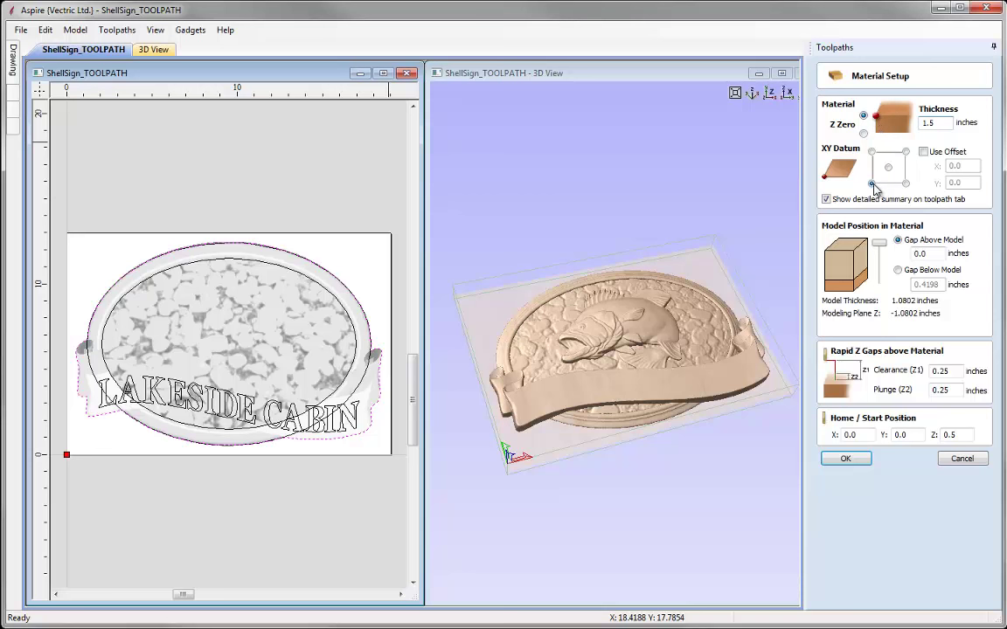
pyautogui.click(928, 253)
pyautogui.write('5')
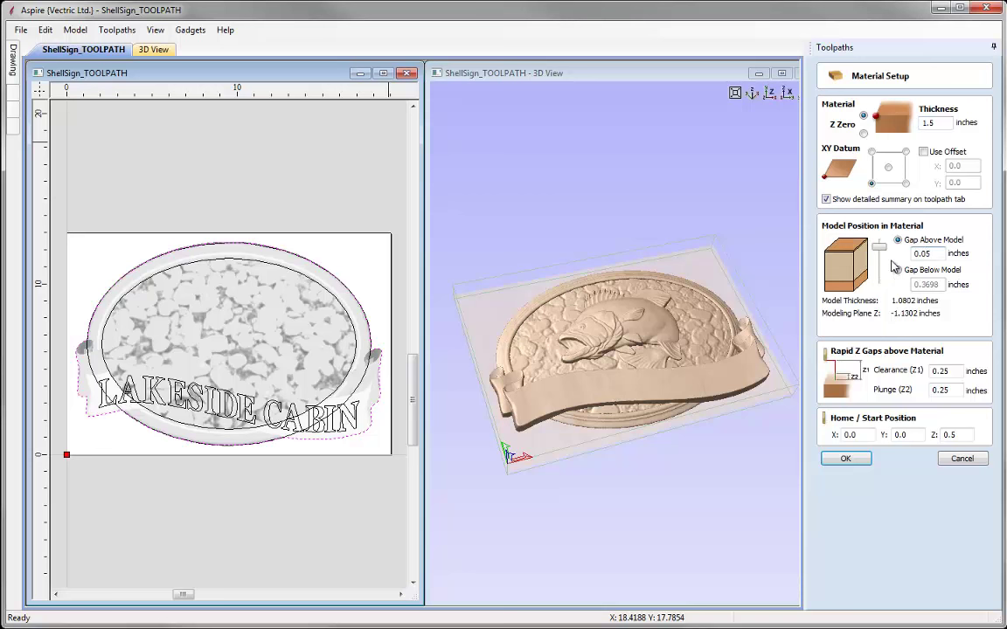
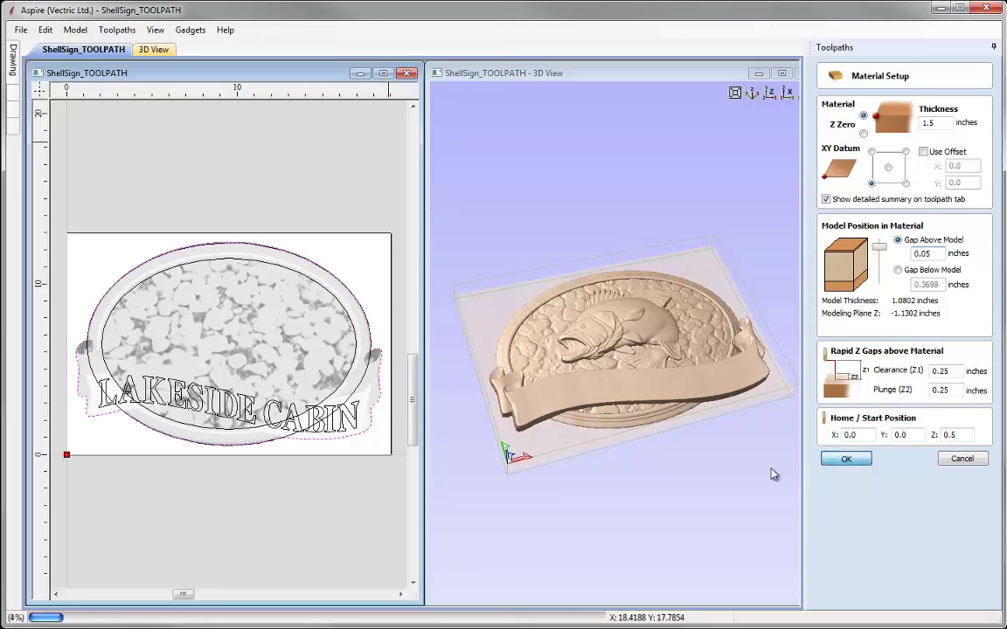
# Accept the 1.5-inch material setup and dismiss the recalculation warning
pyautogui.press('Return')
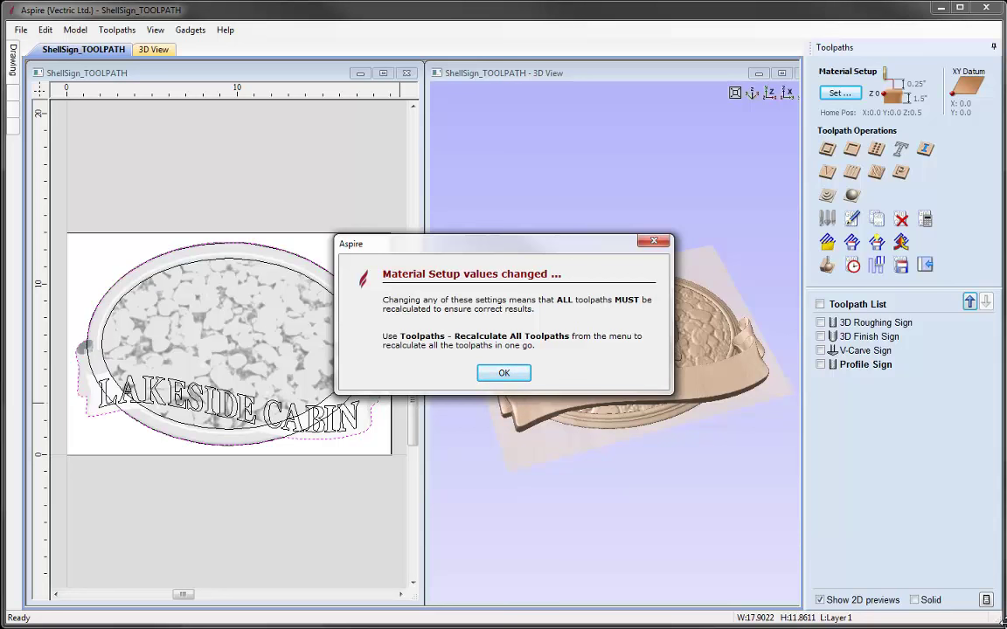
pyautogui.click(504, 374)
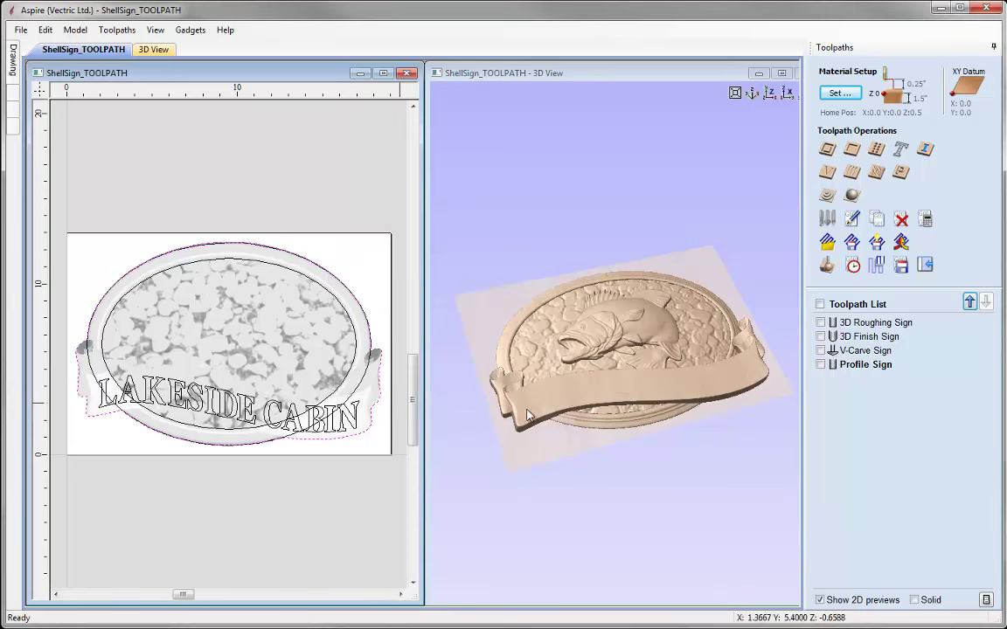
# Set the oval-and-banner outline as the 3D Roughing Sign boundary, keeping the 0.25-inch end mill
pyautogui.click(874, 323)
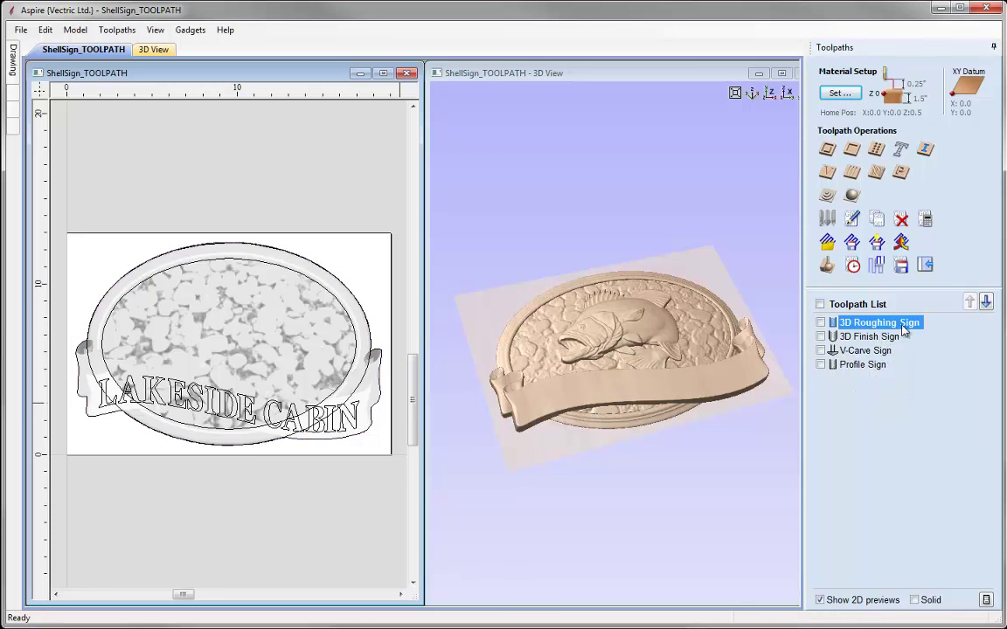
pyautogui.click(853, 221)
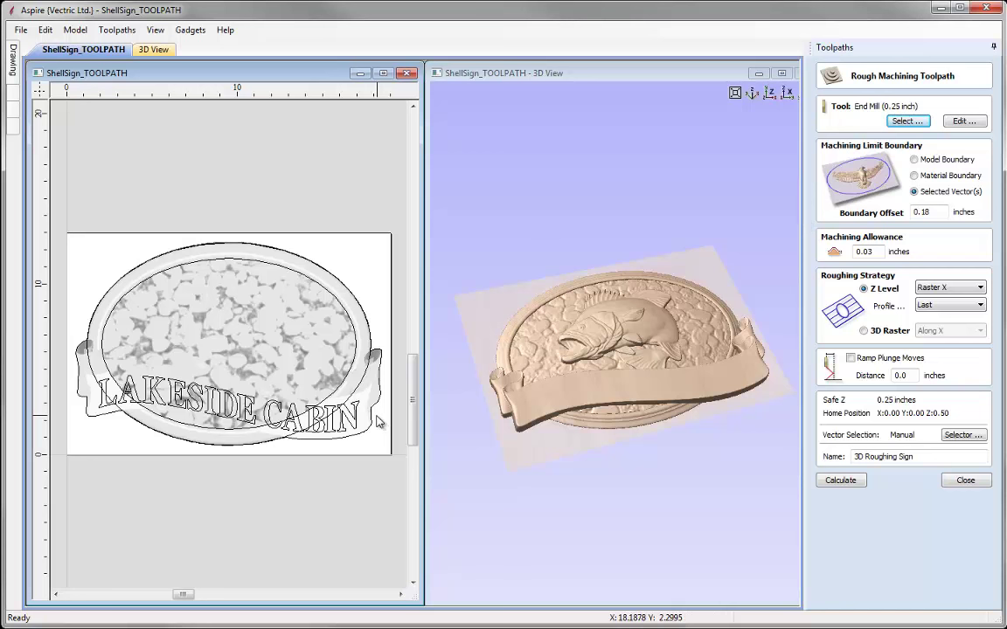
pyautogui.click(337, 374)
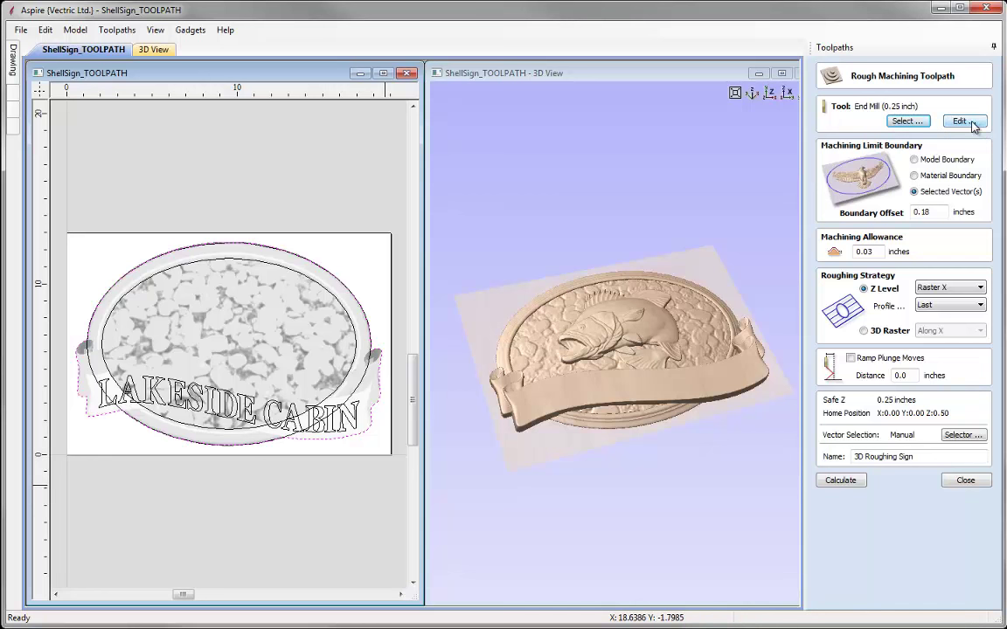
pyautogui.click(965, 121)
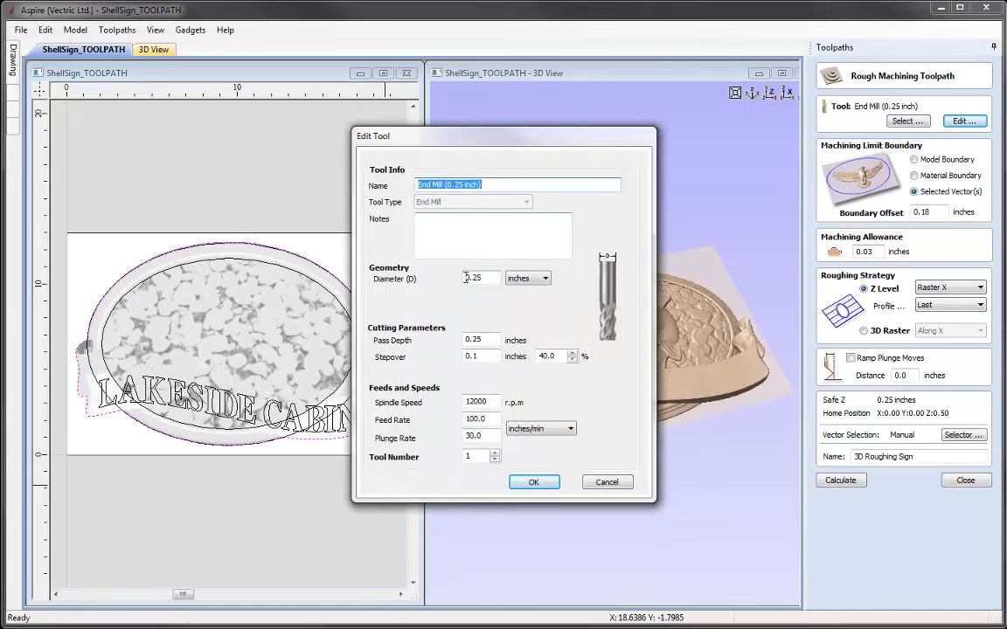
pyautogui.click(528, 483)
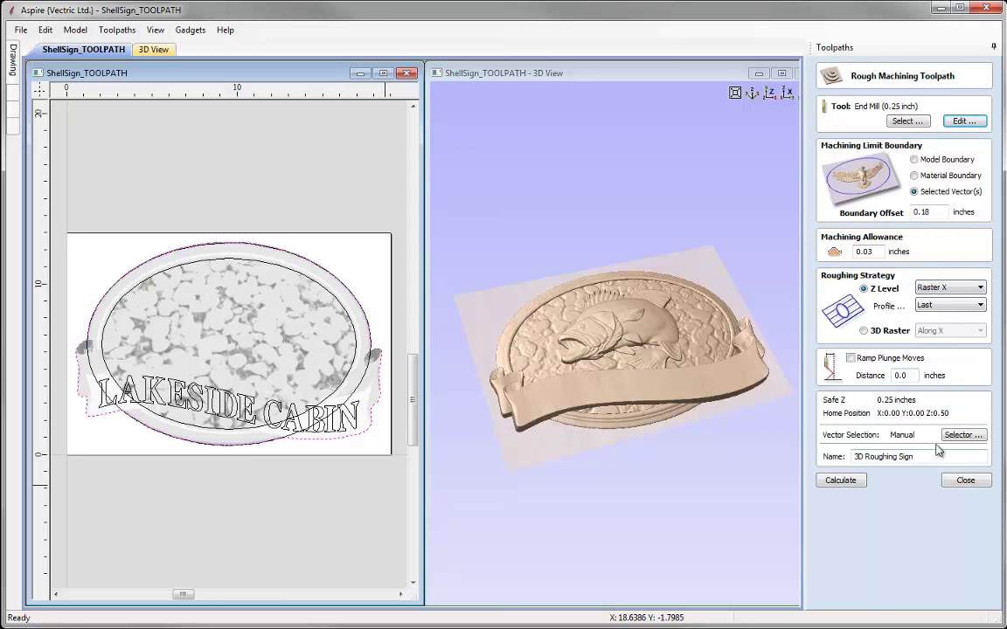
# Recalculate the roughing toolpath and simulate it on the cherry block, inspecting it in 3D
pyautogui.click(837, 481)
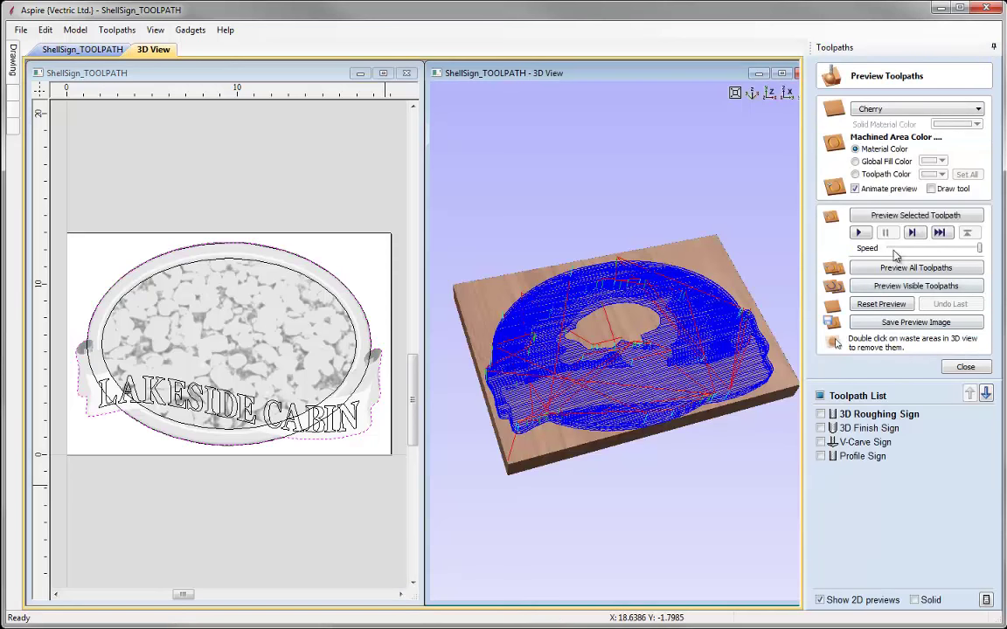
pyautogui.click(915, 215)
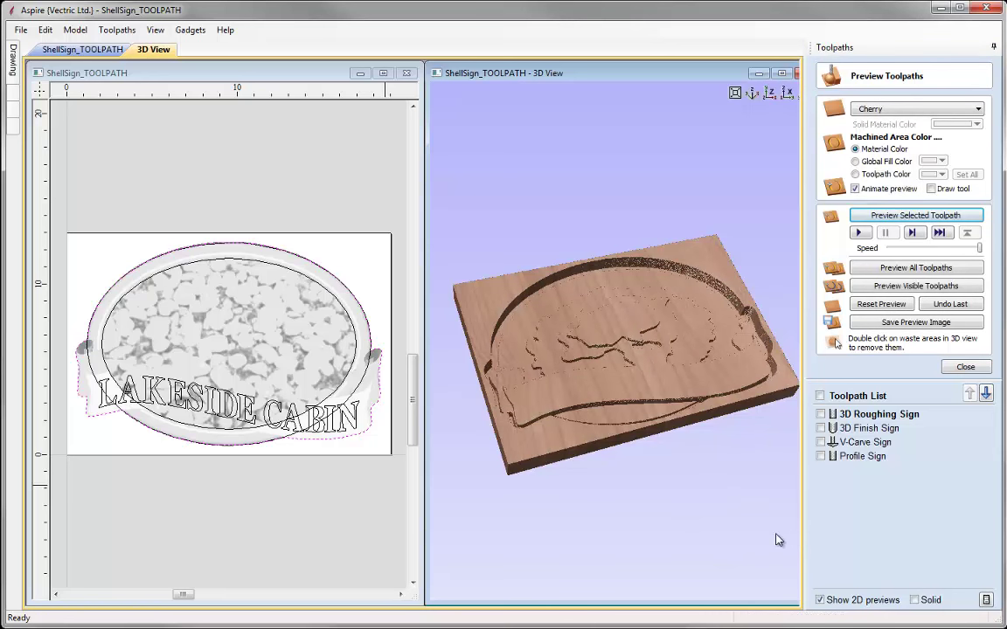
pyautogui.doubleClick(704, 71)
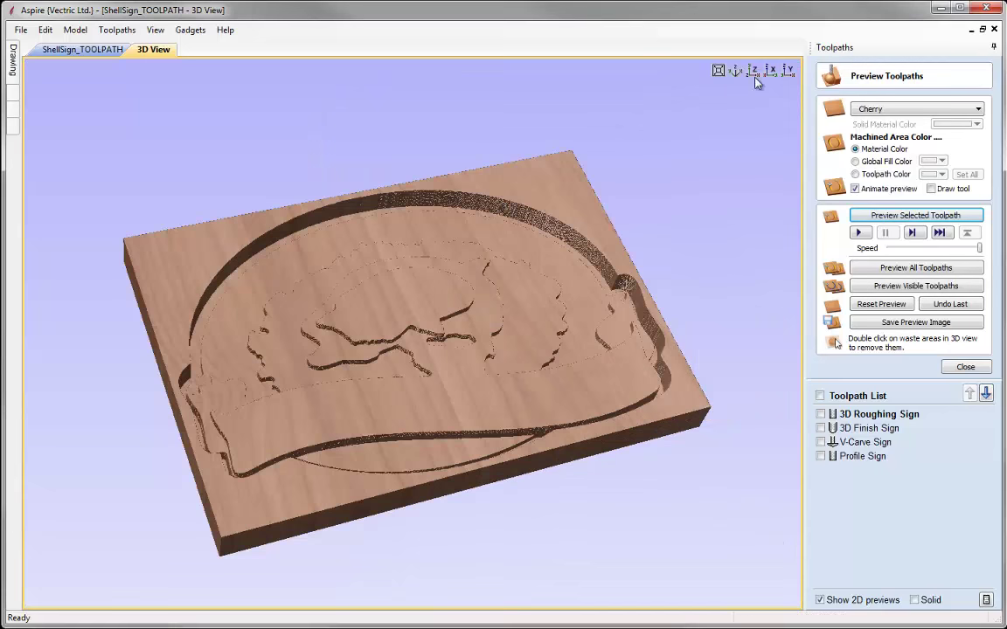
pyautogui.moveTo(487, 399); pyautogui.dragTo(402, 326)
pyautogui.moveTo(613, 353); pyautogui.dragTo(454, 350)
pyautogui.click(734, 69)
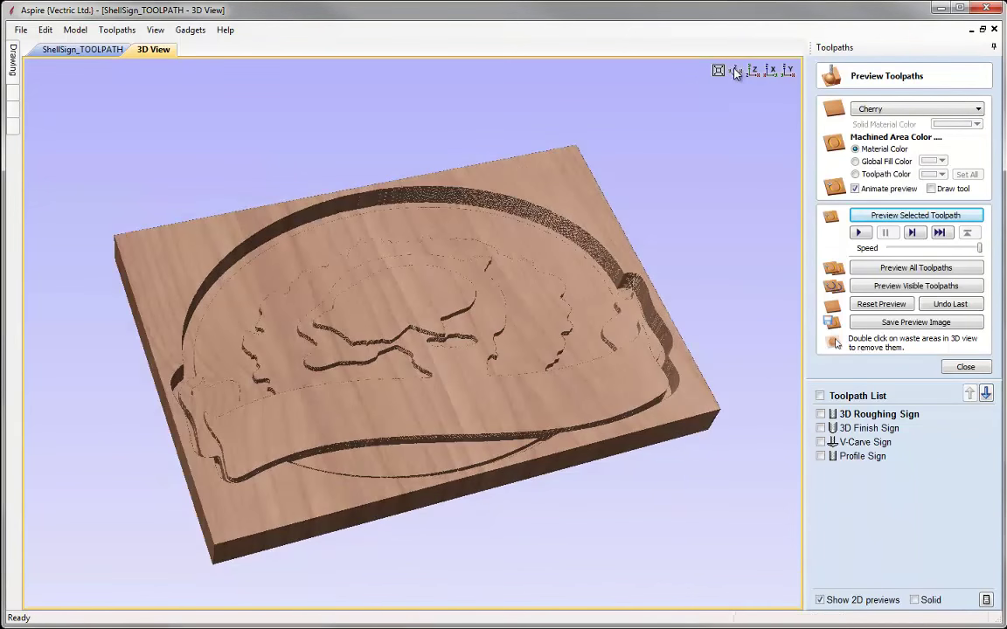
# Close the roughing preview and tile the 2D and 3D views vertically
pyautogui.click(965, 366)
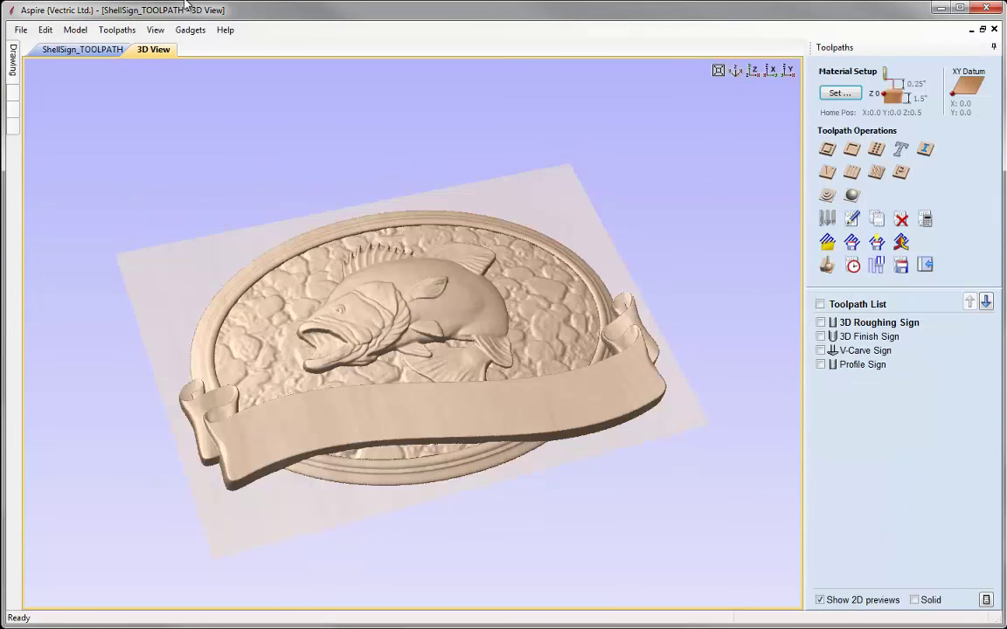
pyautogui.click(157, 29)
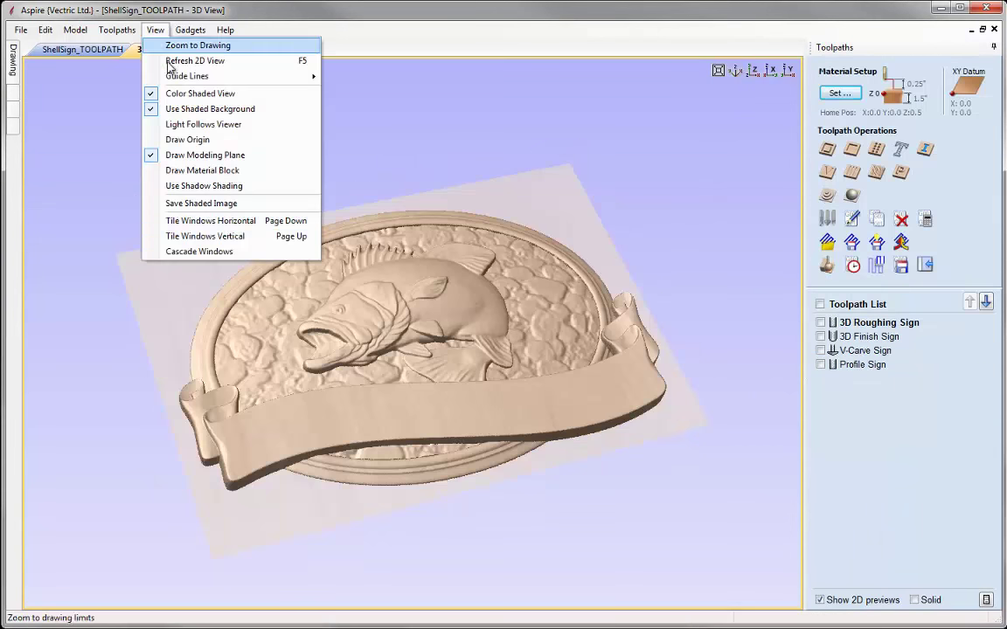
pyautogui.click(264, 242)
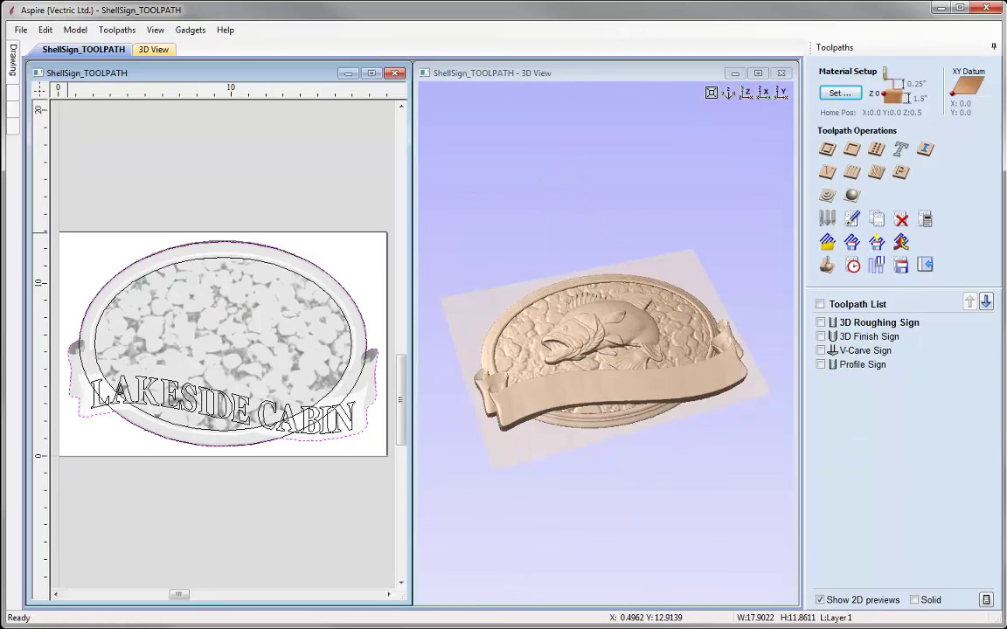
# Edit the 3D Finish Sign toolpath to use the oval-and-banner outline as its boundary
pyautogui.click(868, 337)
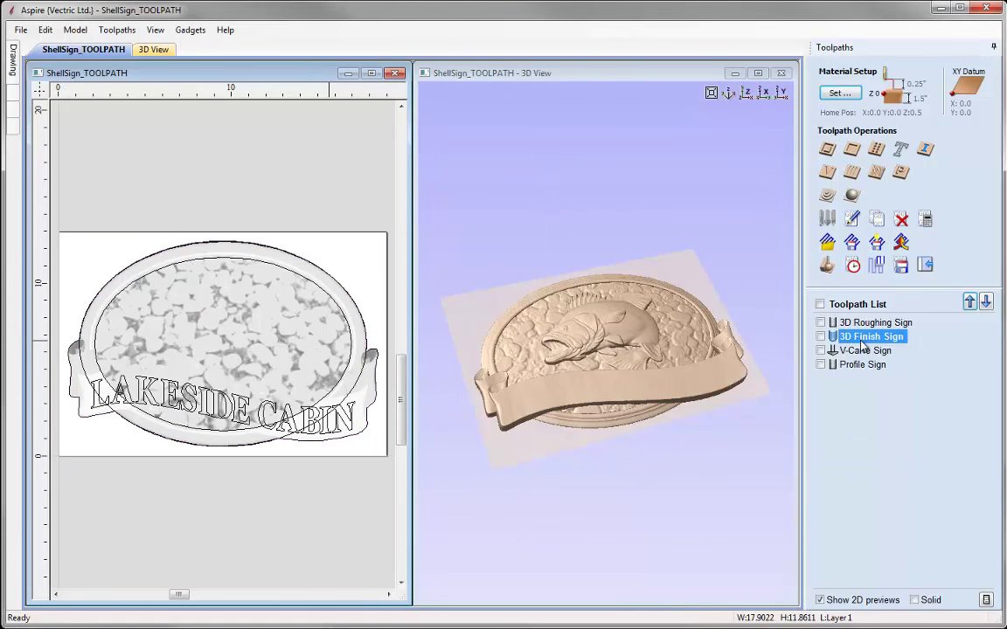
pyautogui.click(852, 220)
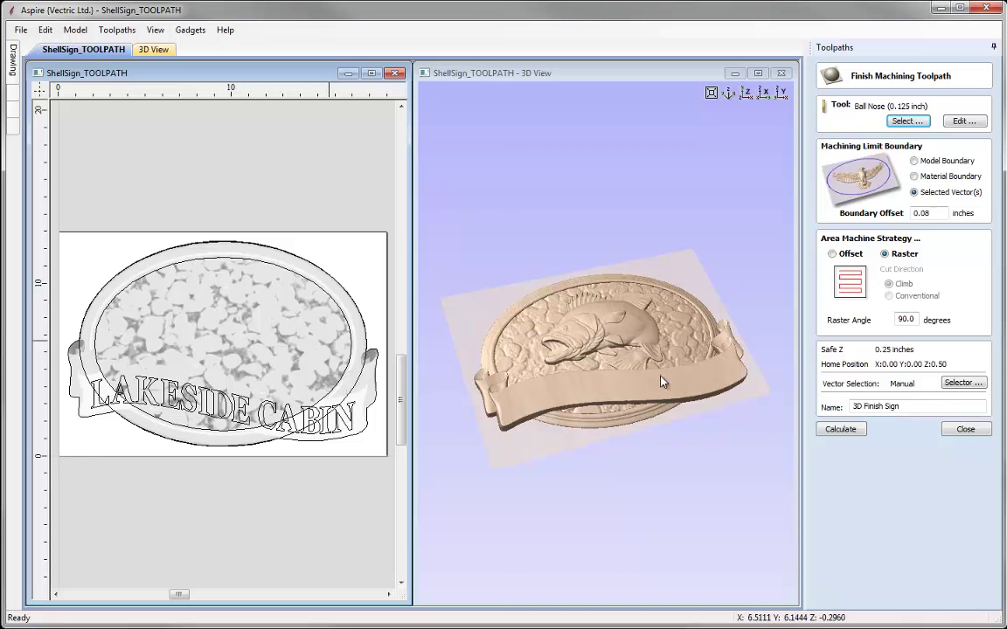
pyautogui.click(337, 446)
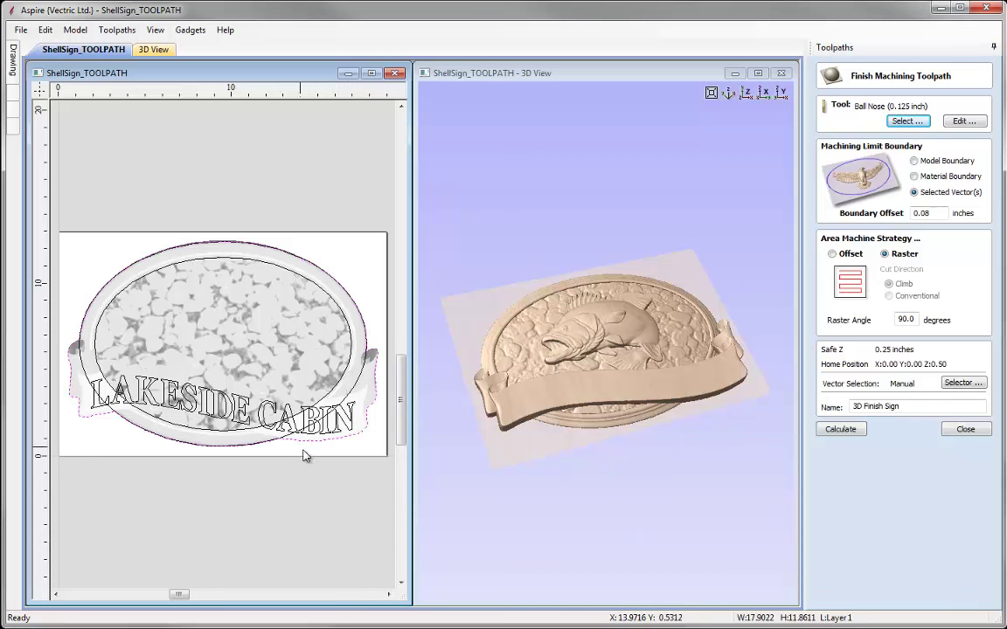
# Recalculate and simulate the 0.125-inch ball-nose finish cut, then tile the 2D and 3D views
pyautogui.click(843, 430)
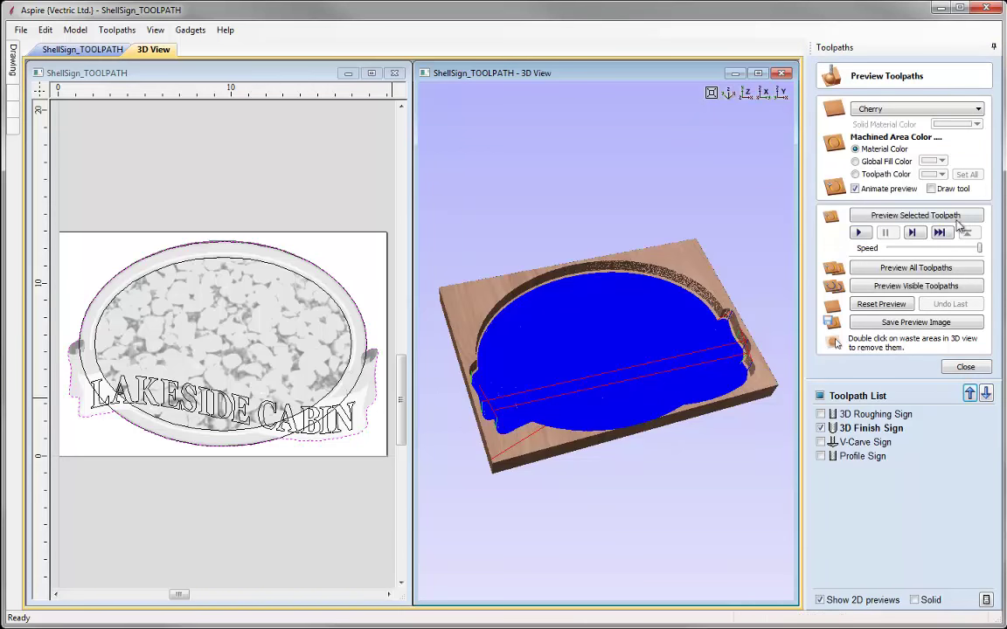
pyautogui.click(915, 216)
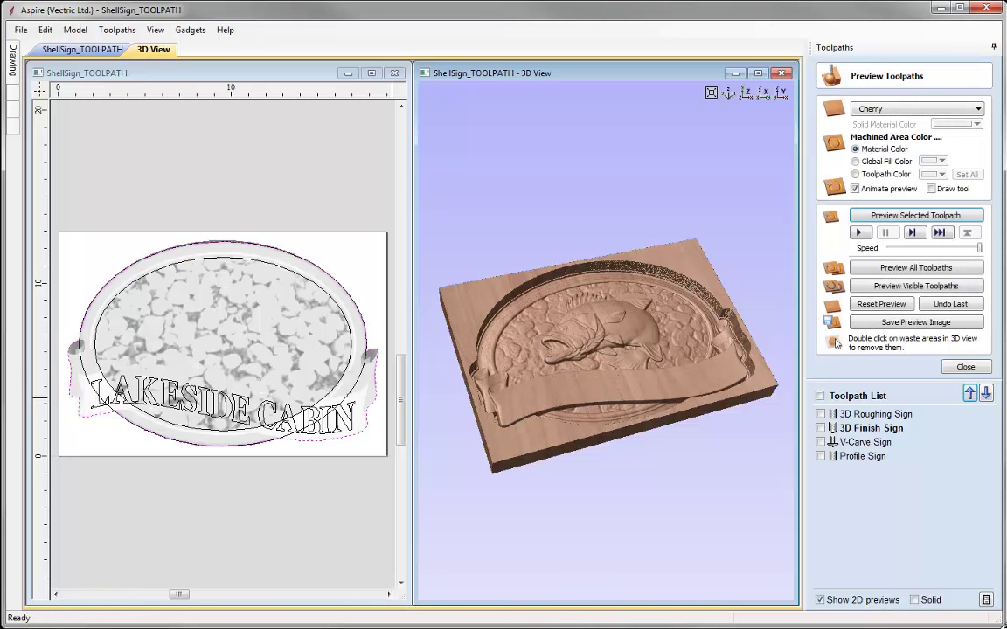
pyautogui.click(758, 75)
pyautogui.moveTo(559, 367); pyautogui.dragTo(459, 402)
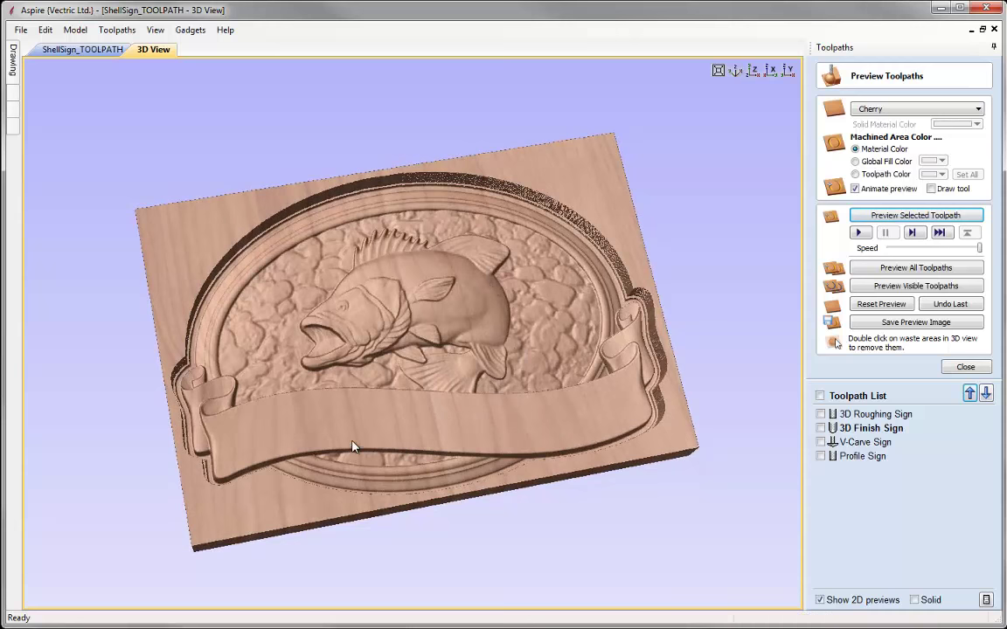
pyautogui.moveTo(384, 376); pyautogui.dragTo(717, 131)
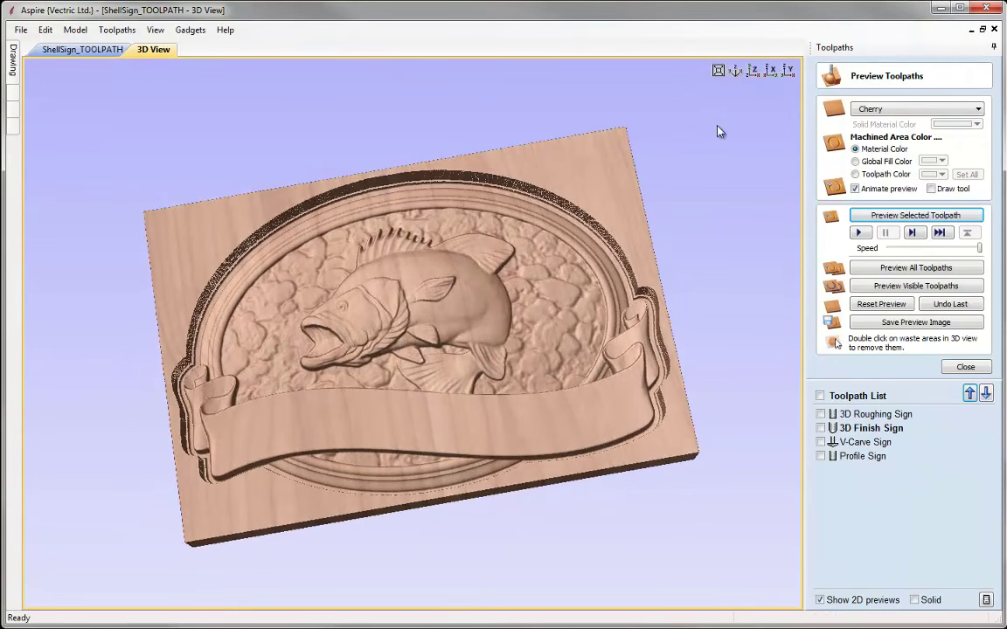
pyautogui.click(737, 69)
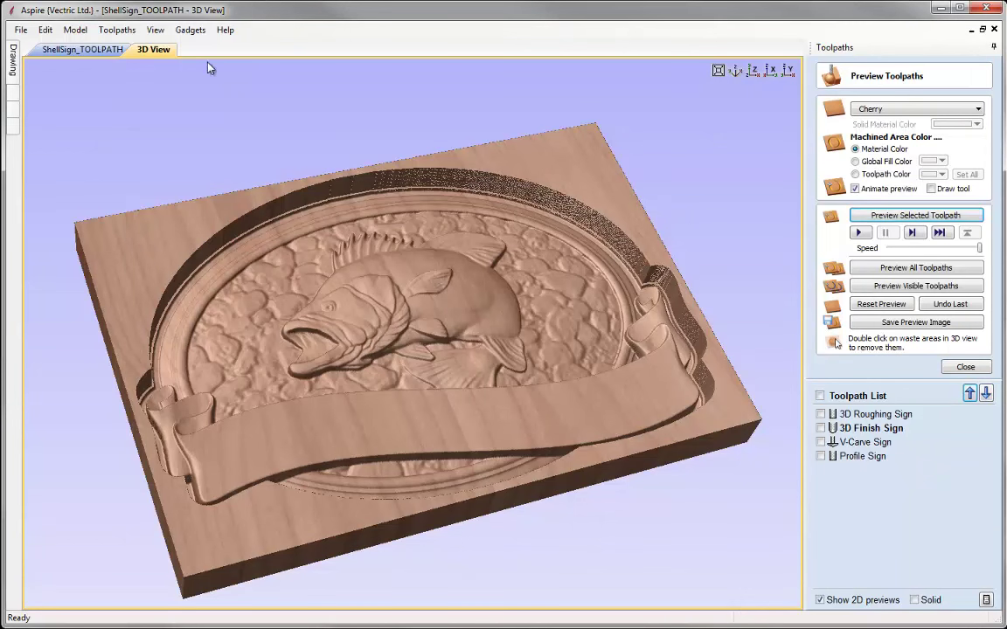
pyautogui.click(155, 30)
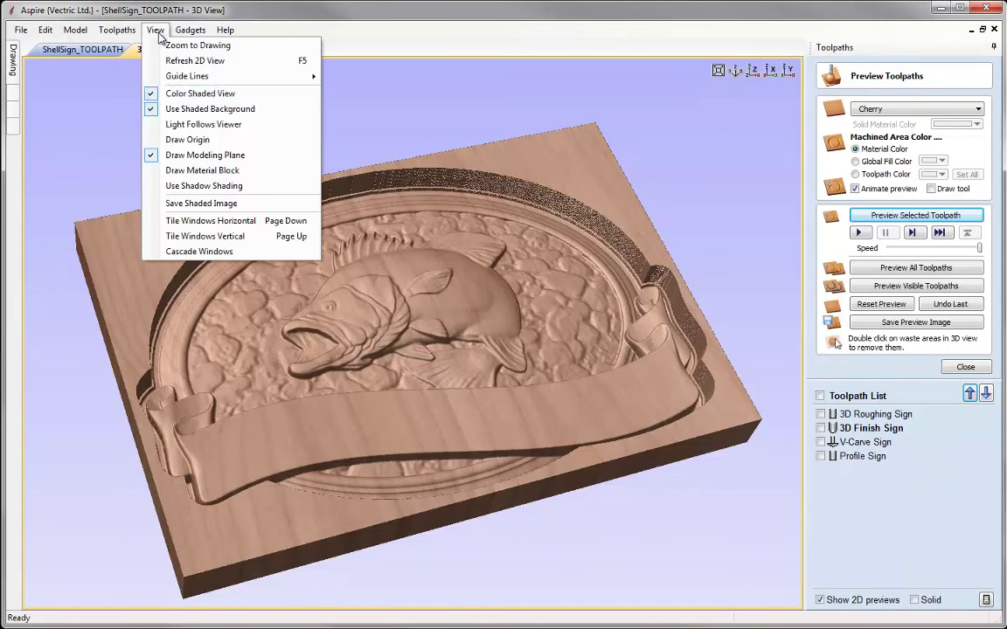
pyautogui.click(220, 237)
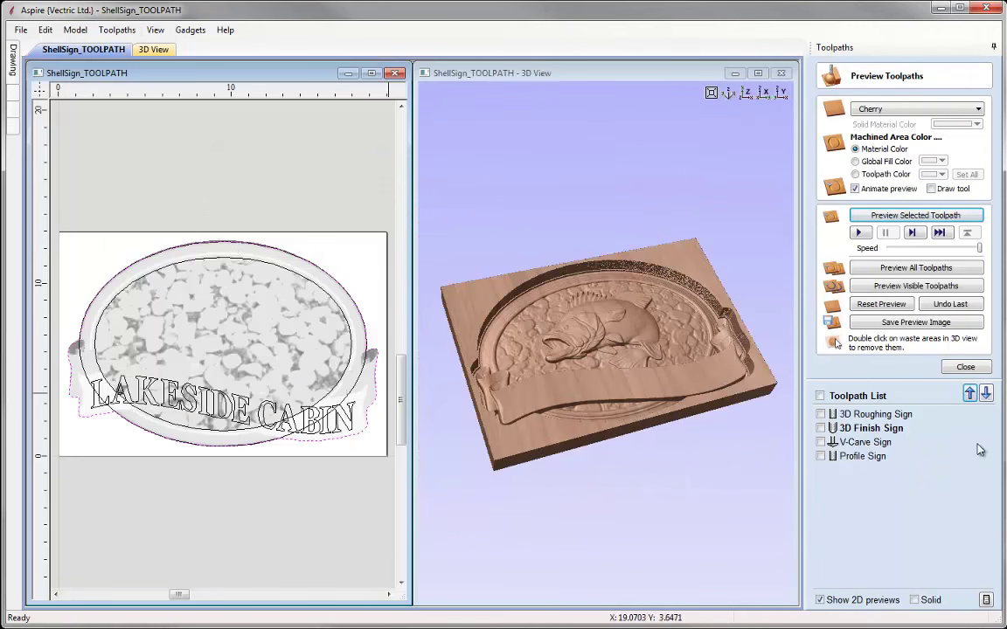
# Close the finish preview and select the LAKESIDE CABIN text for the V-Carve Sign toolpath
pyautogui.click(966, 367)
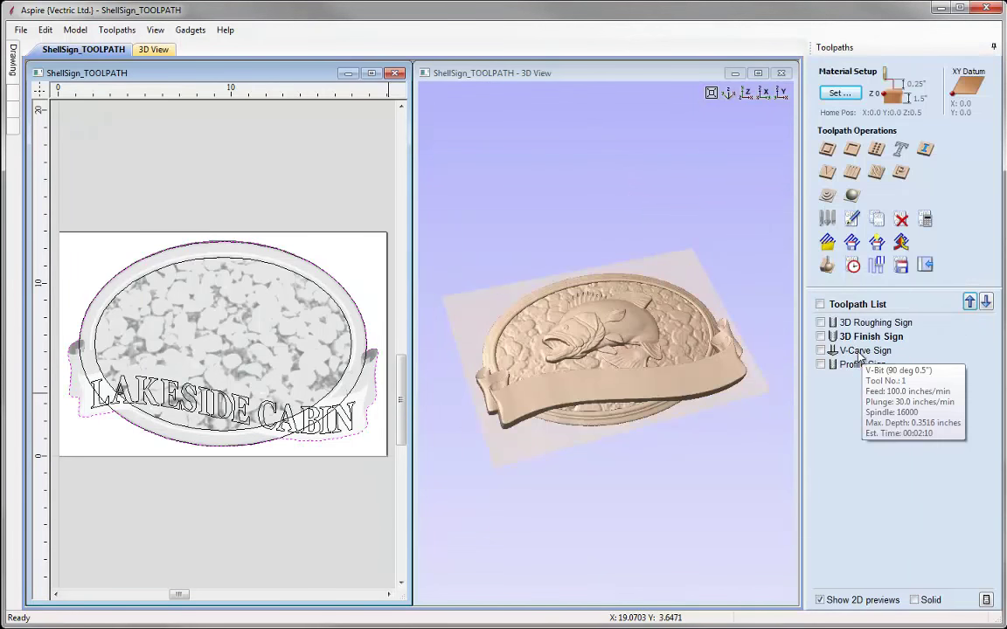
pyautogui.doubleClick(862, 351)
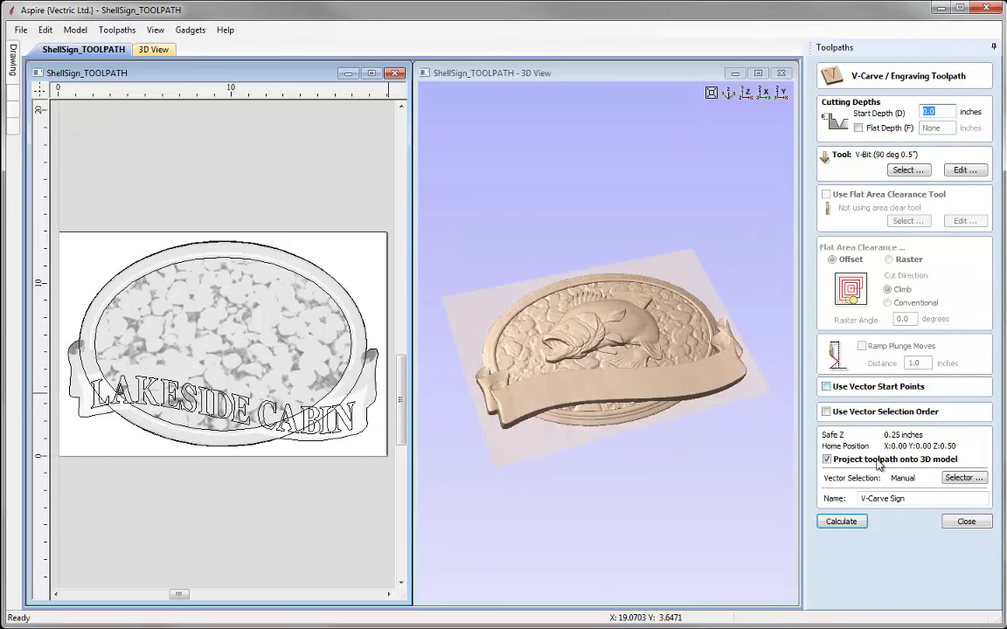
pyautogui.click(966, 522)
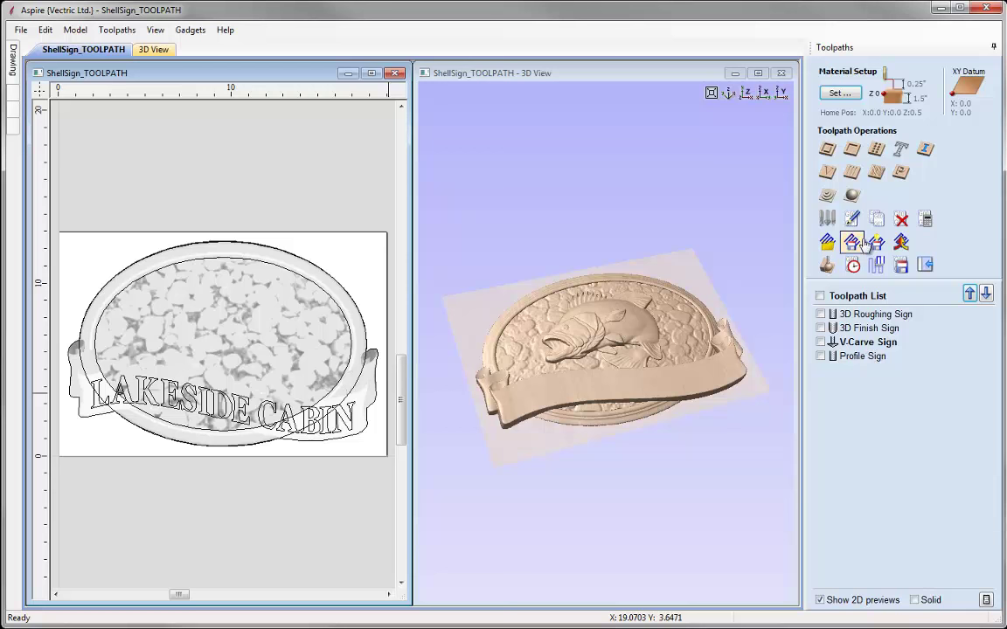
pyautogui.doubleClick(863, 346)
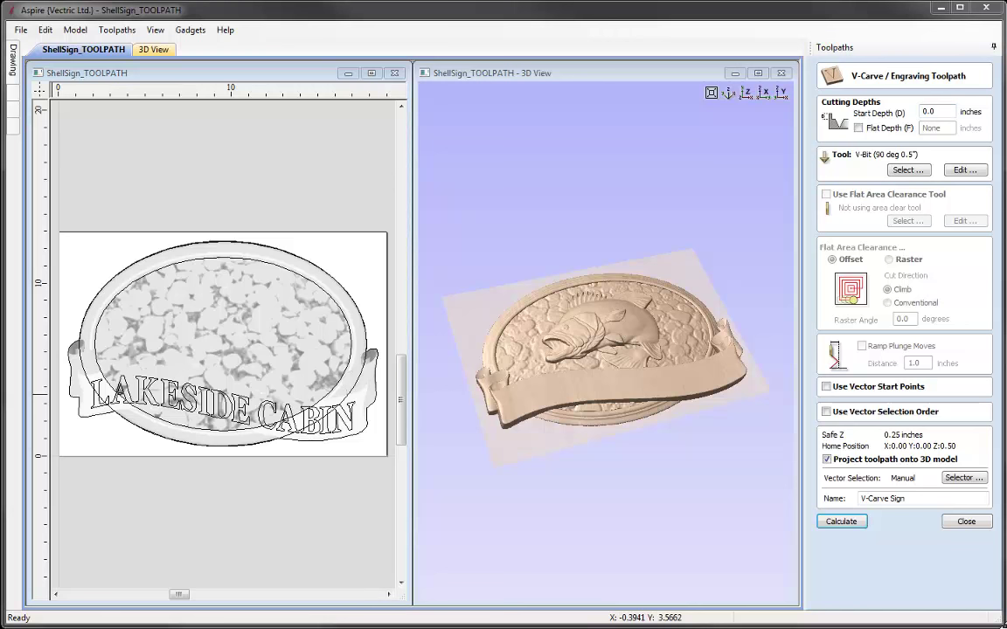
pyautogui.click(315, 387)
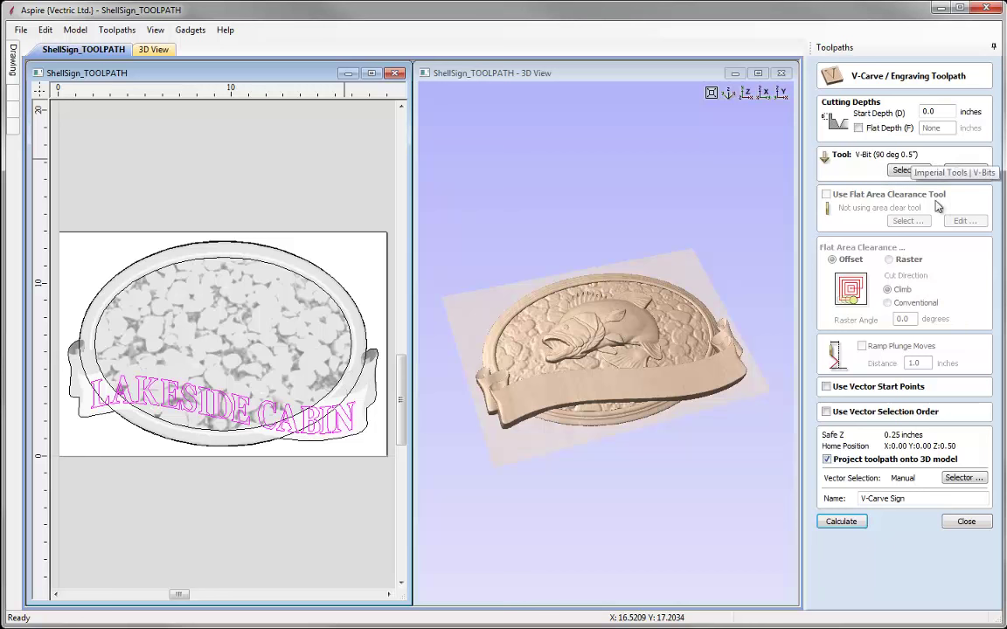
# Calculate the V-Carve toolpath, simulate LAKESIDE CABIN carved into the banner, then close the preview
pyautogui.click(863, 523)
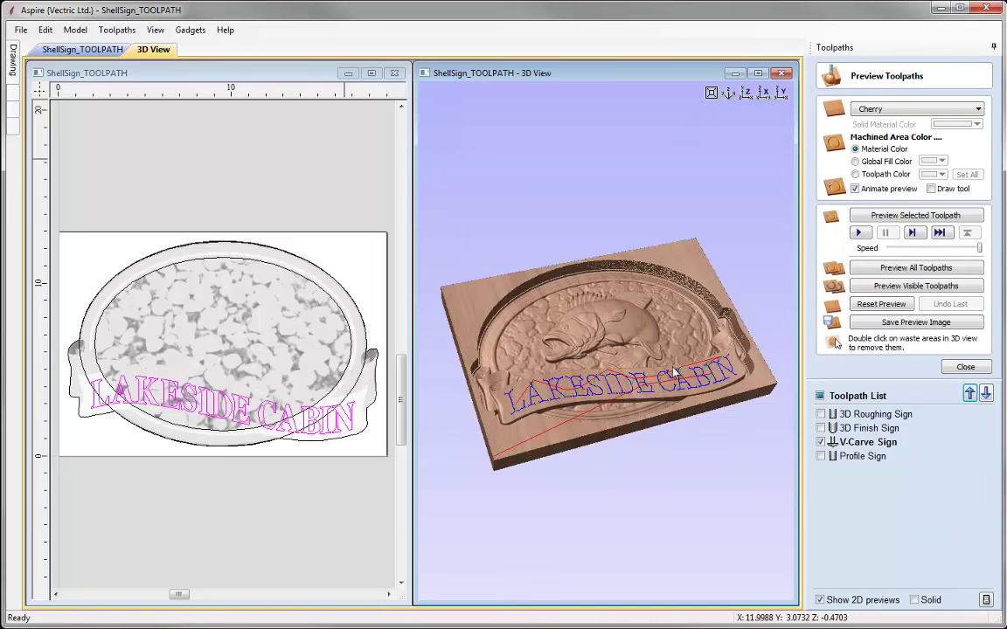
pyautogui.doubleClick(683, 74)
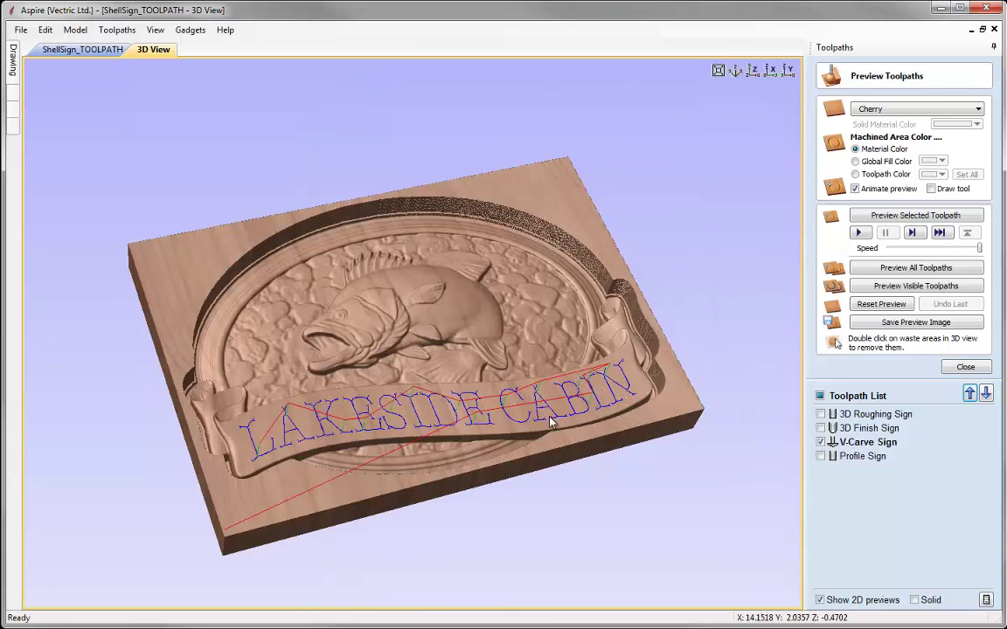
pyautogui.click(915, 215)
pyautogui.moveTo(542, 477); pyautogui.dragTo(271, 438)
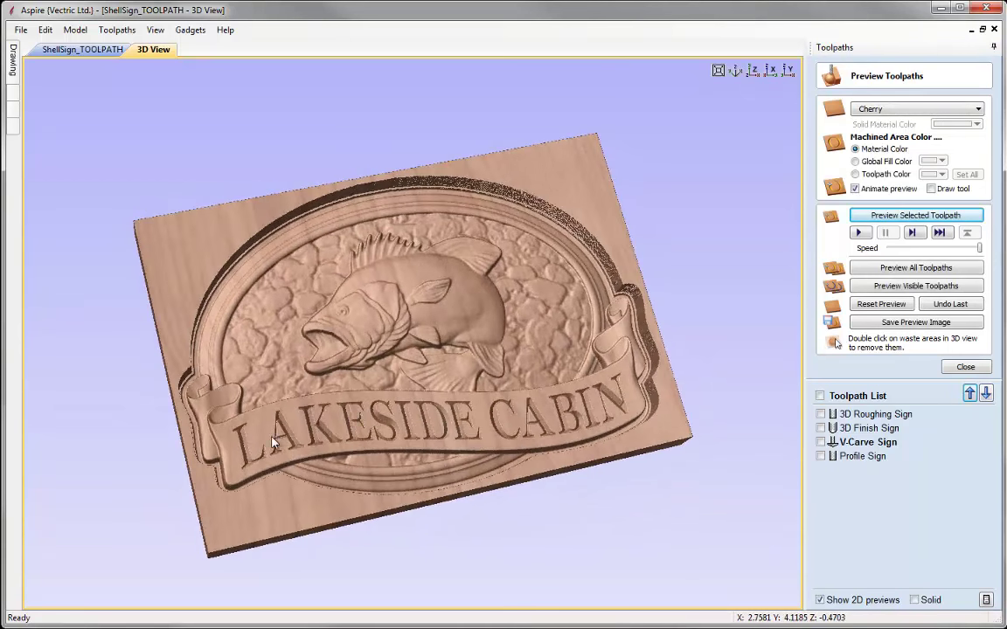
pyautogui.moveTo(352, 420); pyautogui.dragTo(565, 336)
pyautogui.click(736, 71)
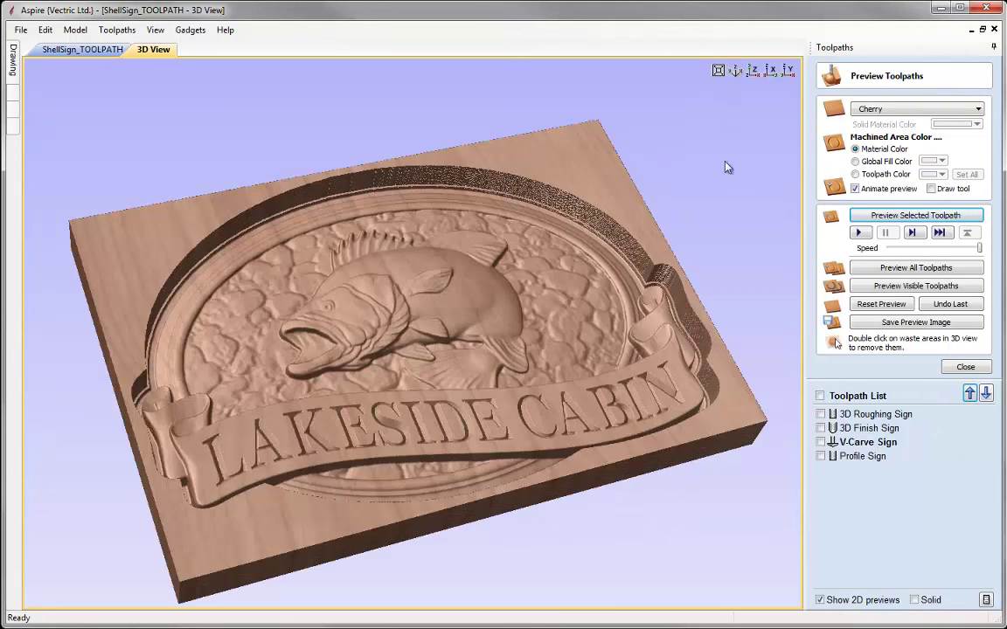
pyautogui.click(965, 366)
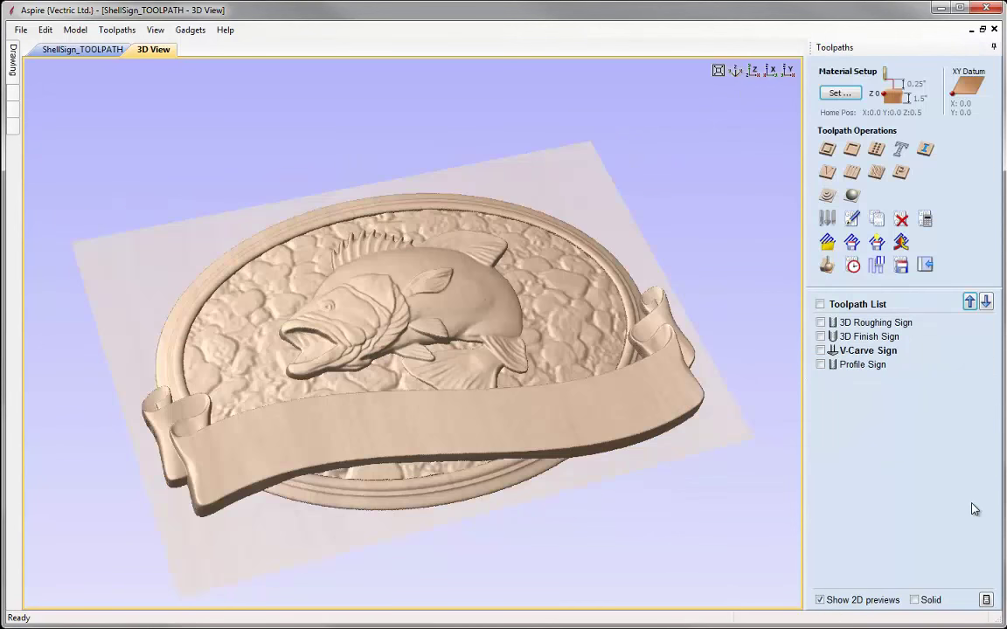
# Tile the 2D and 3D views vertically and open the Profile Sign toolpath for editing
pyautogui.click(155, 30)
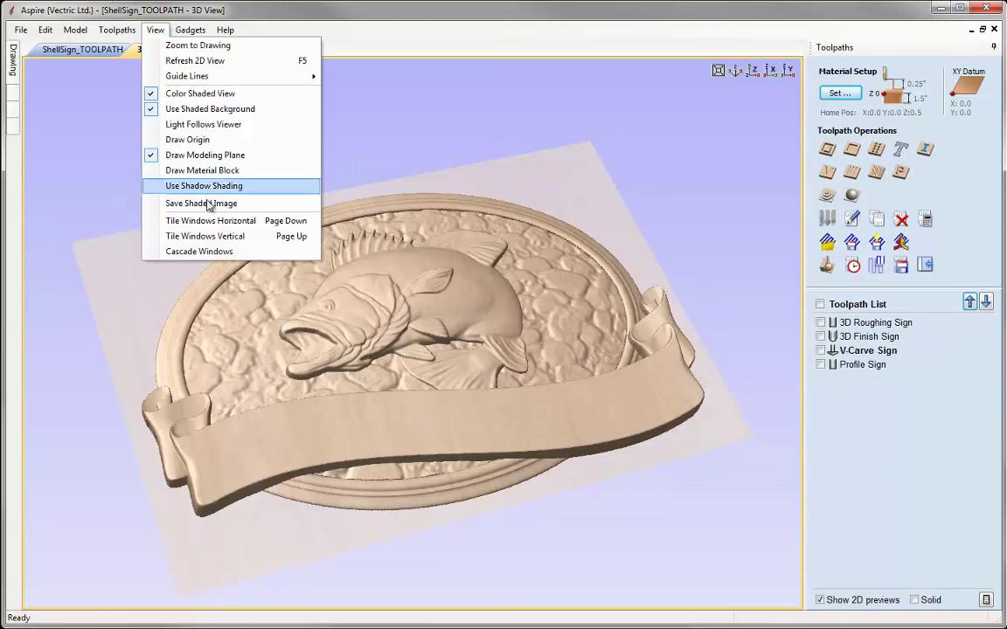
pyautogui.click(225, 239)
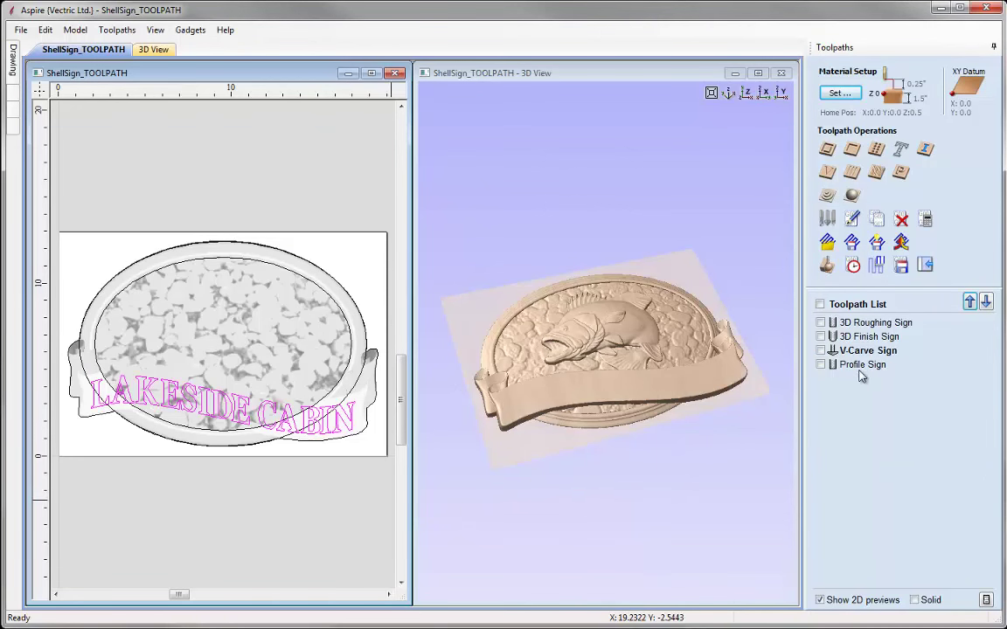
pyautogui.moveTo(867, 371)
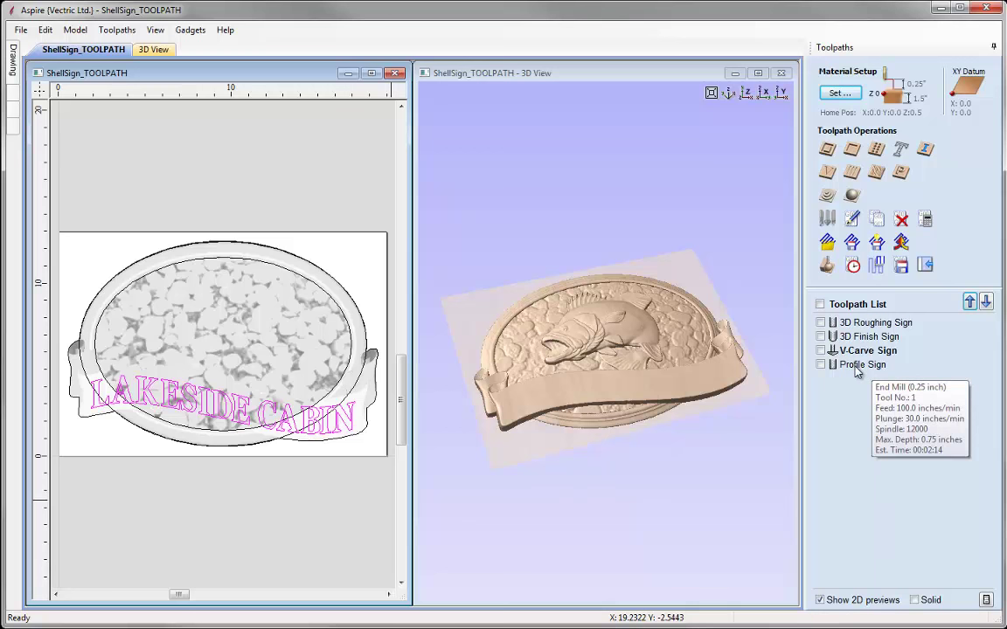
pyautogui.doubleClick(856, 366)
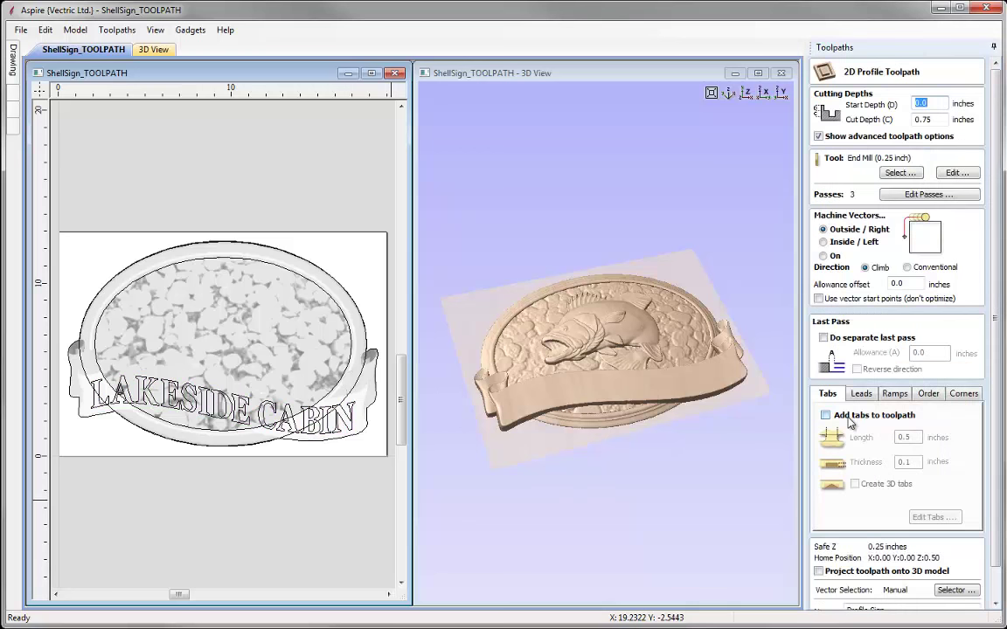
# Select the sign's outer oval-and-banner outline and recalculate the Profile Sign outside cut
pyautogui.click(371, 413)
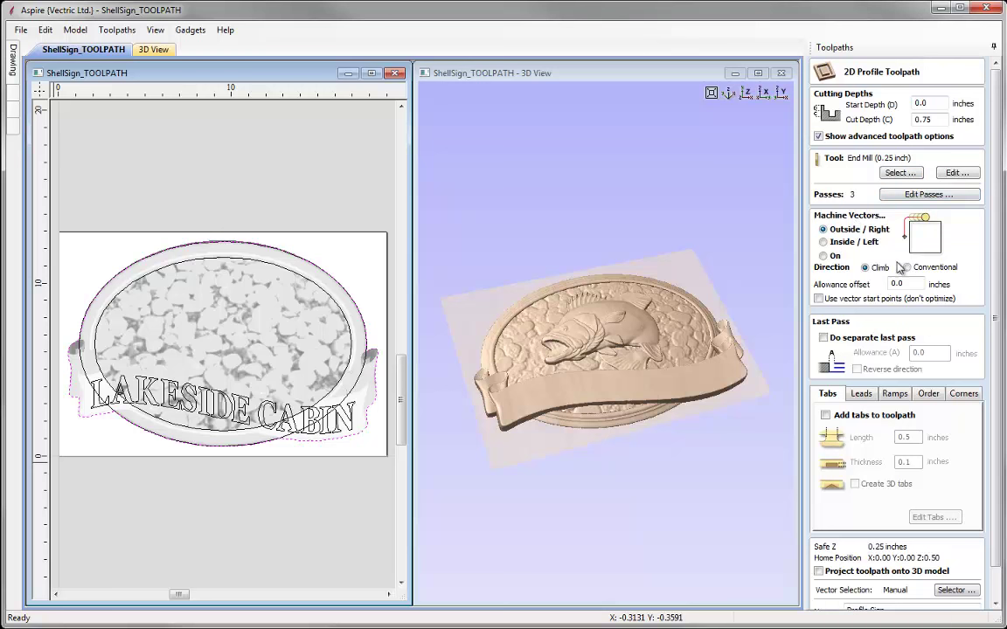
pyautogui.moveTo(996, 340); pyautogui.dragTo(1001, 374)
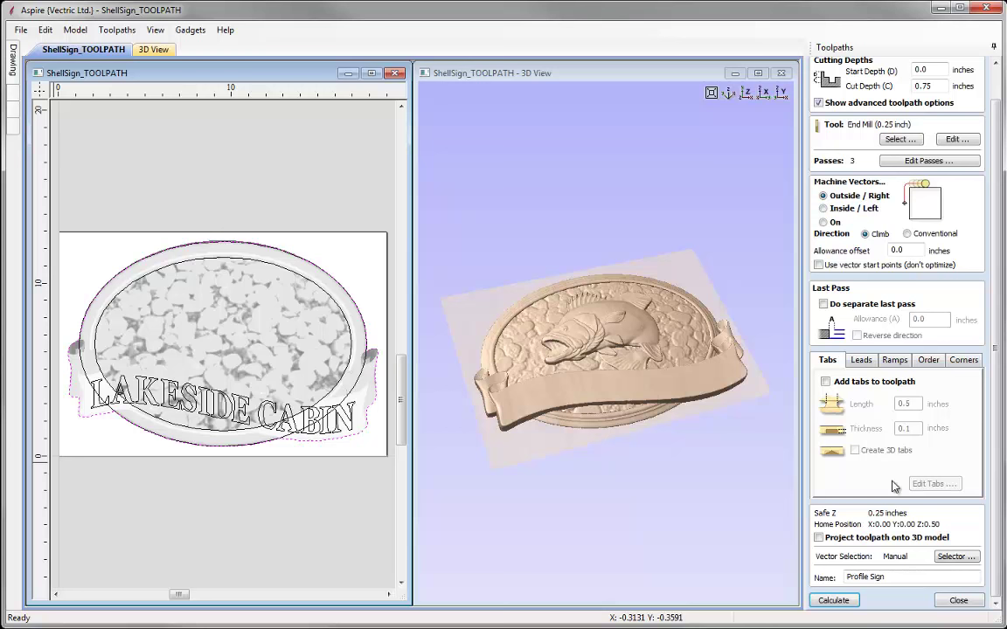
pyautogui.click(889, 584)
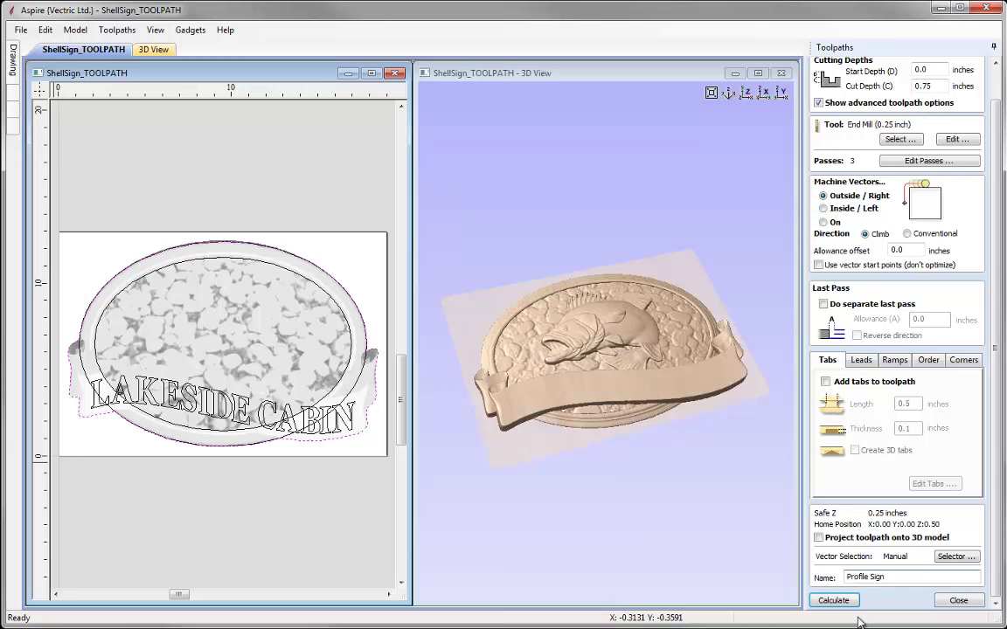
pyautogui.click(834, 601)
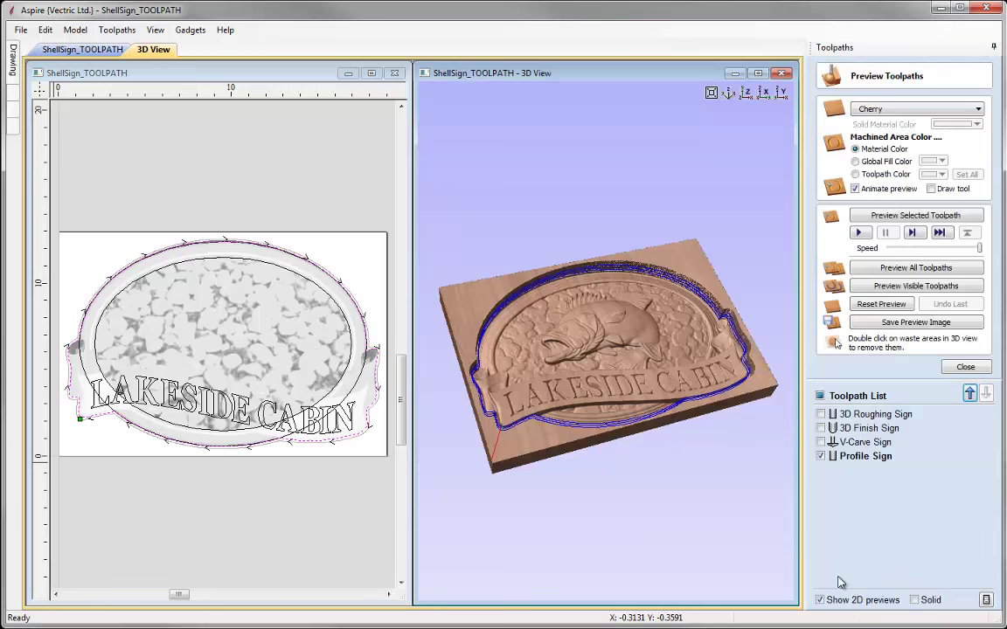
# Simulate the profile cut in an enlarged 3D view, undo it, and reopen Profile Sign settings
pyautogui.click(887, 216)
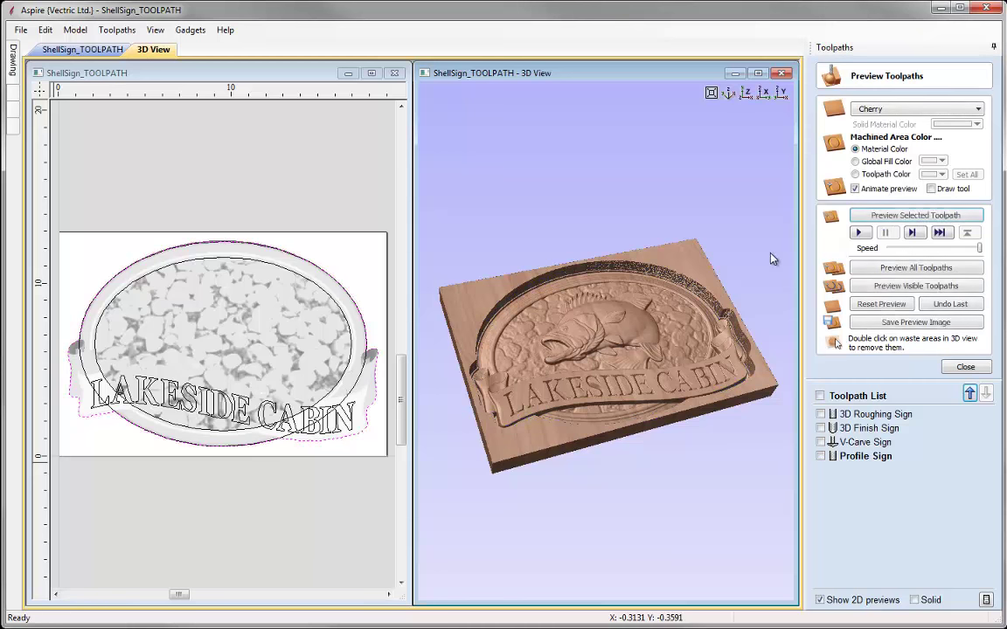
pyautogui.click(757, 74)
pyautogui.moveTo(280, 350); pyautogui.dragTo(386, 180)
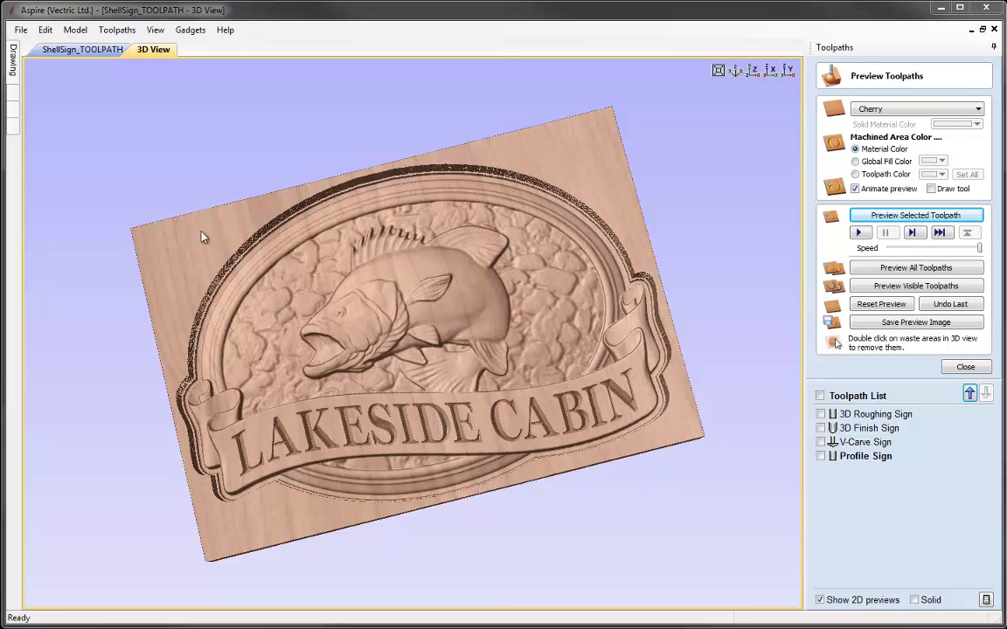
pyautogui.click(967, 305)
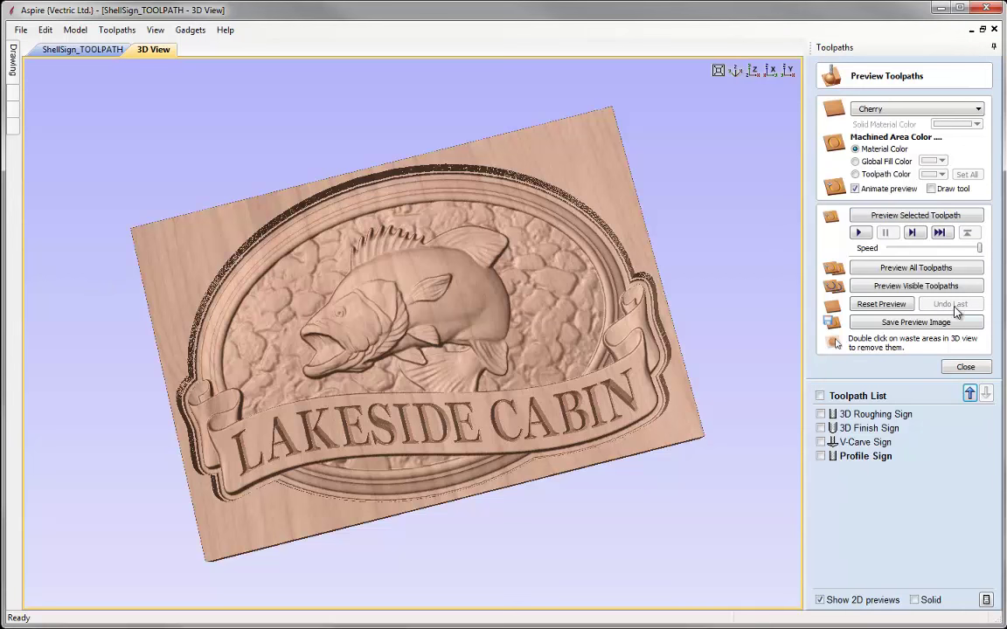
pyautogui.doubleClick(861, 457)
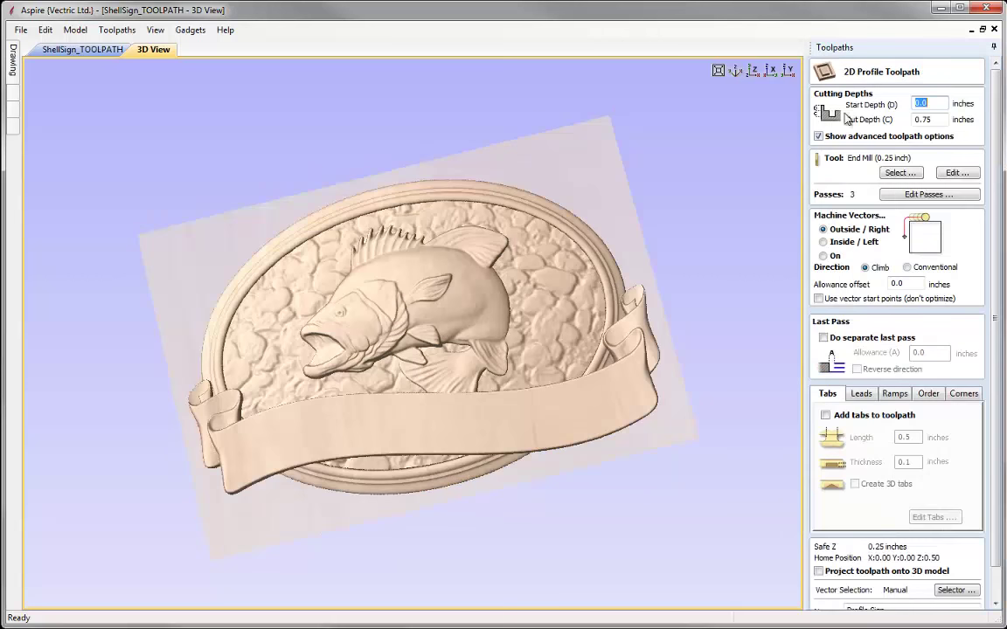
# Deepen the Profile Sign toolpath to a 1.5-inch cut in 6 passes and recalculate it
pyautogui.press('Tab')
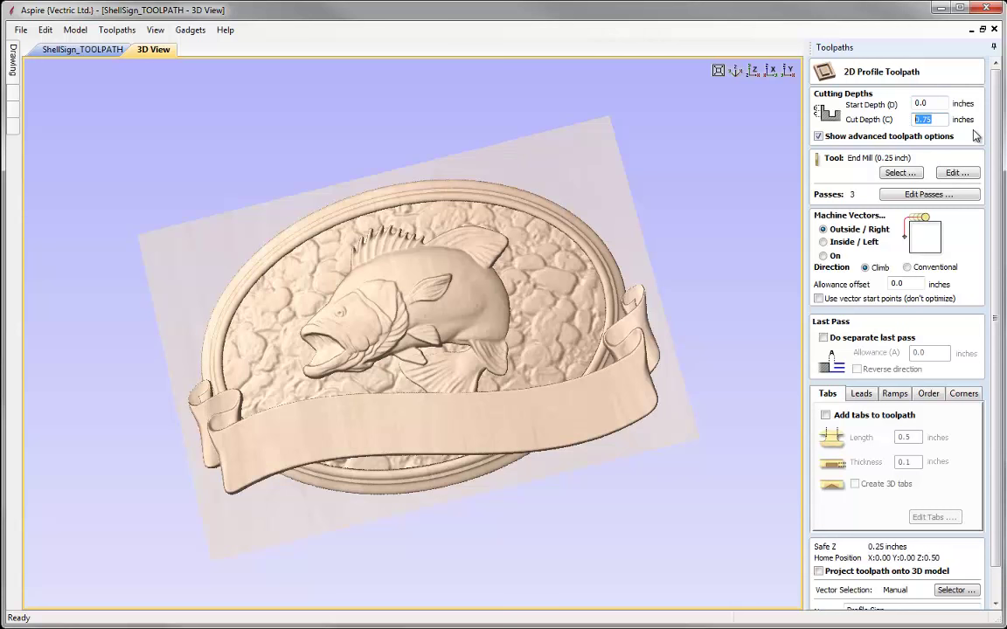
pyautogui.write('1')
pyautogui.scroll(-2, 883, 79)
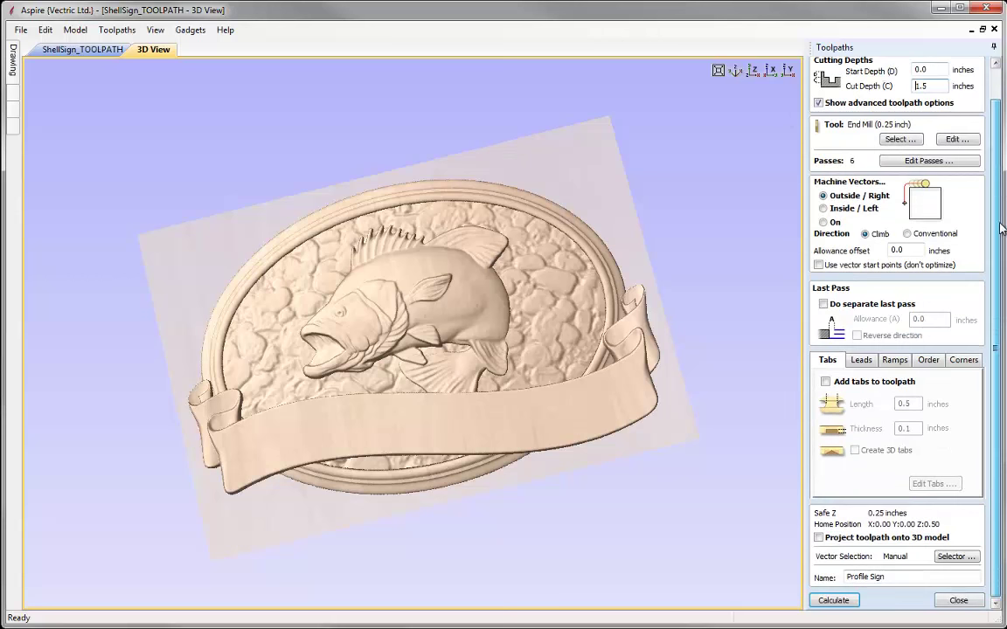
pyautogui.click(847, 601)
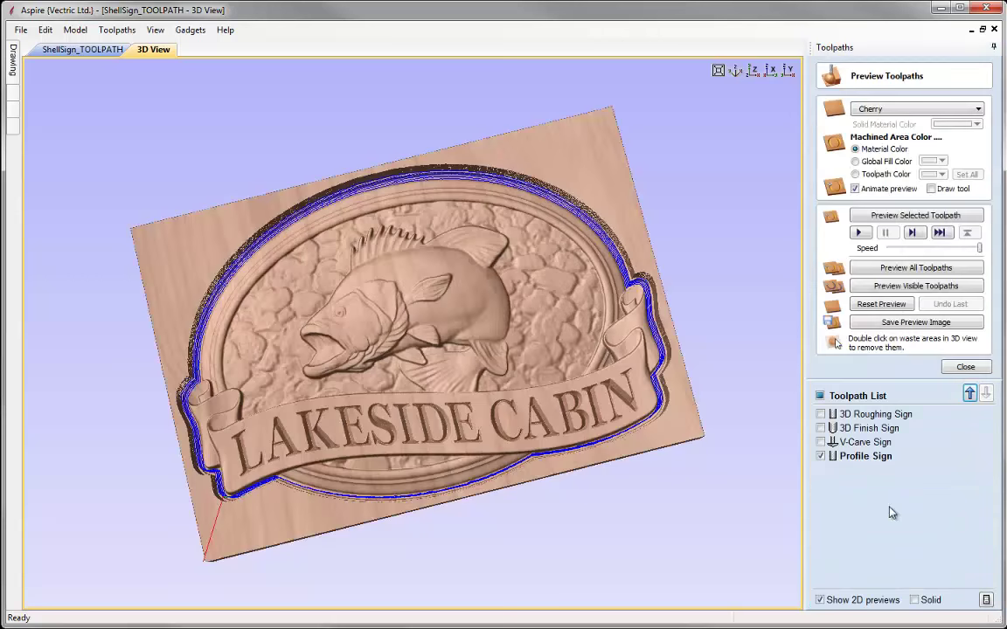
# Preview the deeper profile cut with the waste board removed and rotate to inspect the freed sign
pyautogui.click(901, 218)
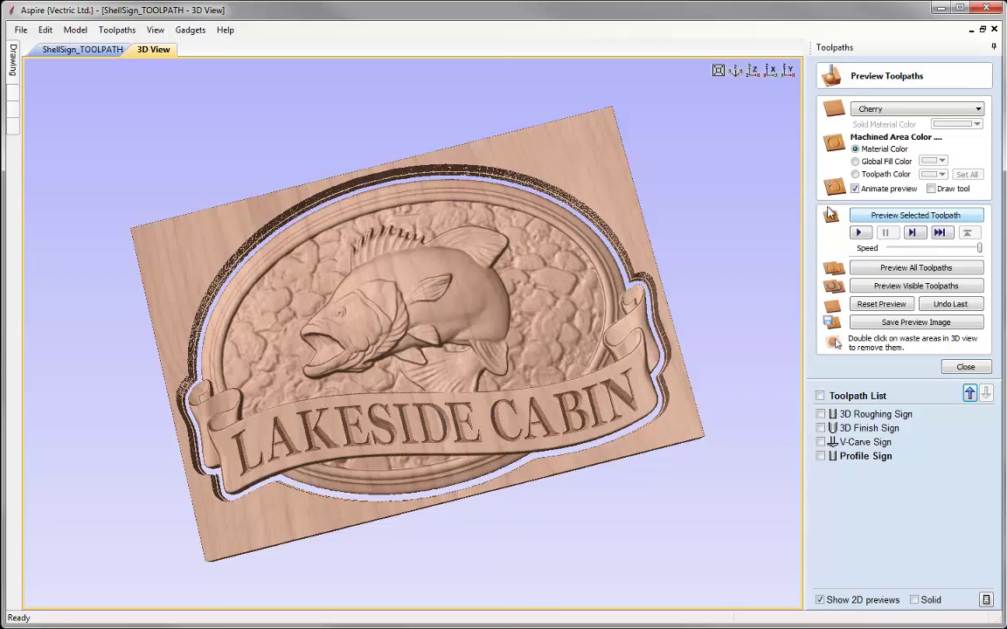
pyautogui.doubleClick(577, 152)
pyautogui.moveTo(402, 314); pyautogui.dragTo(350, 314)
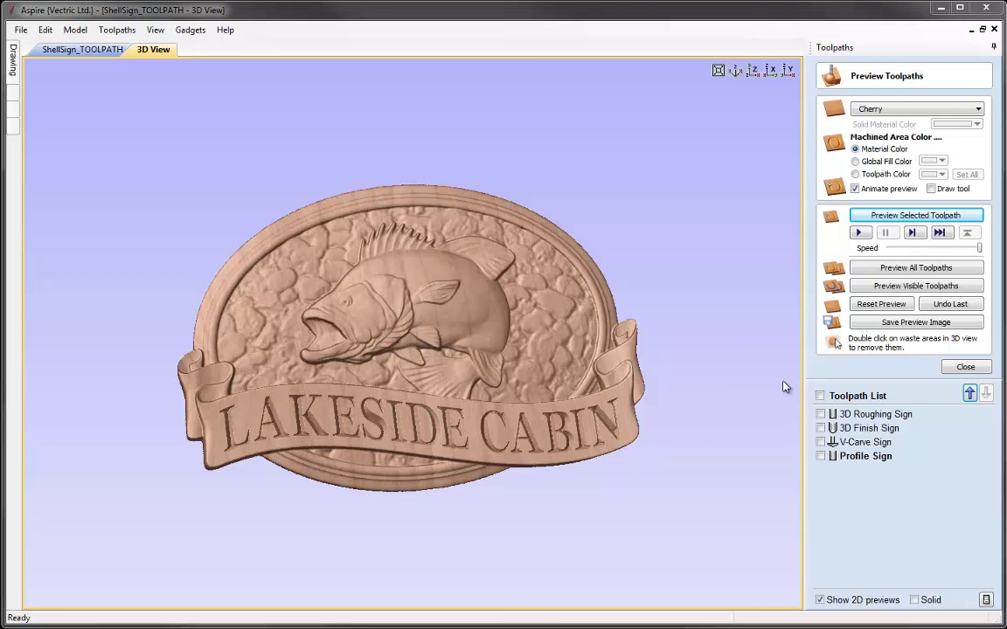
pyautogui.click(975, 369)
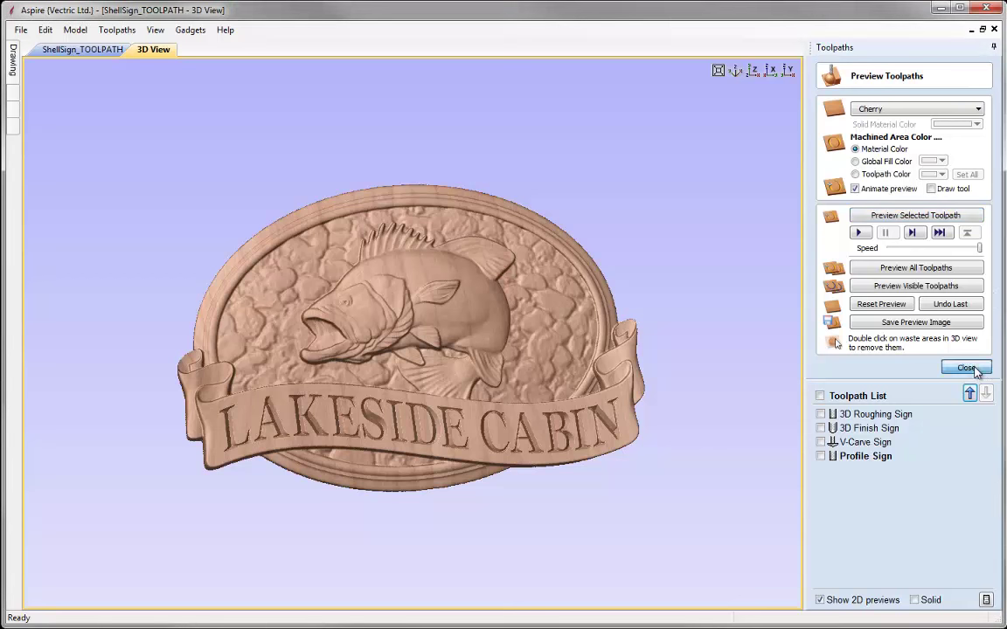
# Save the 3D Roughing Sign toolpath with the G Code (inch) post processor
pyautogui.click(874, 324)
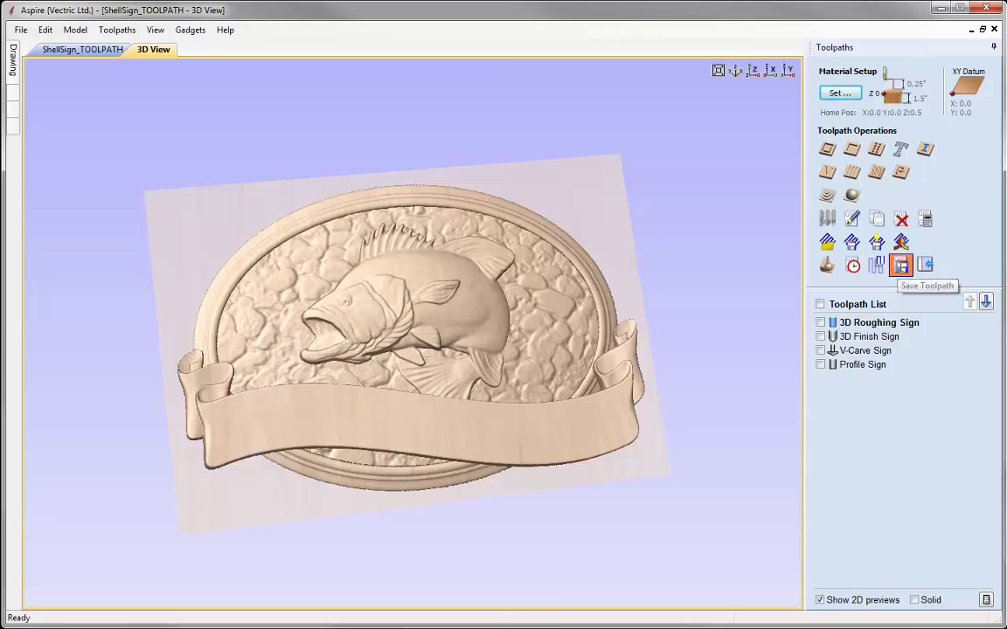
pyautogui.click(901, 267)
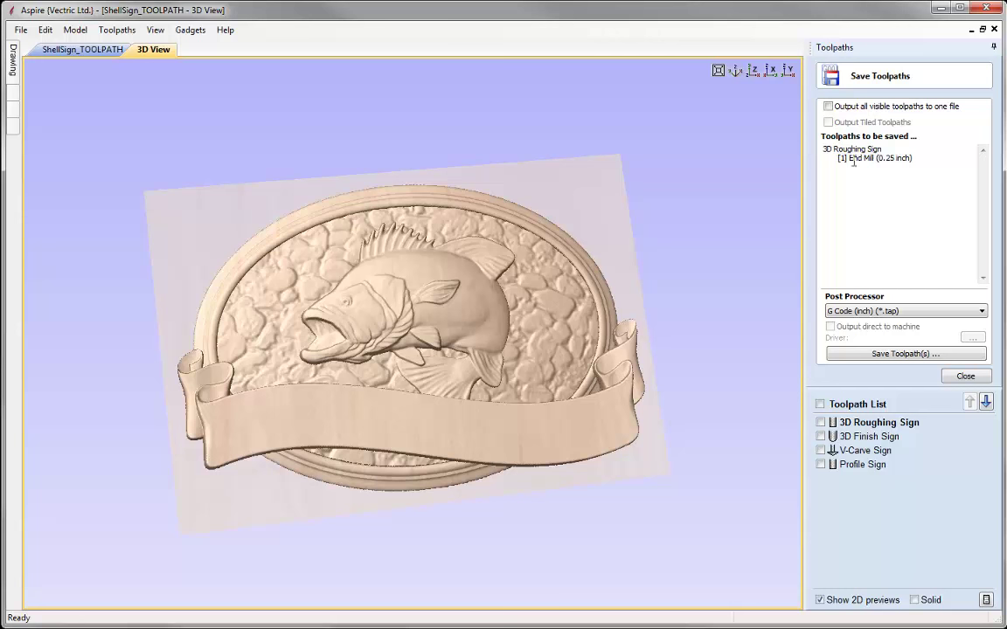
pyautogui.click(982, 312)
pyautogui.click(984, 316)
pyautogui.click(904, 353)
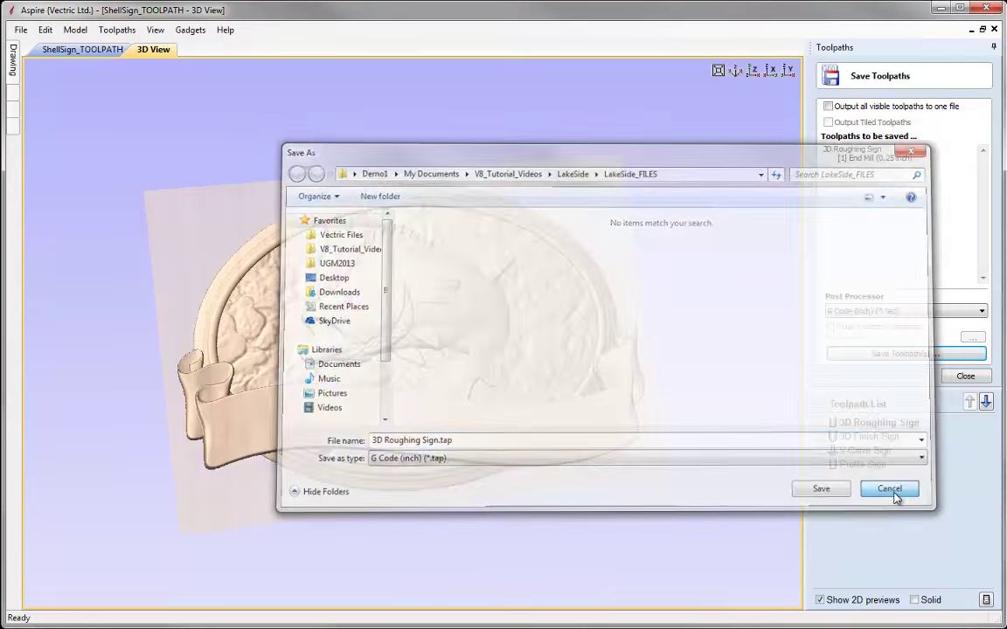
pyautogui.click(895, 492)
# Pick the 3D Finish, V-Carve and Profile Sign toolpaths for saving, then reopen the toolpath preview
pyautogui.click(869, 437)
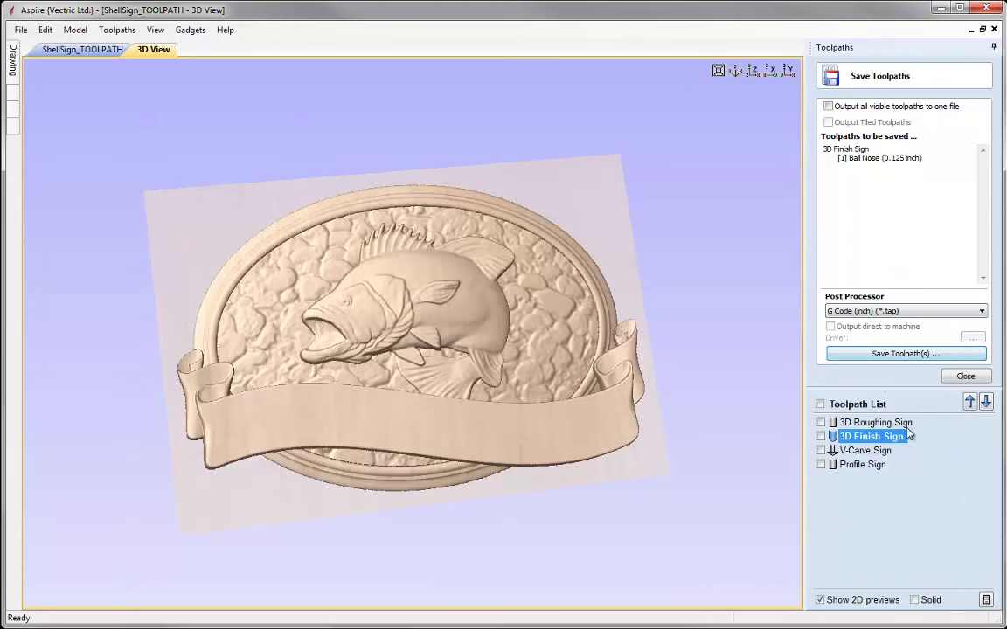
pyautogui.click(864, 450)
pyautogui.click(863, 464)
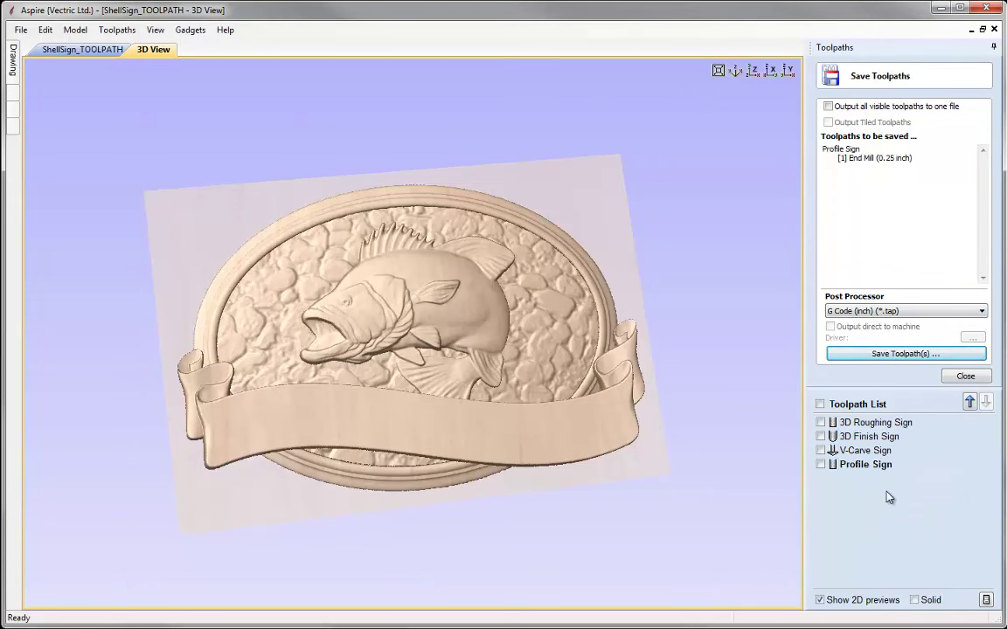
pyautogui.click(965, 376)
pyautogui.click(827, 265)
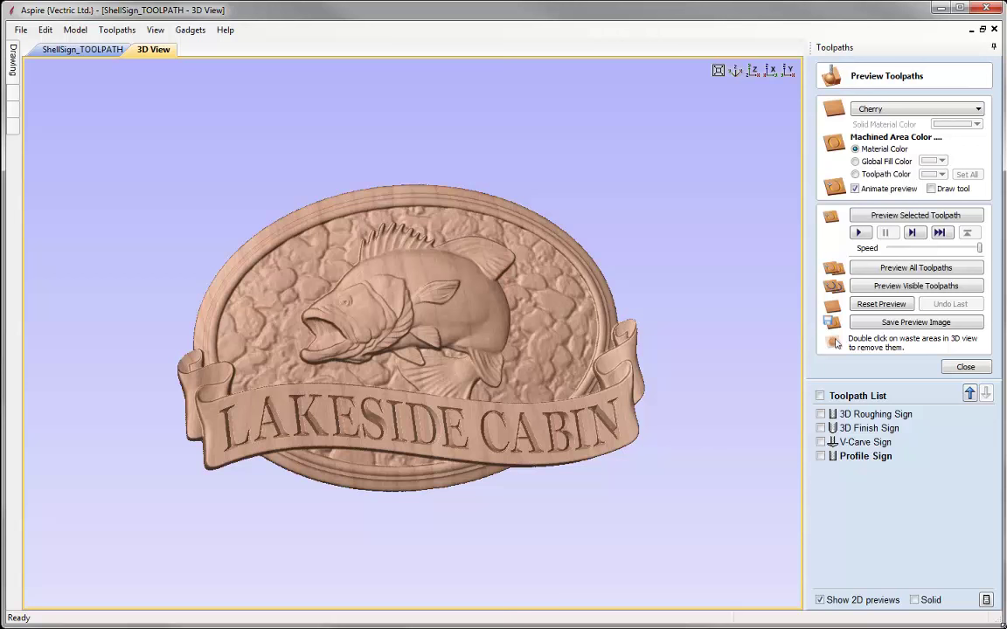
# Save the project as LakeSide_TOOLPATH.crv3d in the LakeSide_FILES folder
pyautogui.click(21, 31)
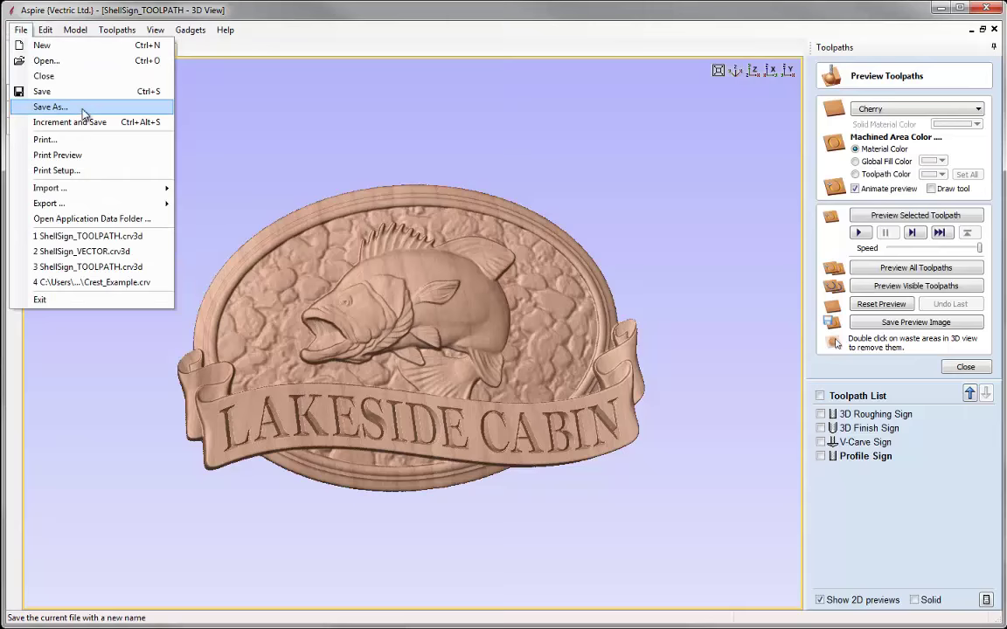
pyautogui.click(83, 109)
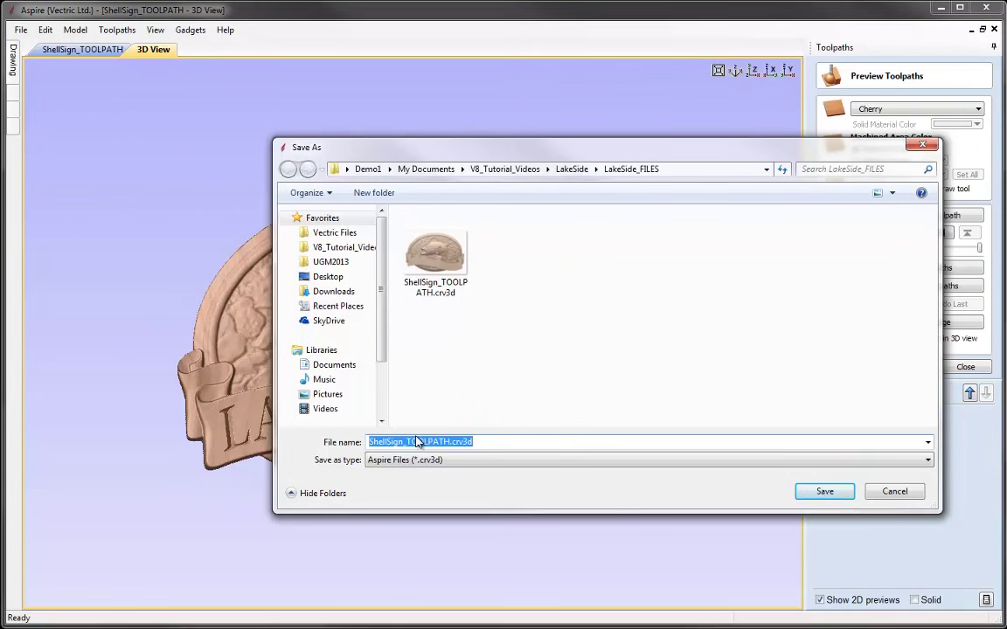
pyautogui.write('Lak')
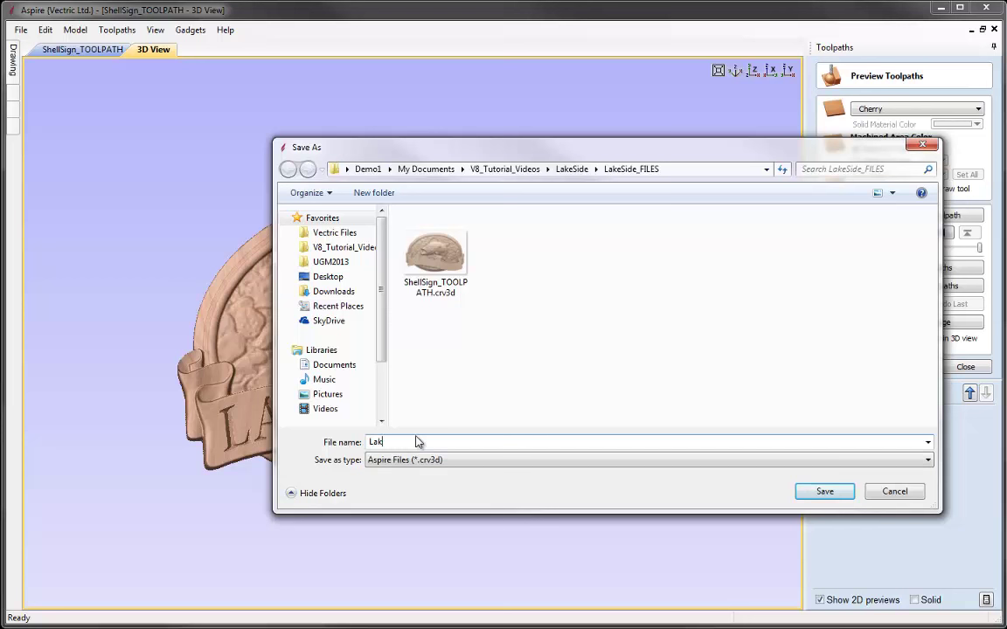
pyautogui.write('eSide_TOOLPATH')
pyautogui.click(825, 493)
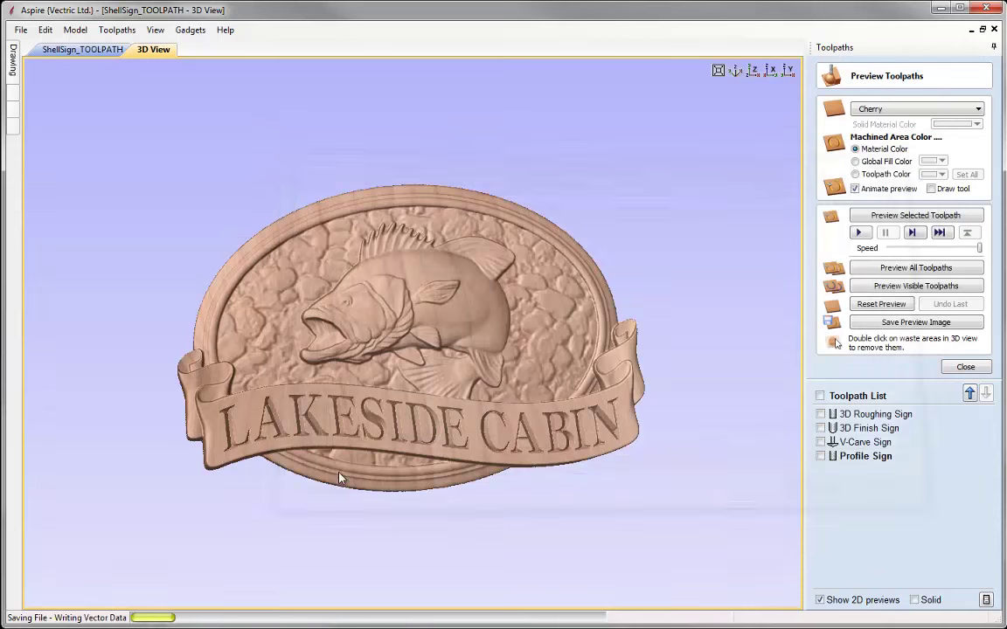